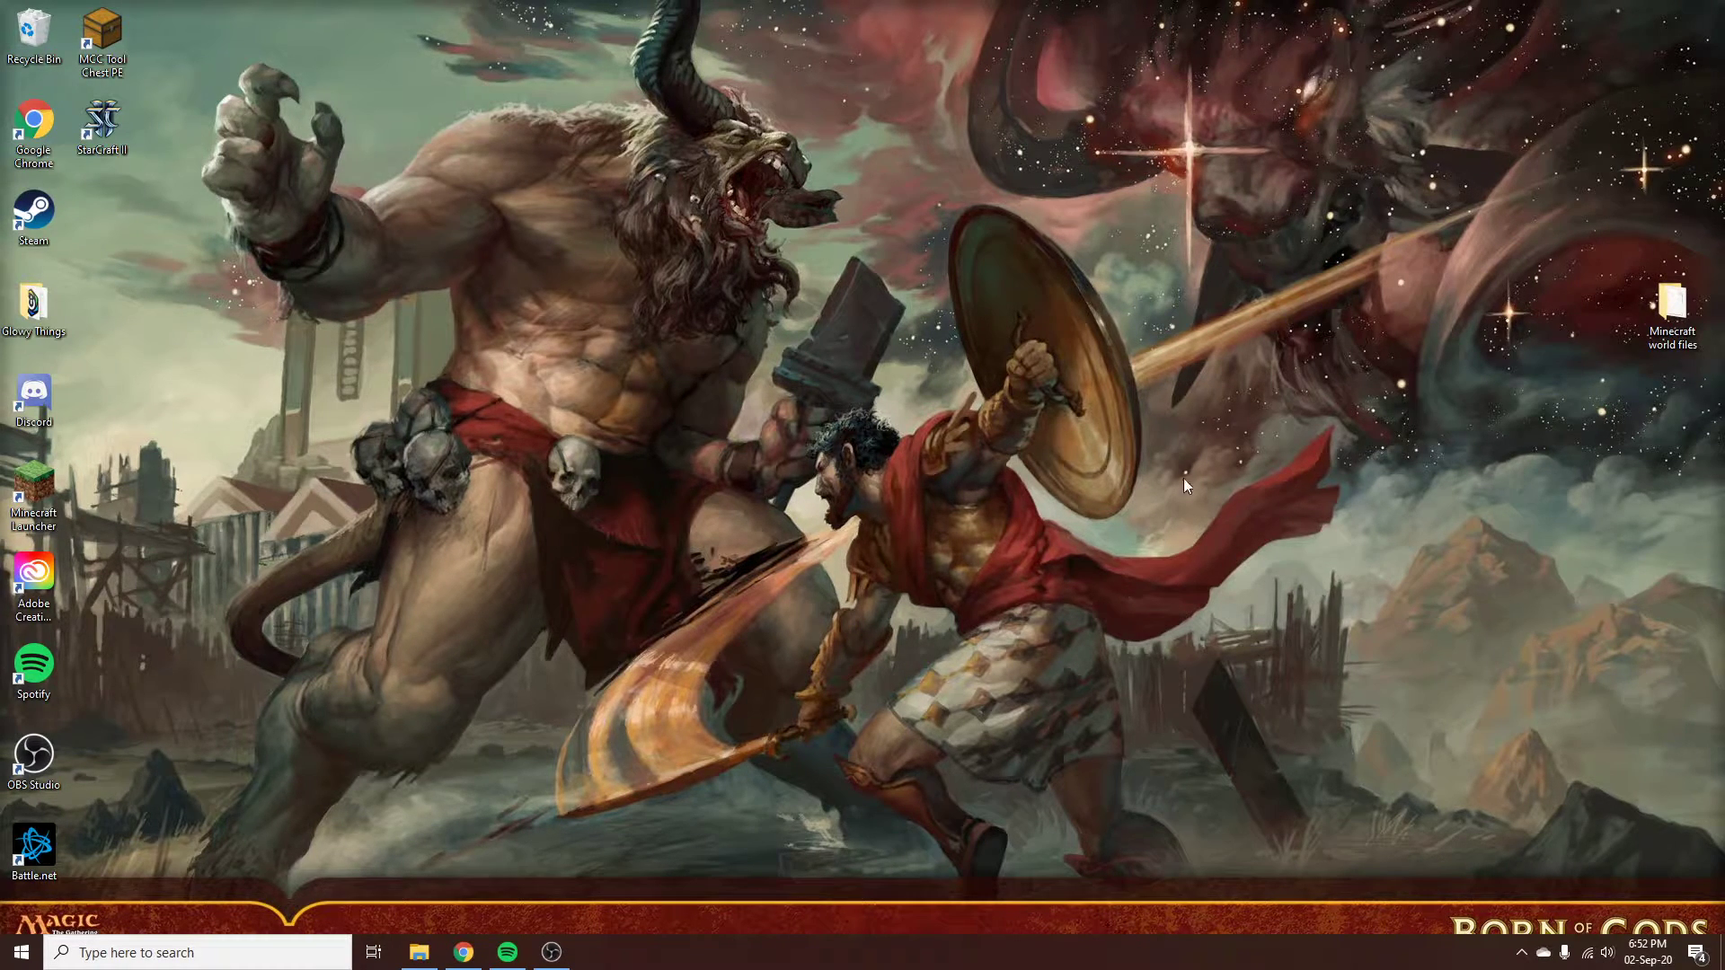
Step: Switch to Chrome, open obsproject.com to look at the Windows version of OBS Studio, and close the page
left_click(463, 953)
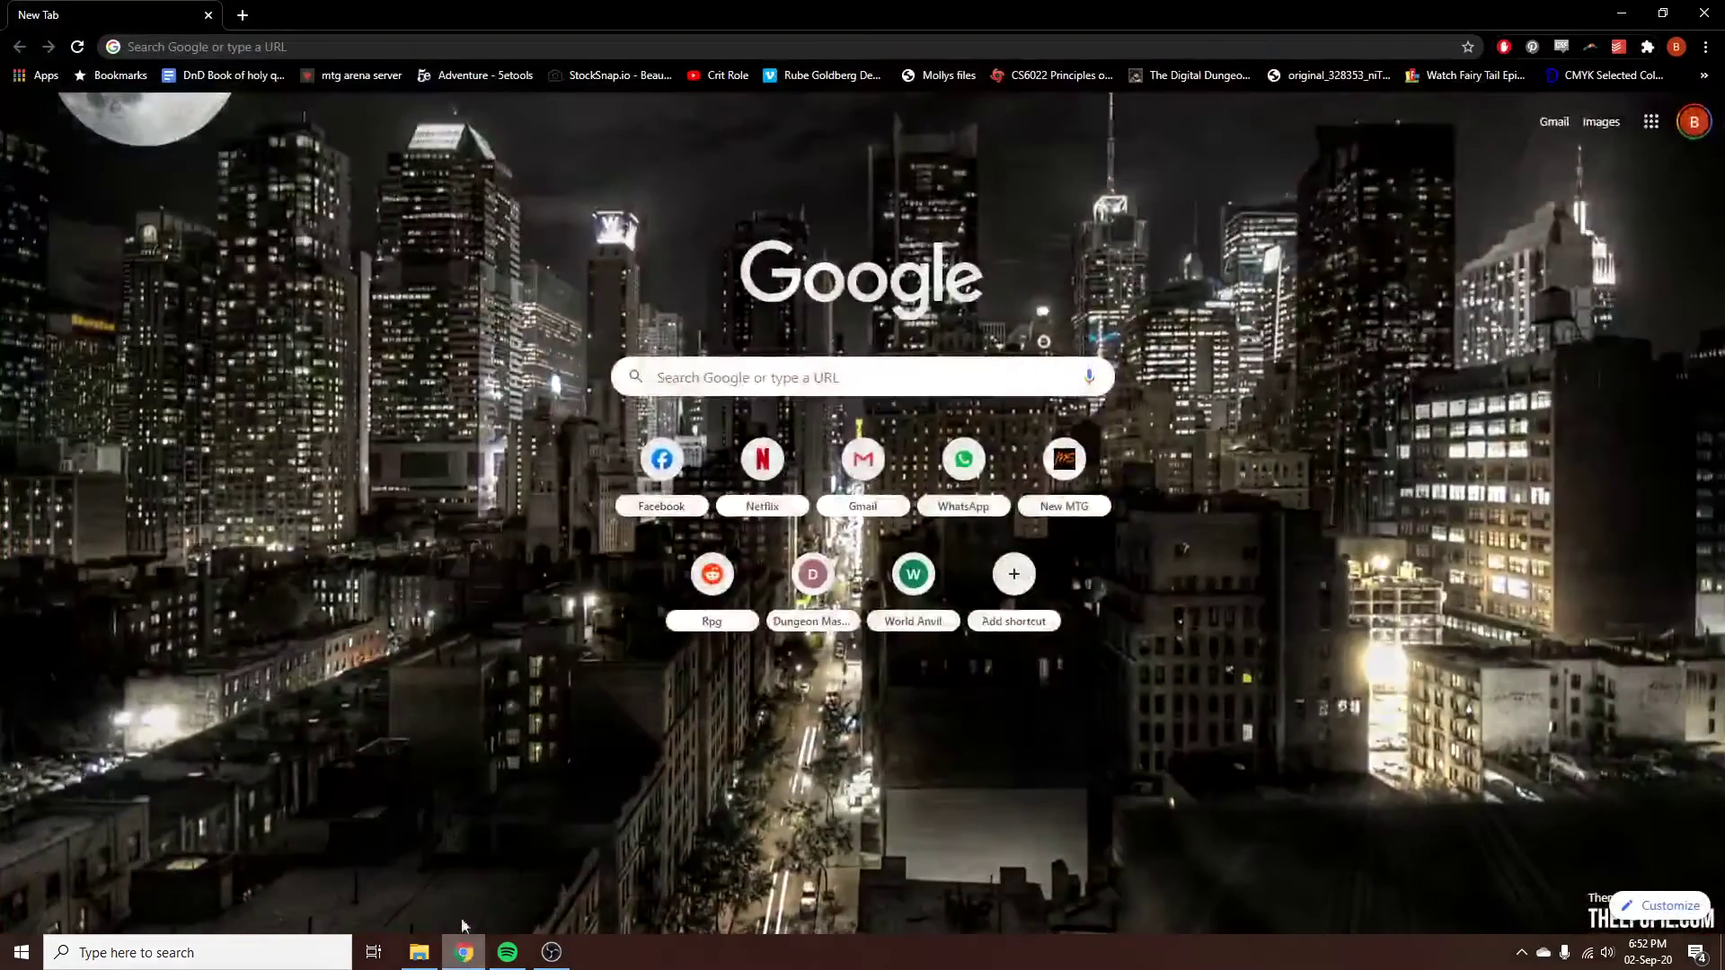
left_click(349, 42)
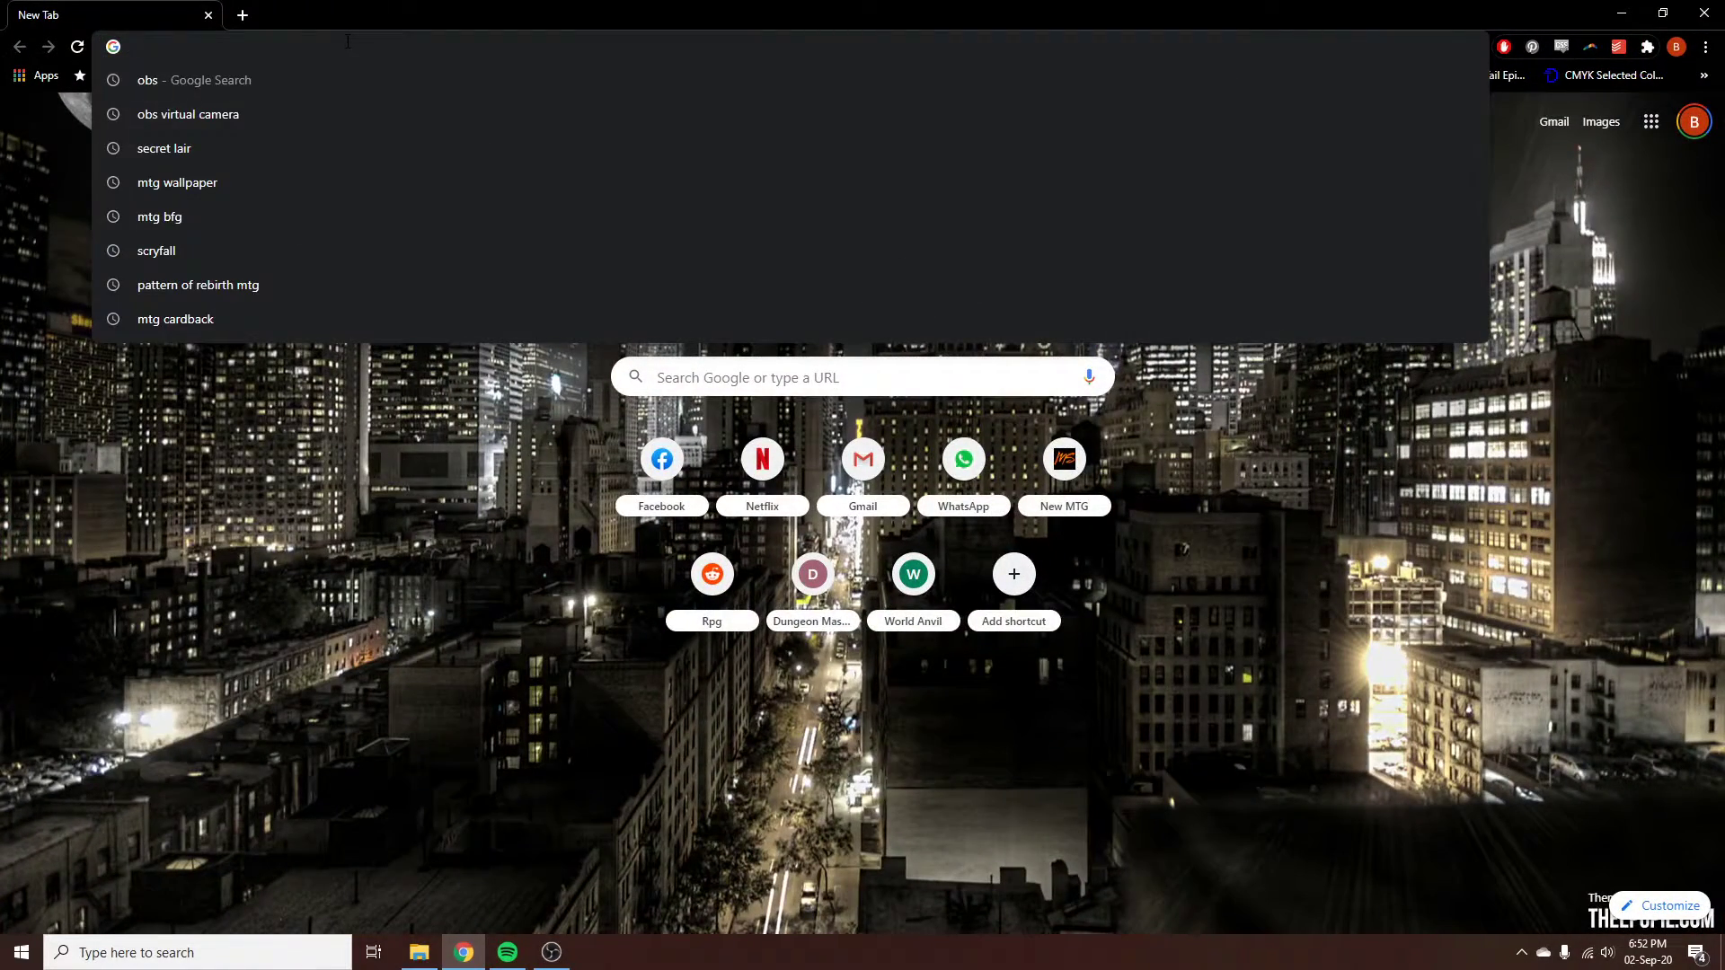
type("obsproject.com")
key("Return")
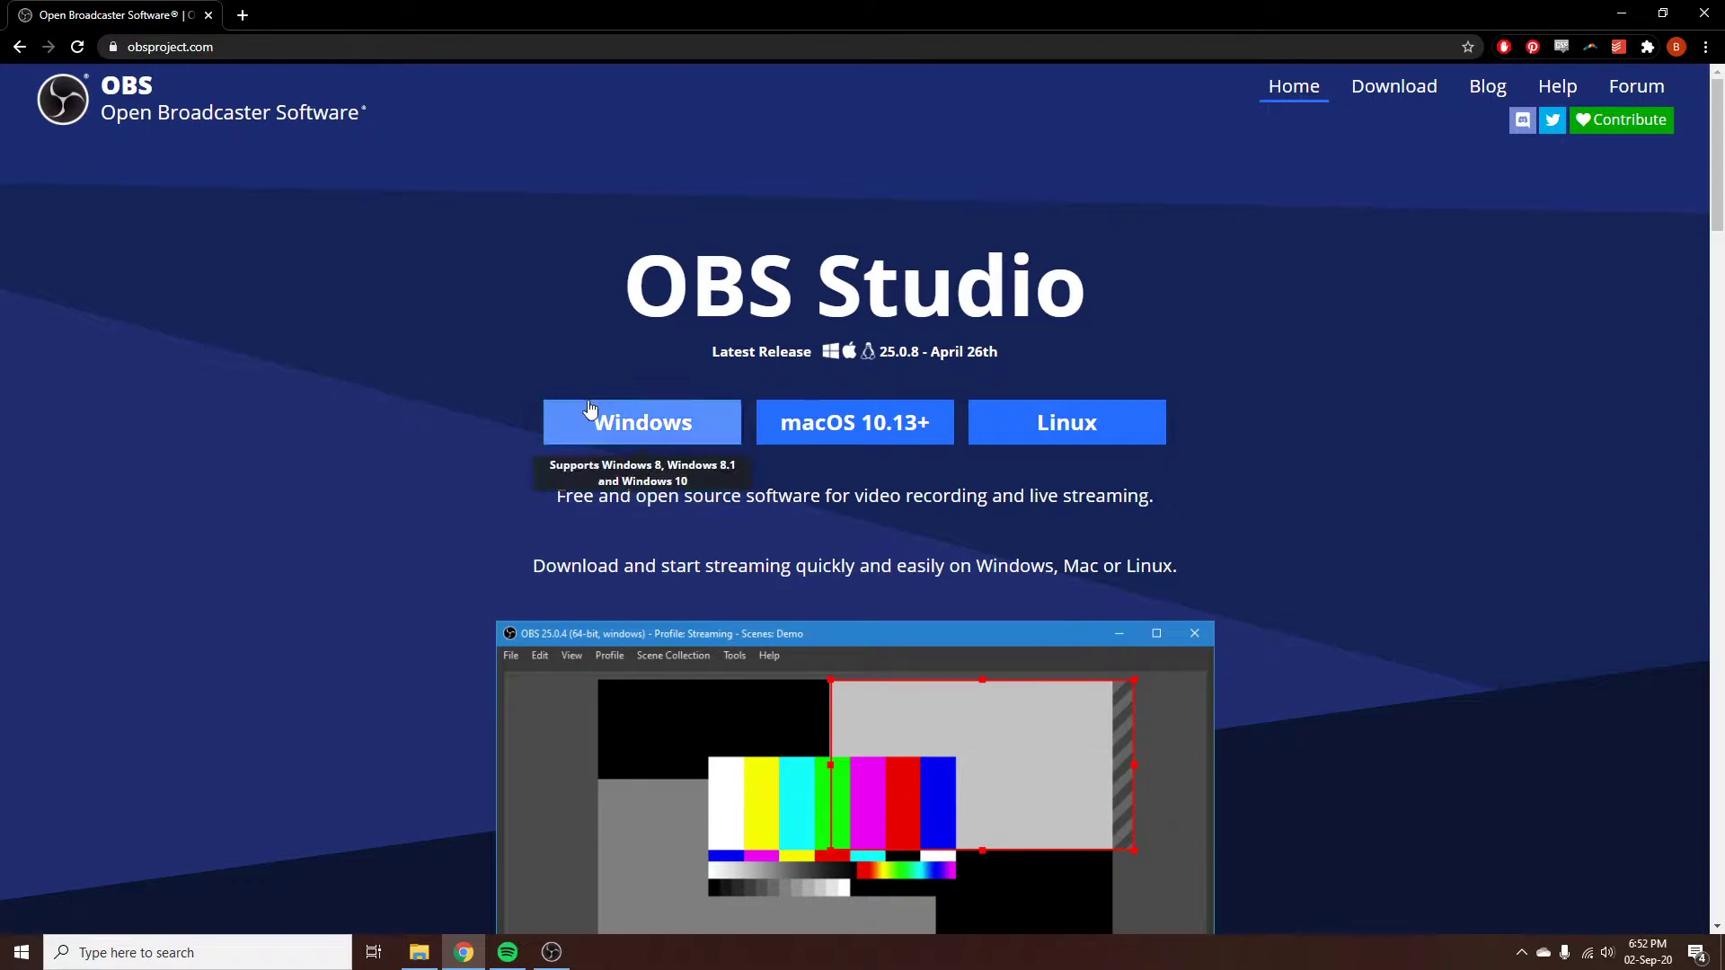
left_click(620, 433)
left_click(209, 16)
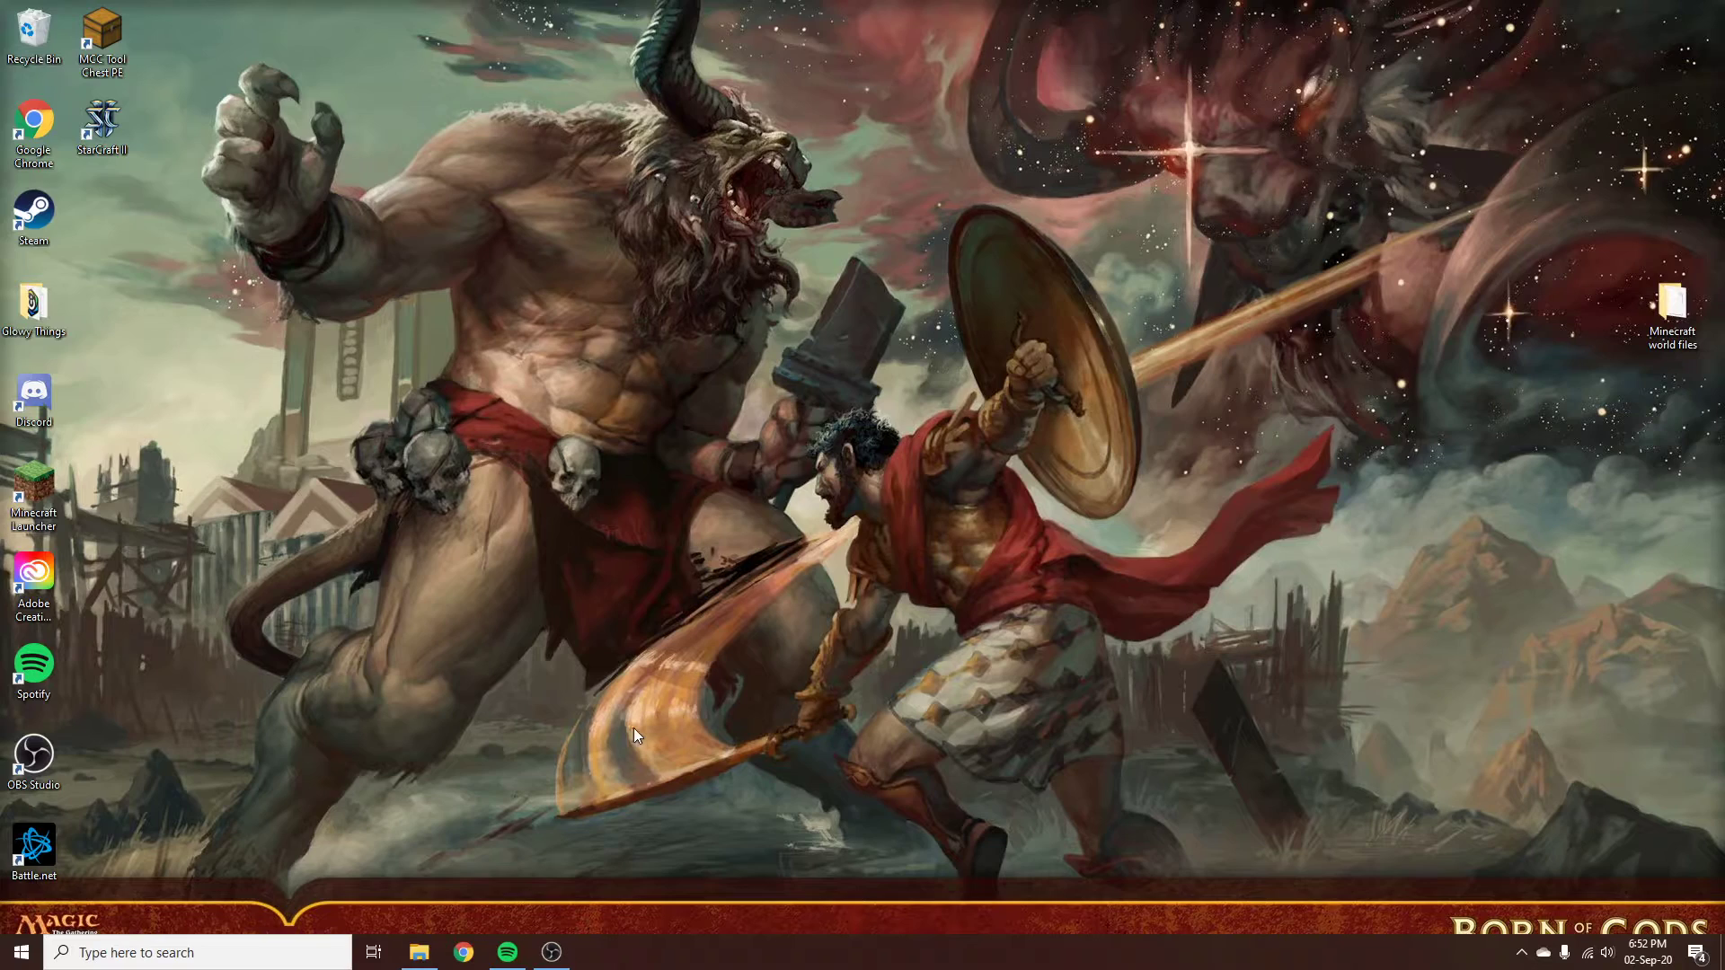
Step: Switch to OBS Studio and create a new image source named "Background new" in Scene 2
left_click(566, 957)
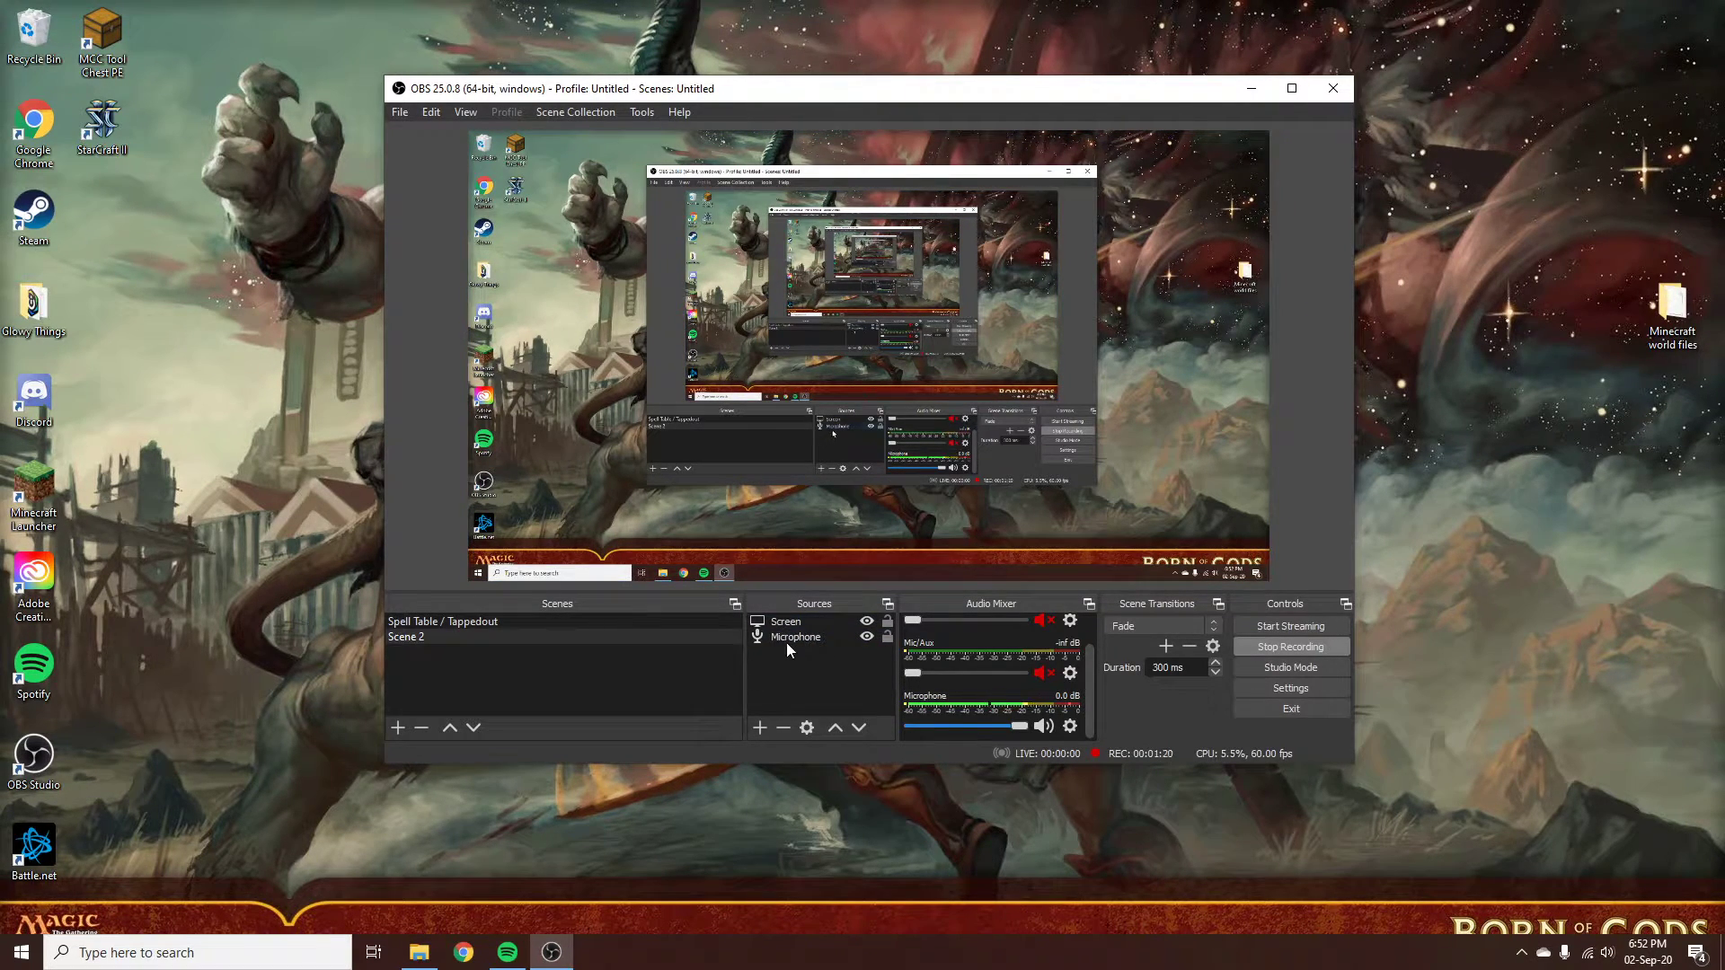
left_click(757, 726)
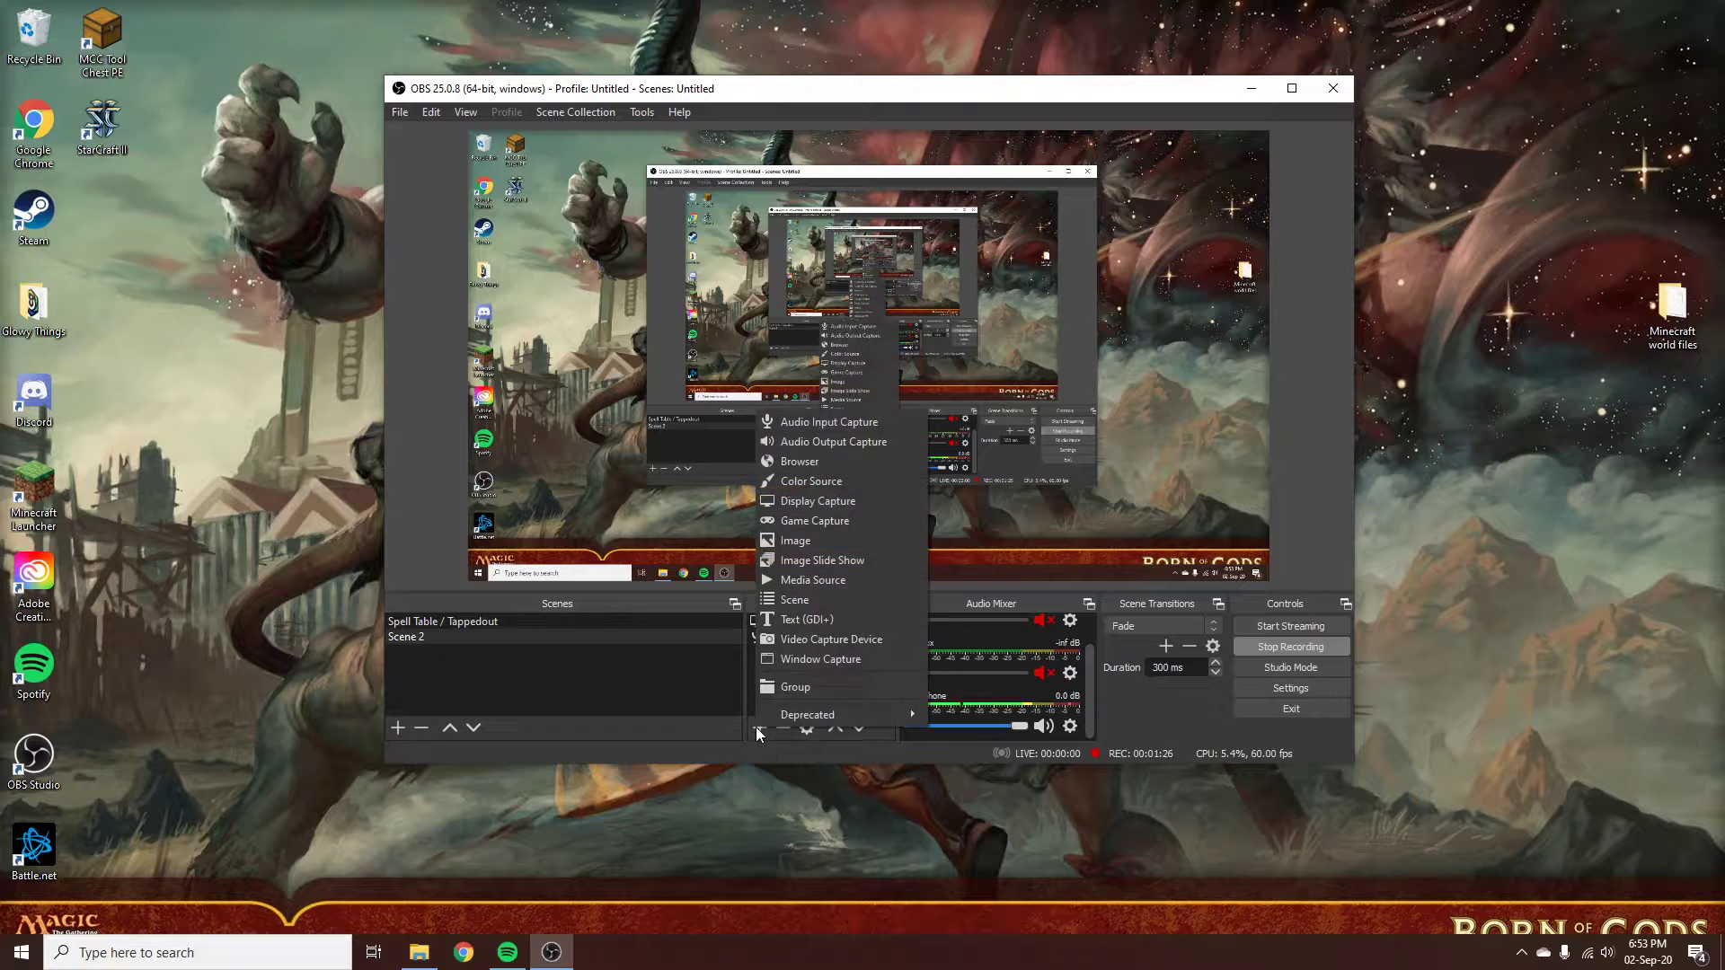
left_click(822, 544)
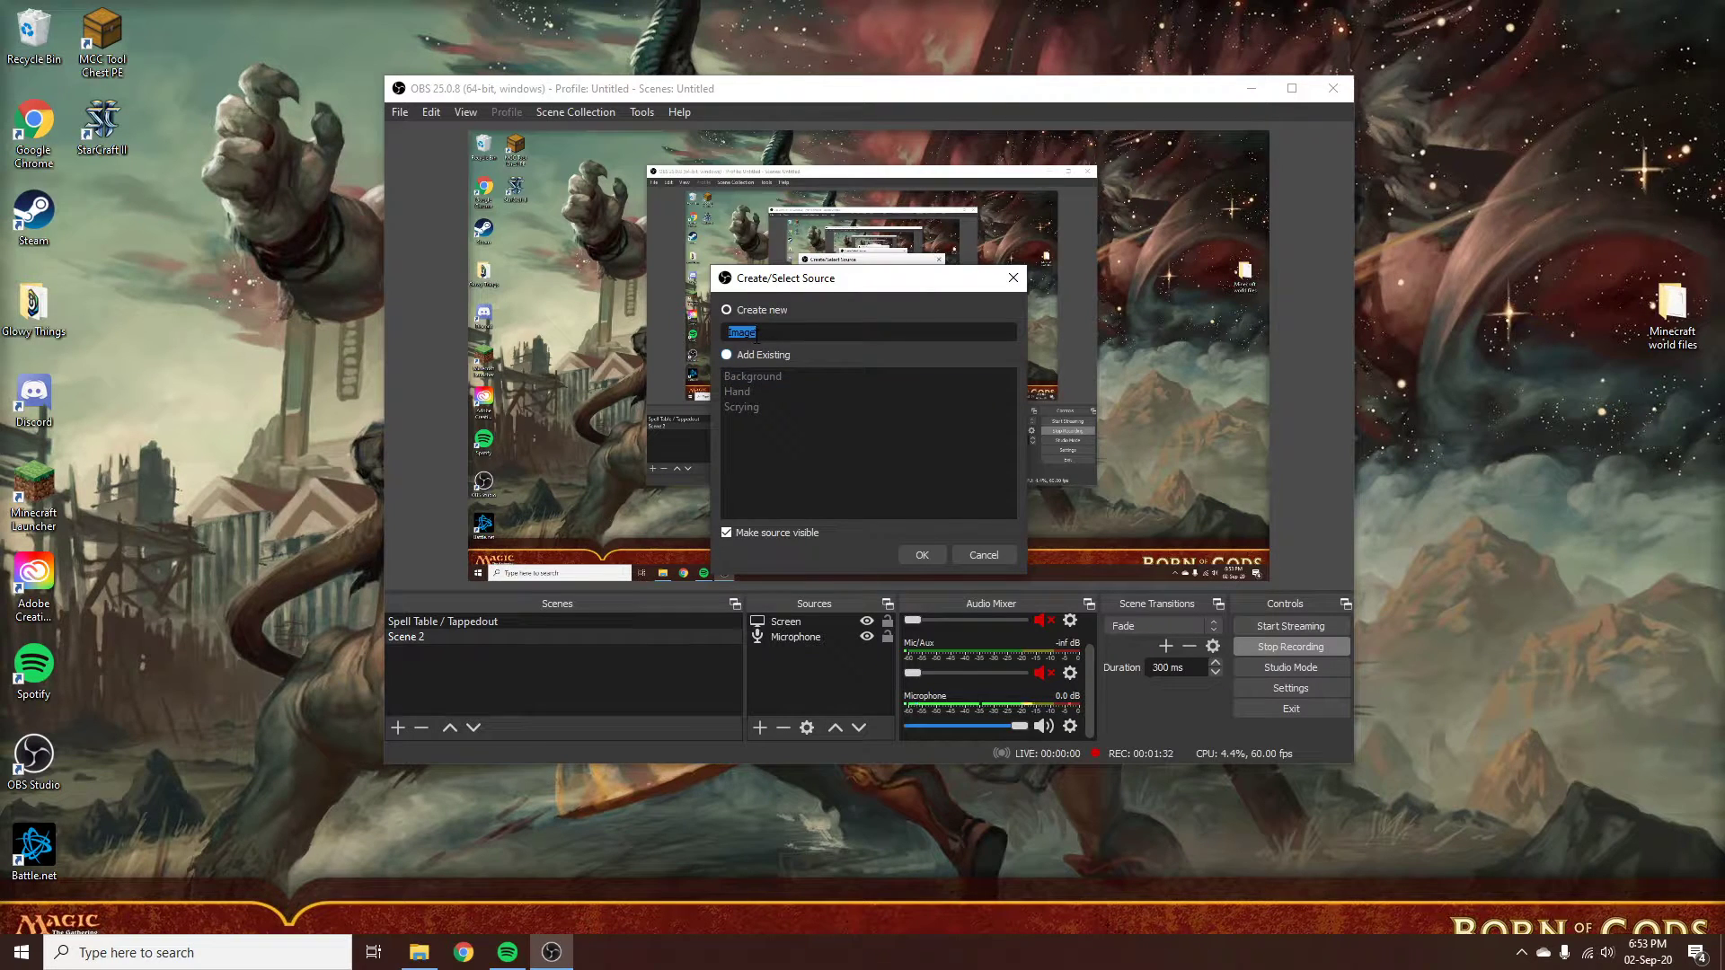
type("Backg")
type("round new")
left_click(913, 554)
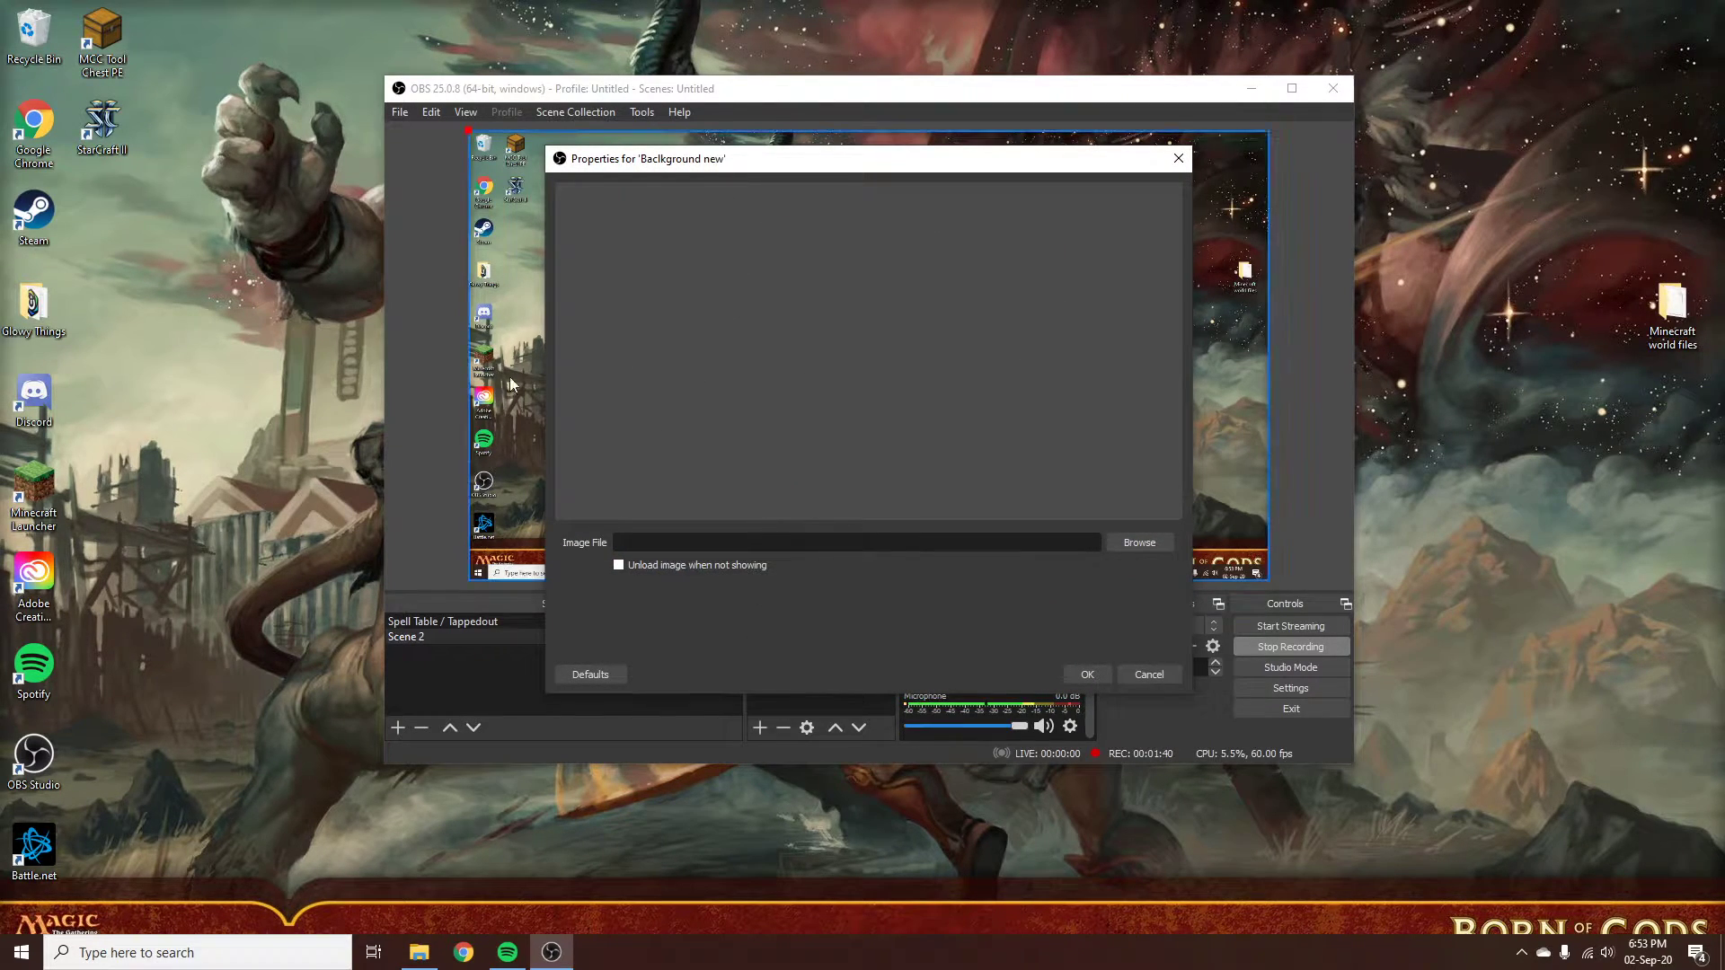
Step: Load the sunset picture with the pink tree from the Pictures folder as the image file for "Background new"
left_click(1140, 542)
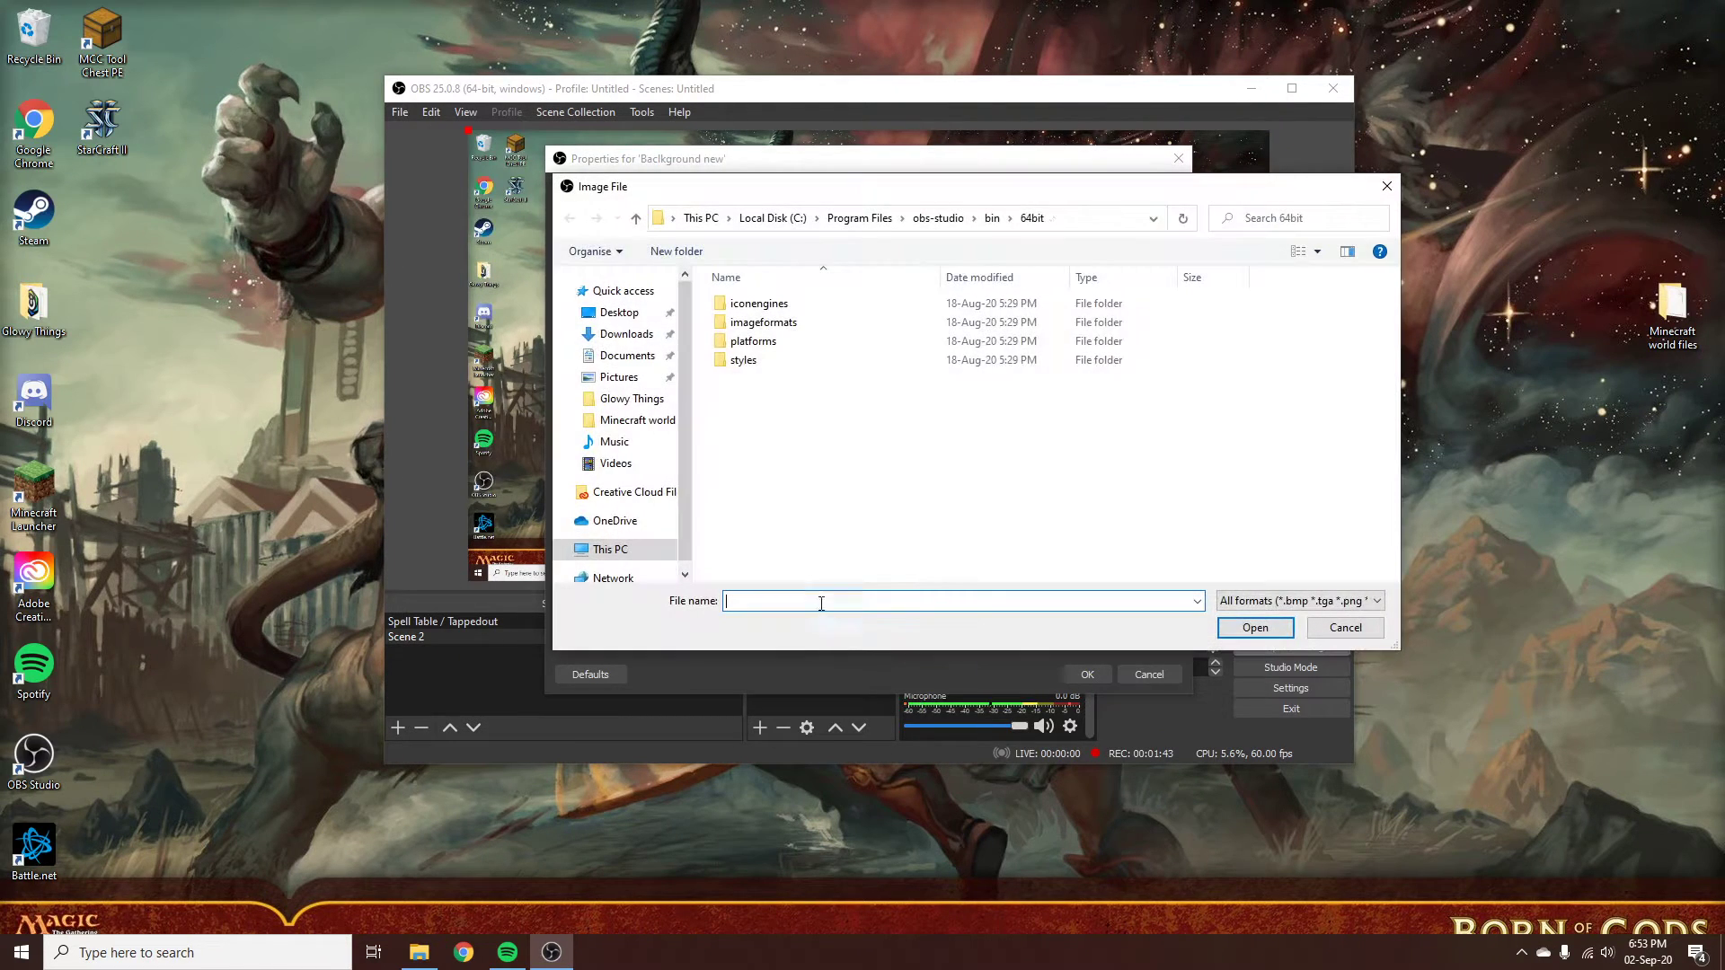
left_click(620, 378)
left_click(1172, 316)
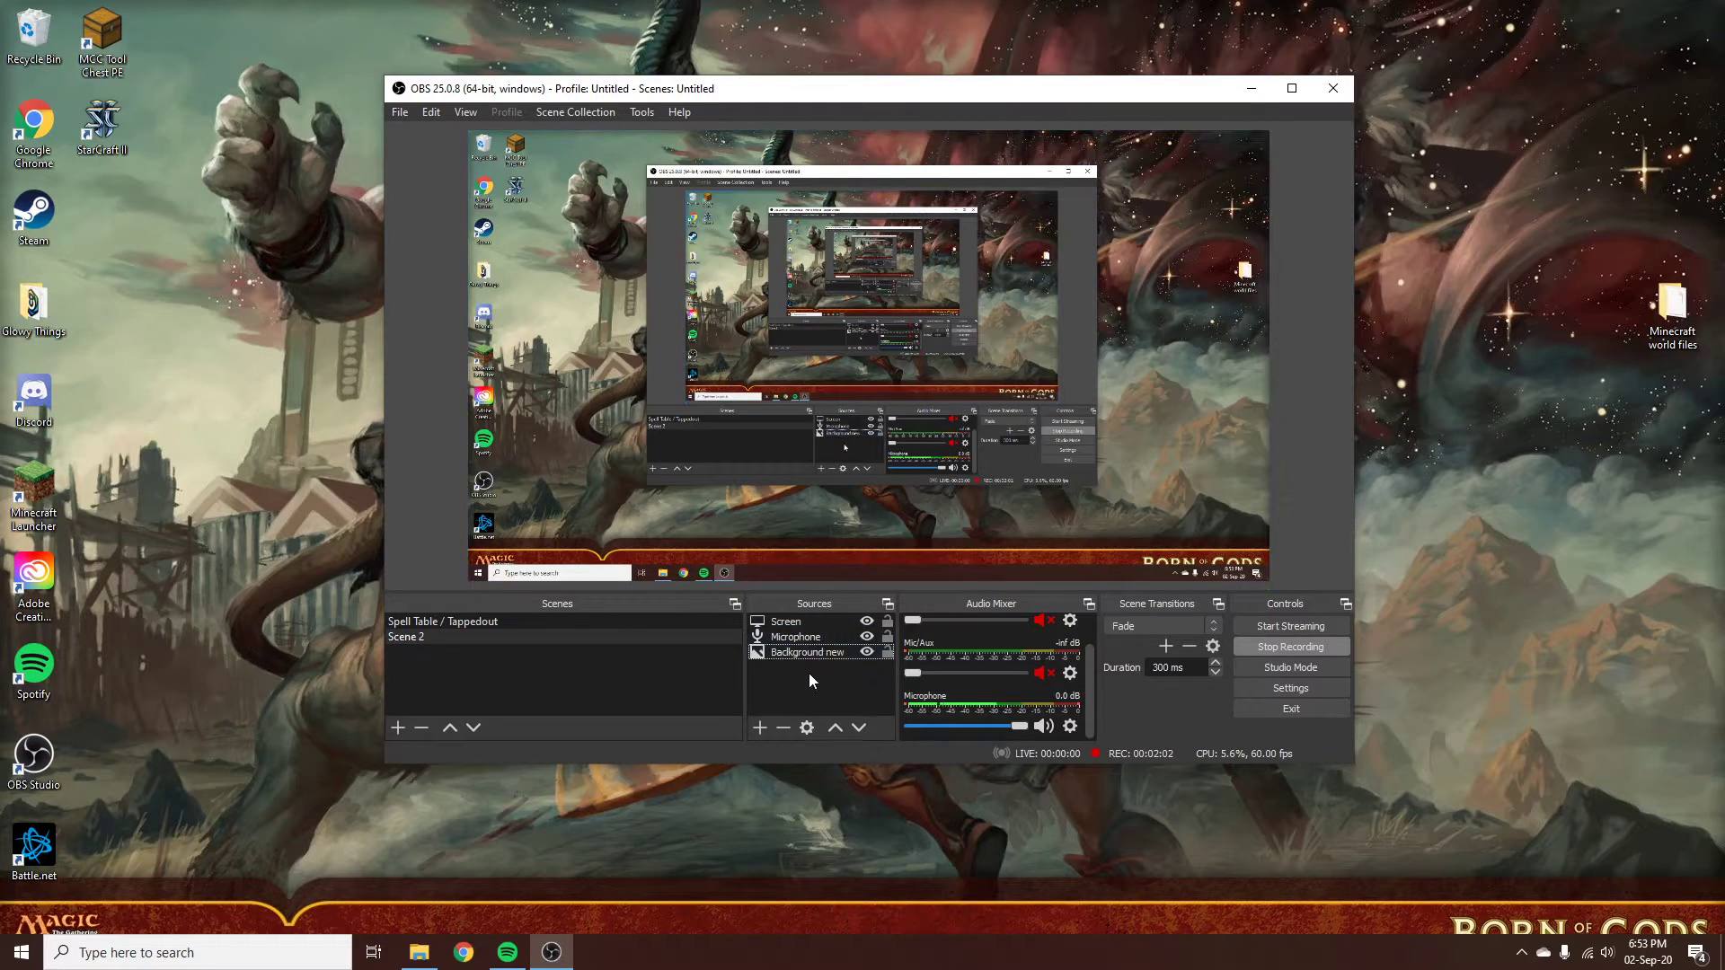
Step: Try shrinking the Screen source from its upper-left corner to uncover the background image, and return it to full canvas size
left_click(887, 622)
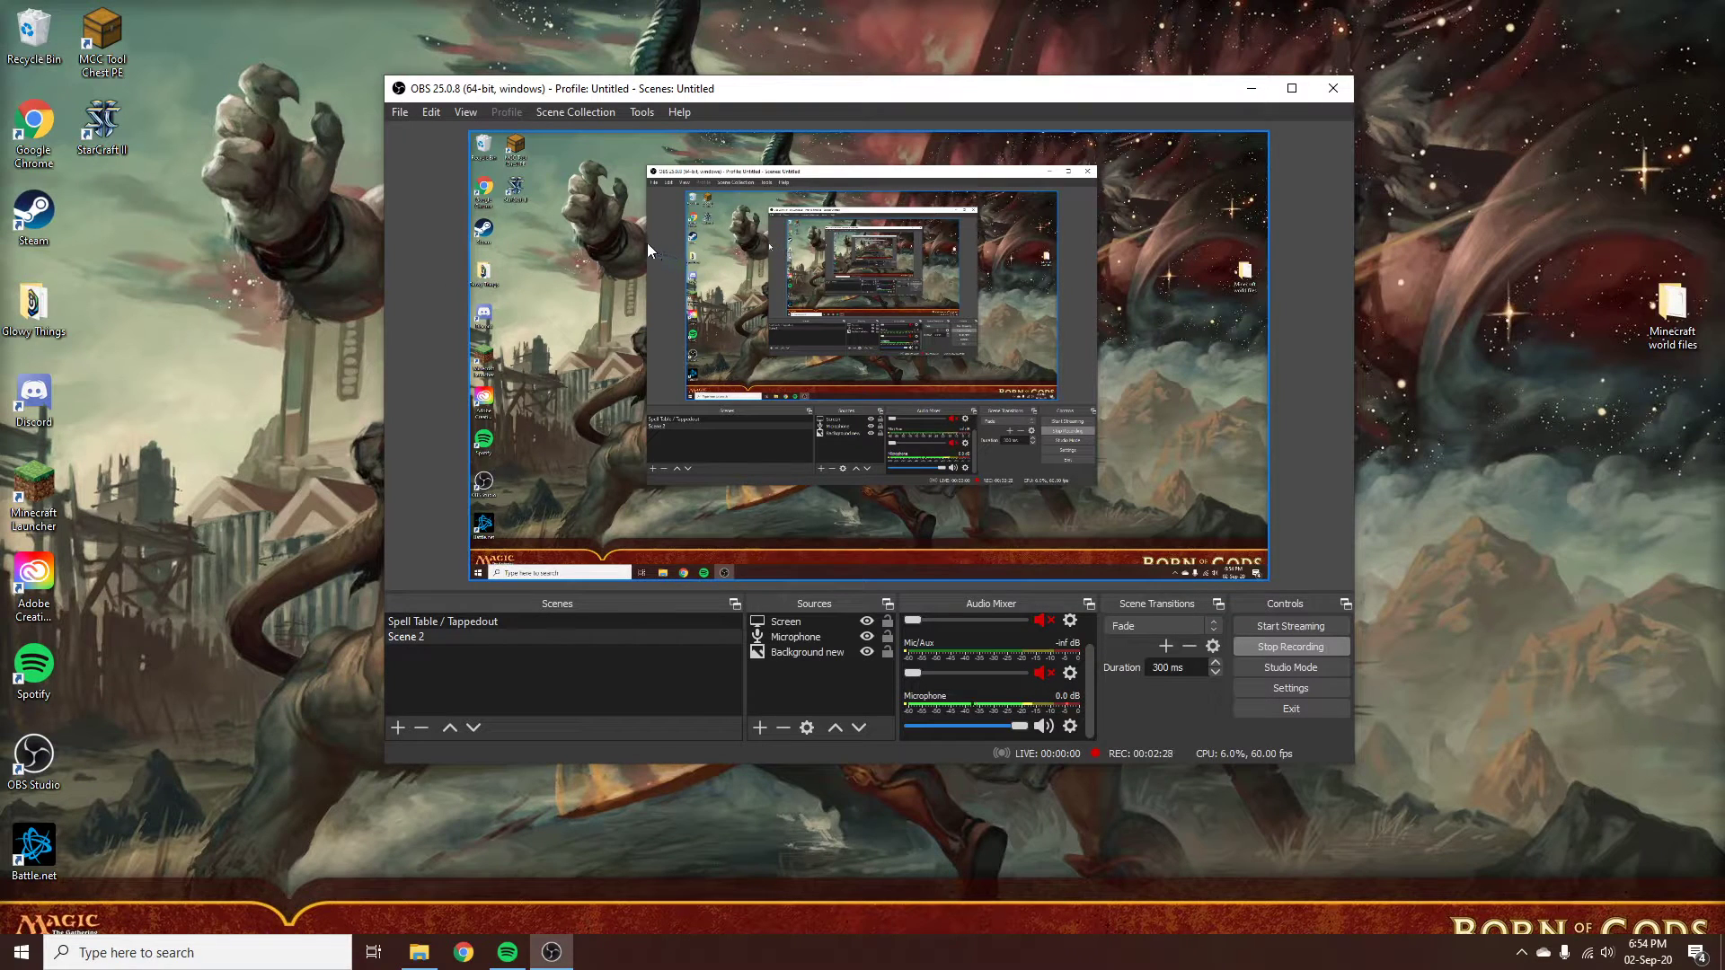
left_click(597, 229)
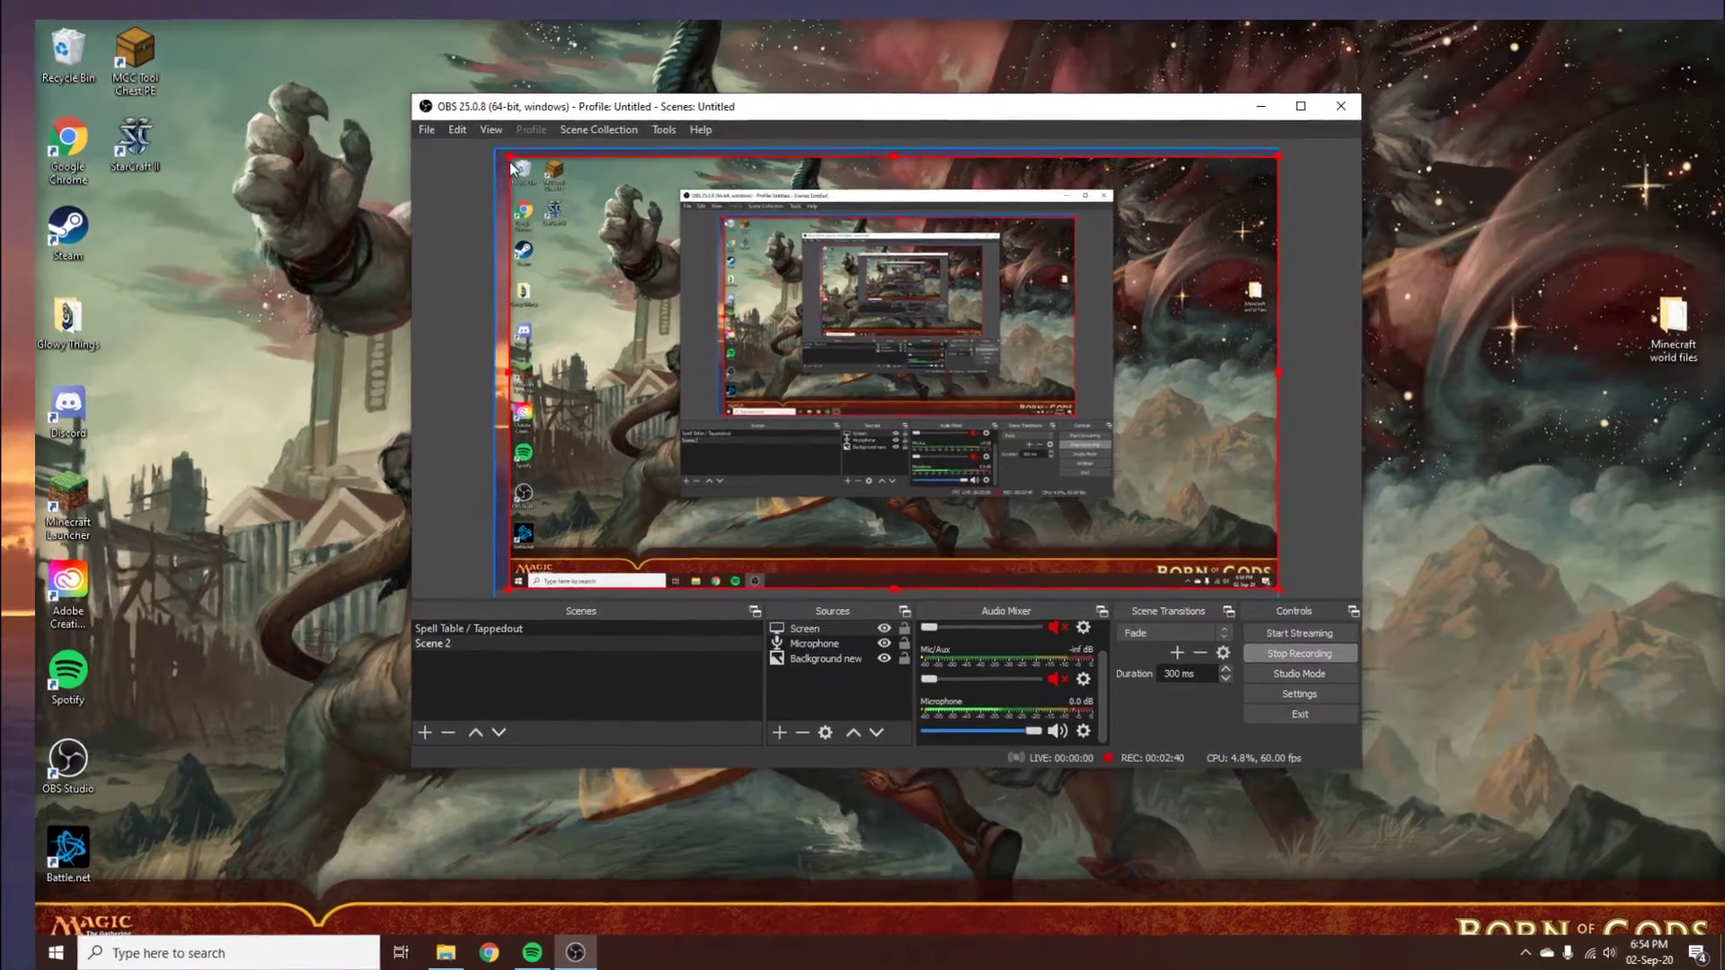
left_click_drag(512, 168, 828, 361)
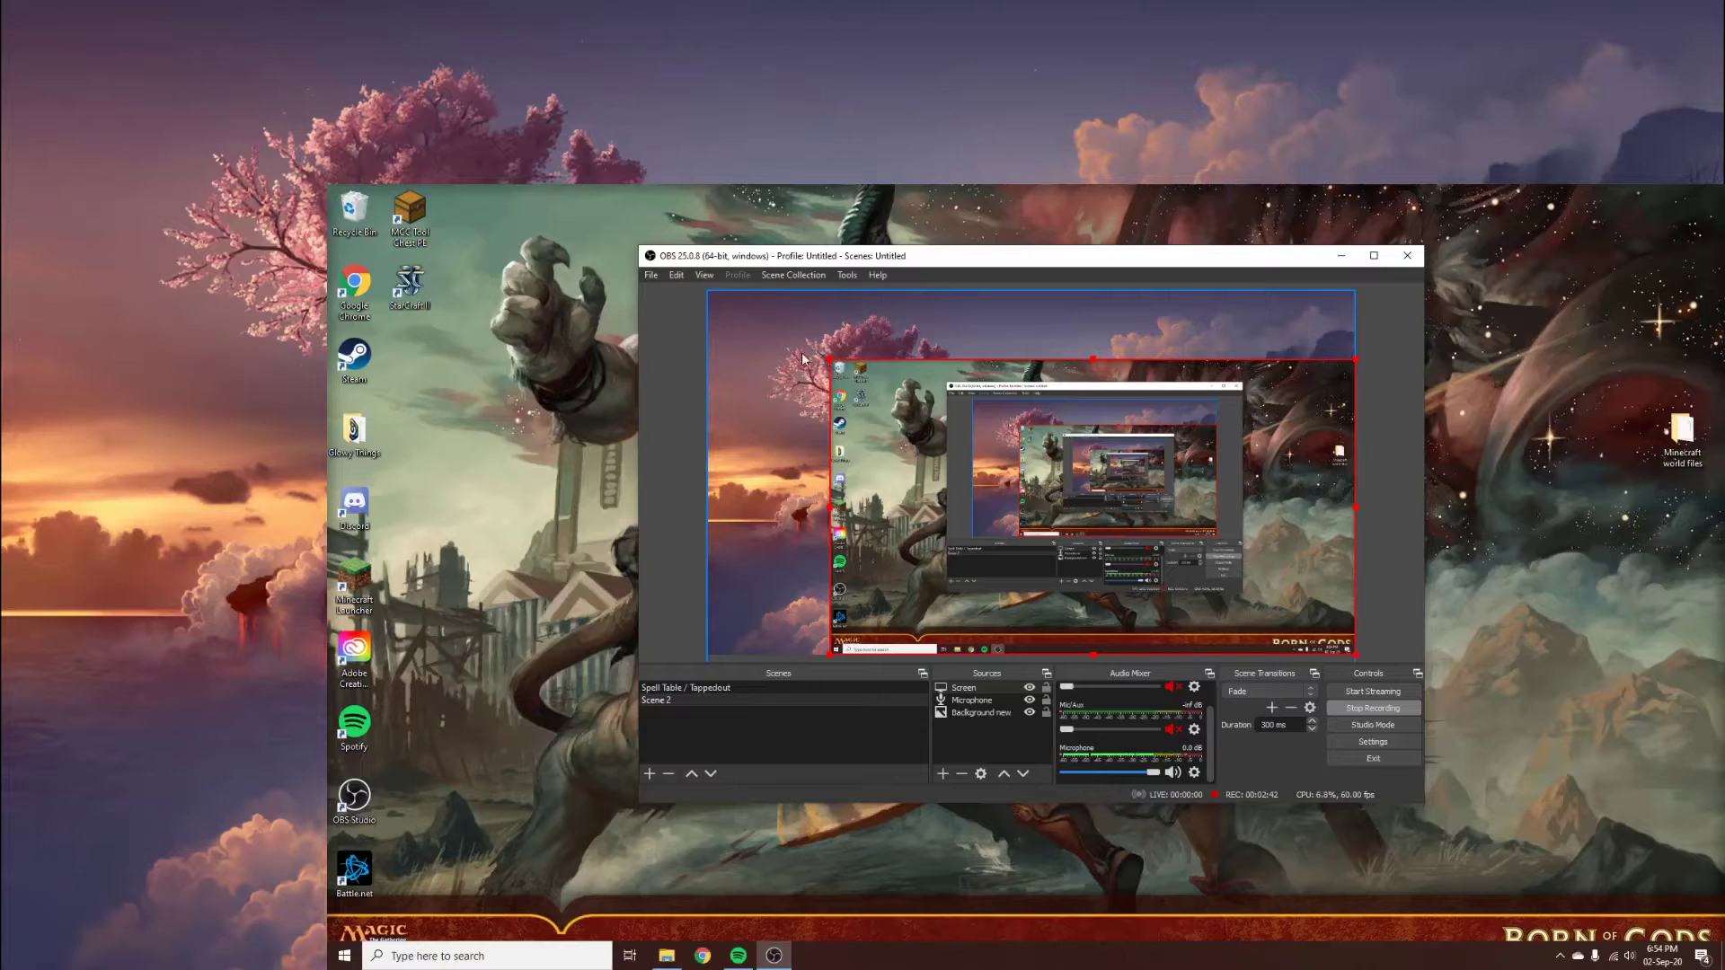
left_click(616, 360)
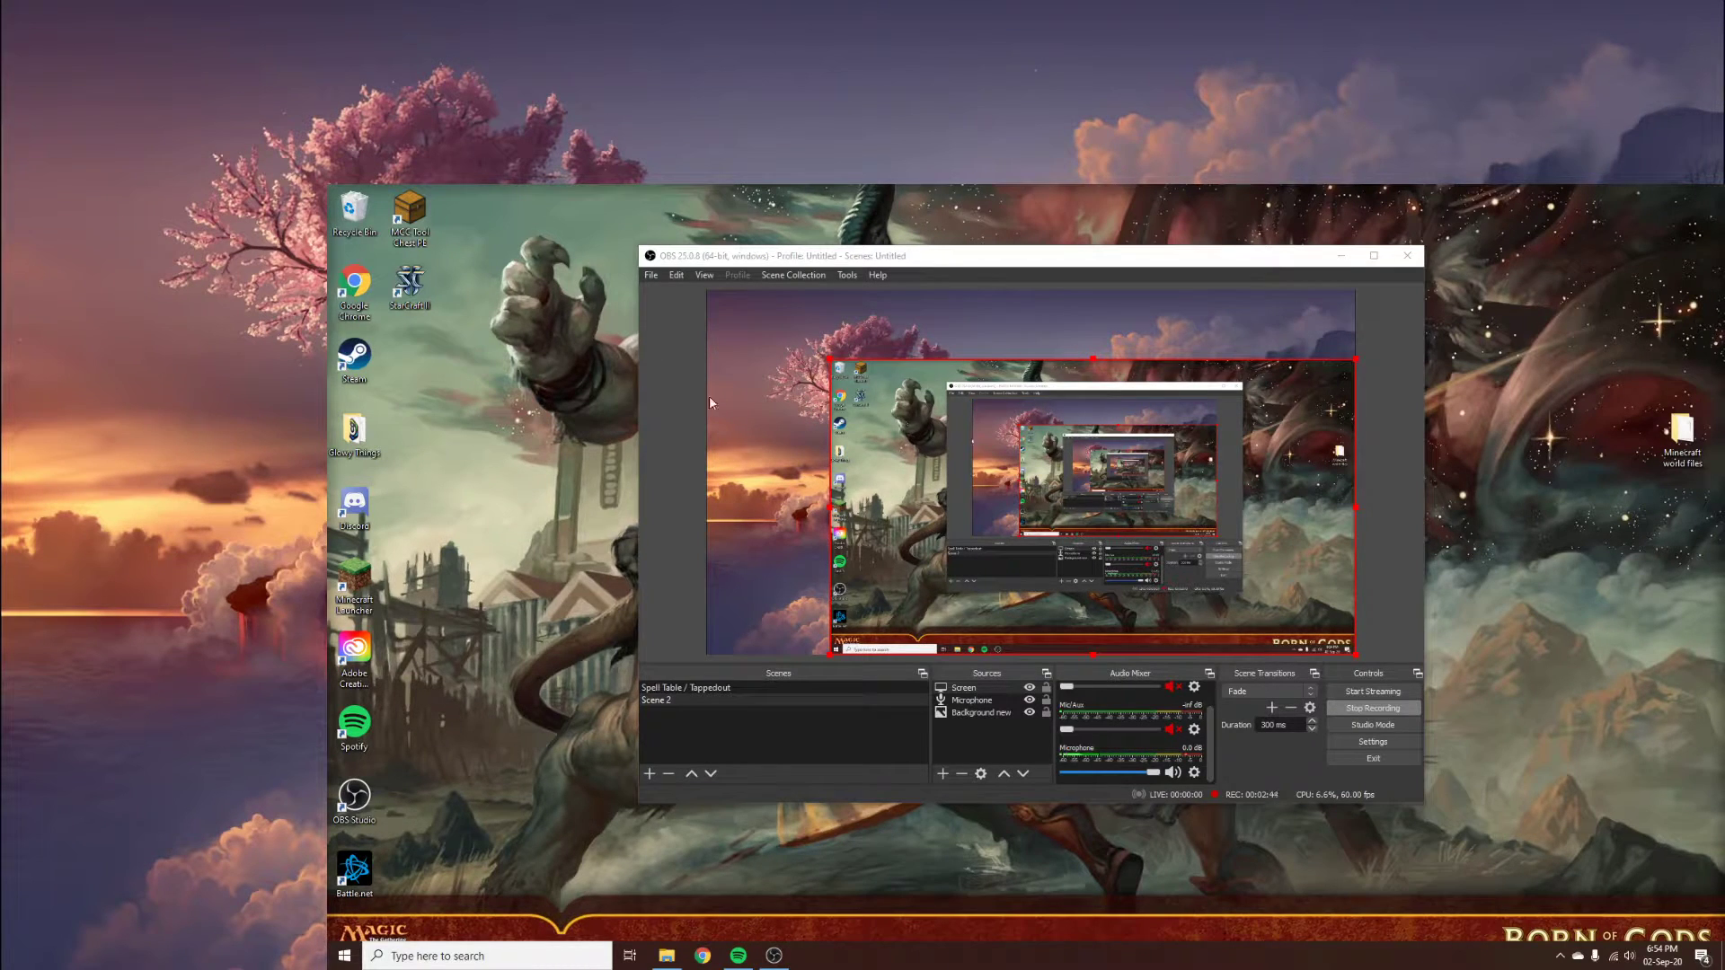
left_click_drag(829, 361, 1131, 568)
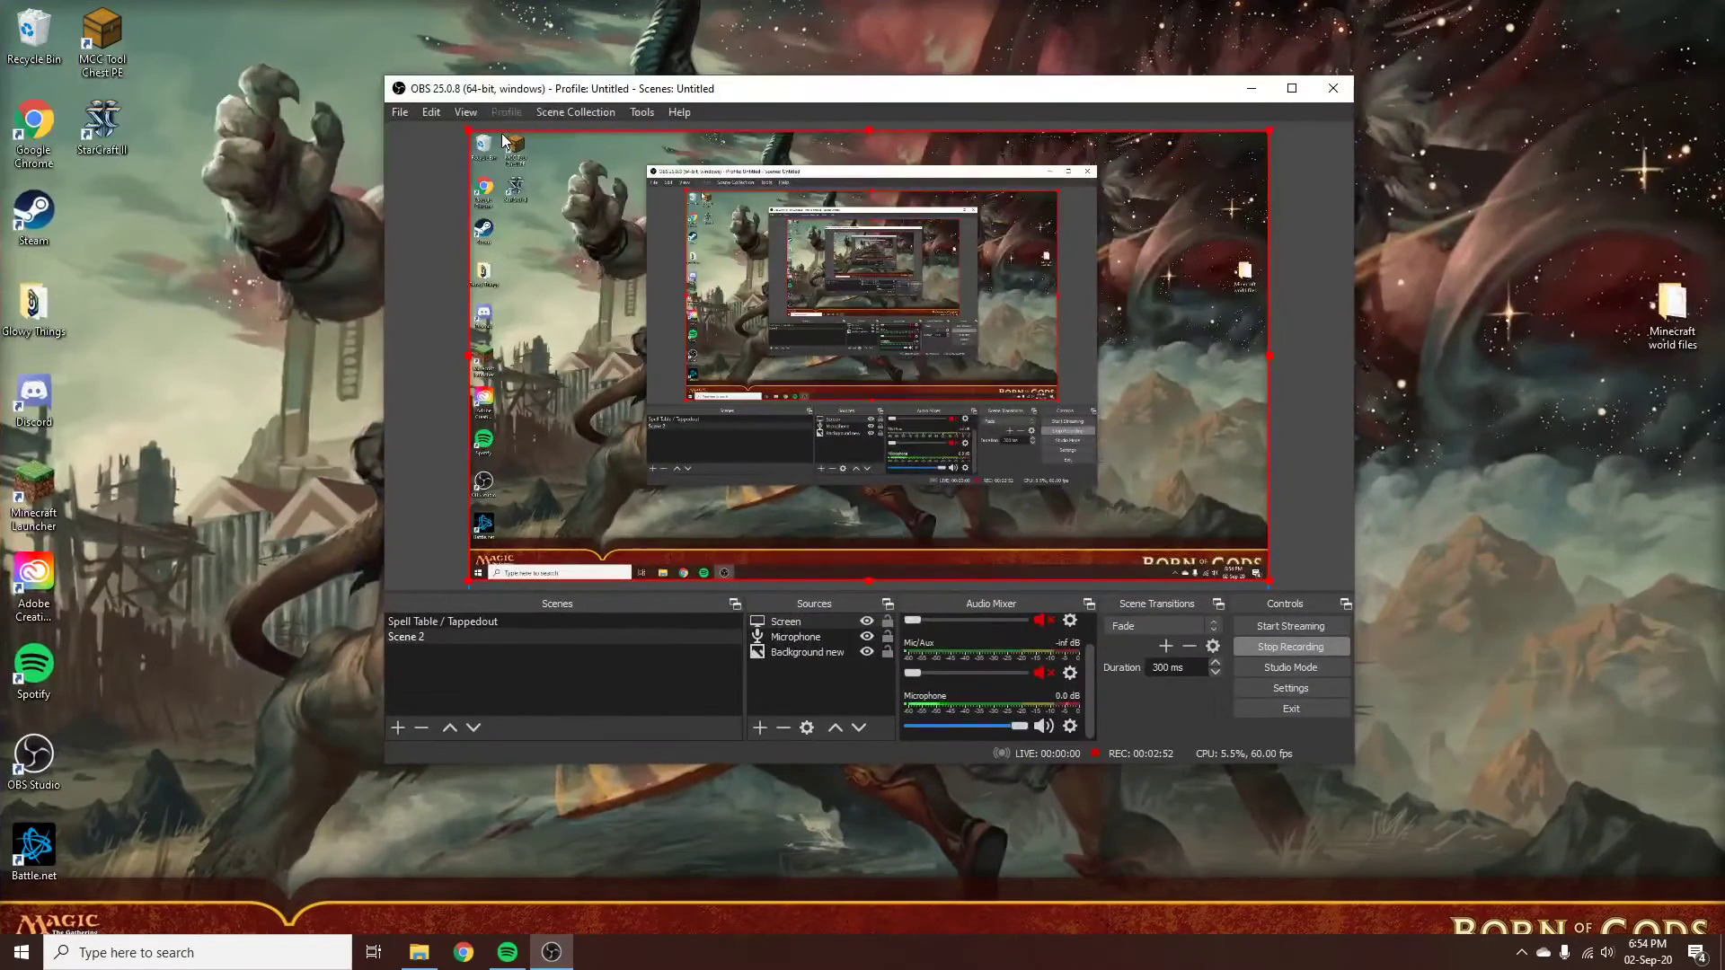
left_click(1292, 396)
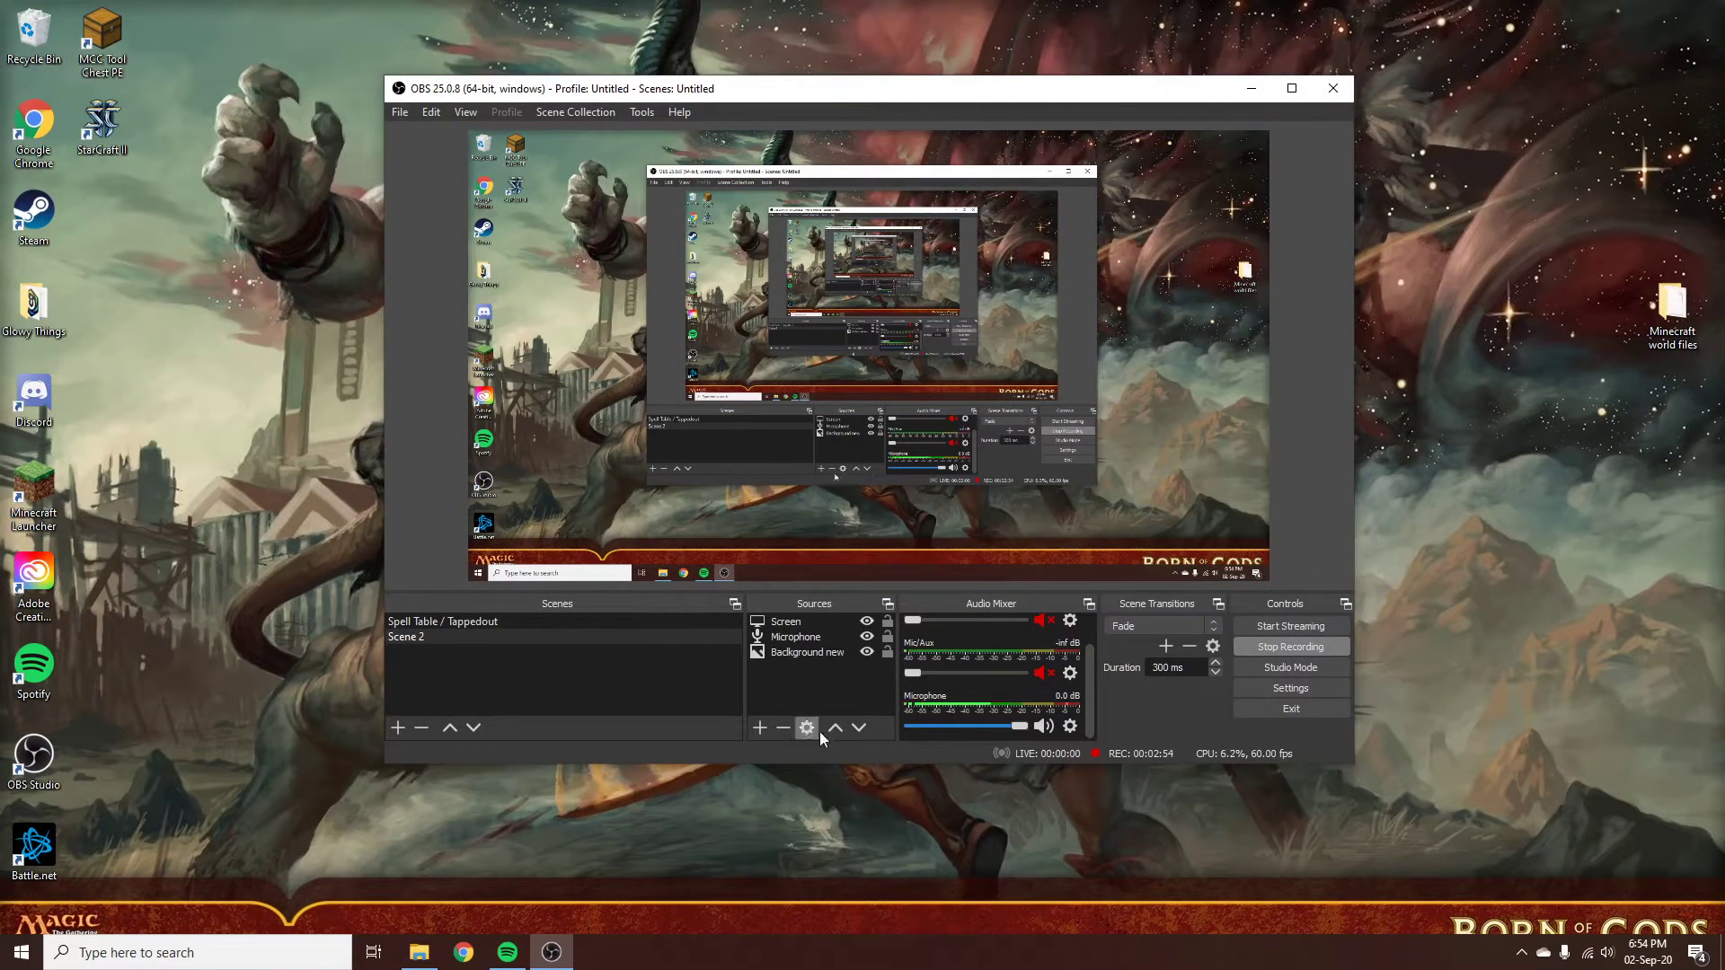
left_click(820, 683)
Step: Minimize OBS Studio and switch to Chrome
left_click(1249, 89)
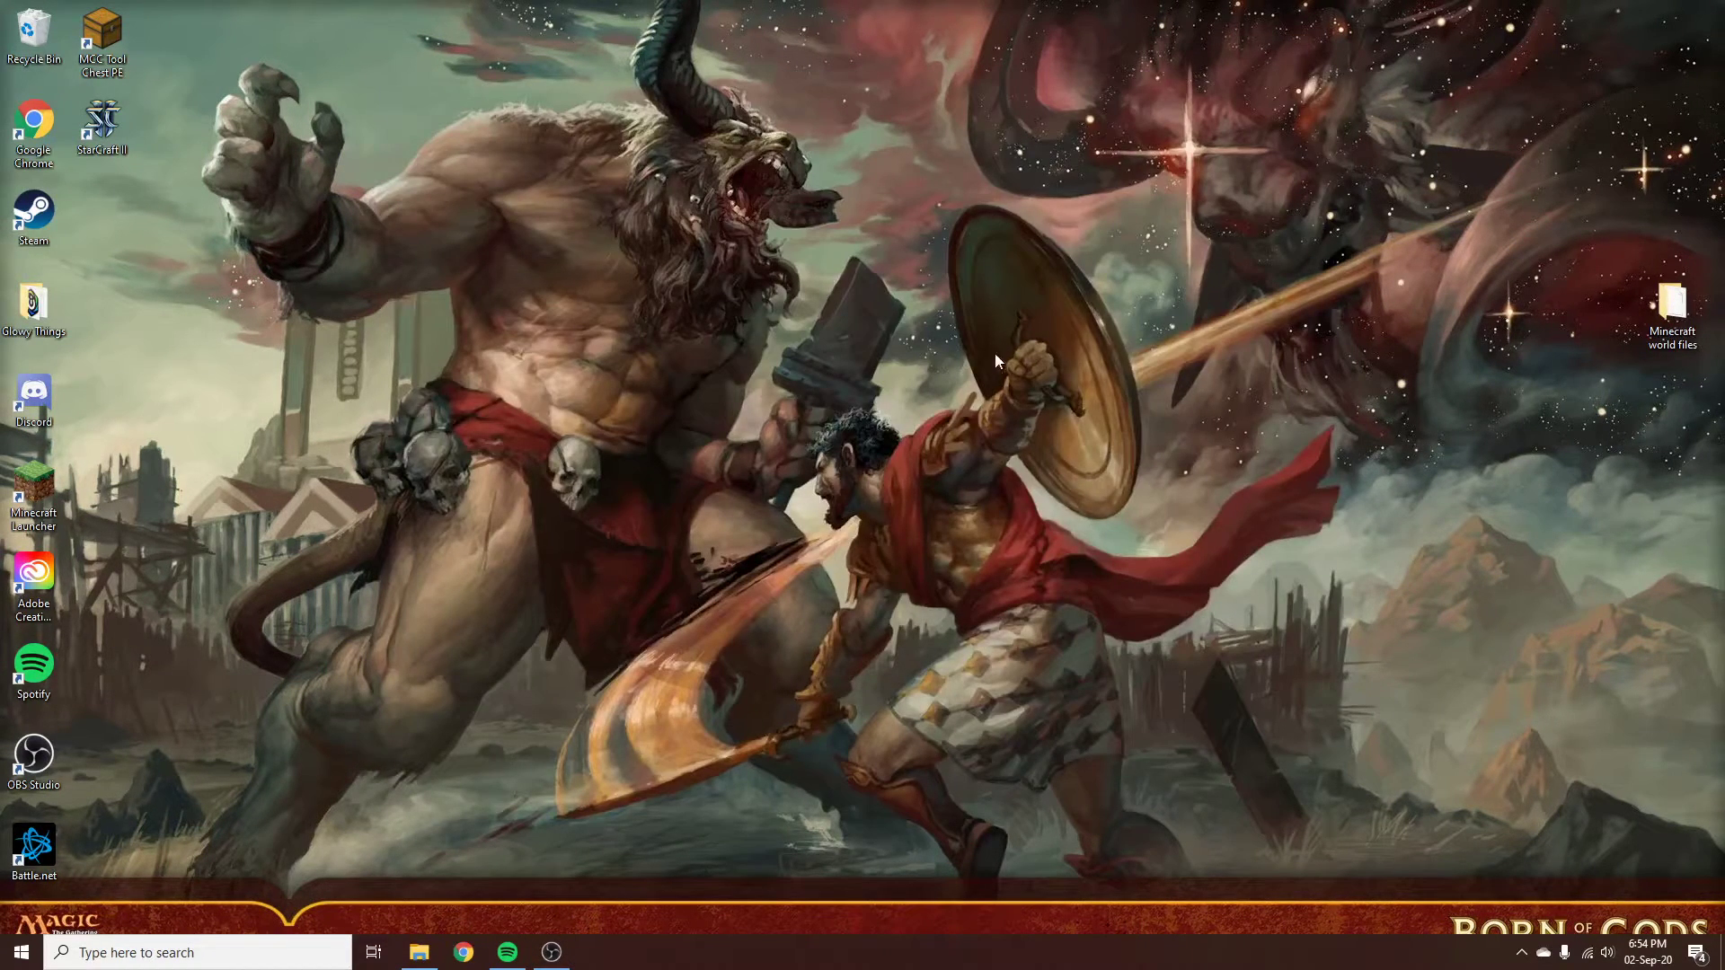
left_click(464, 952)
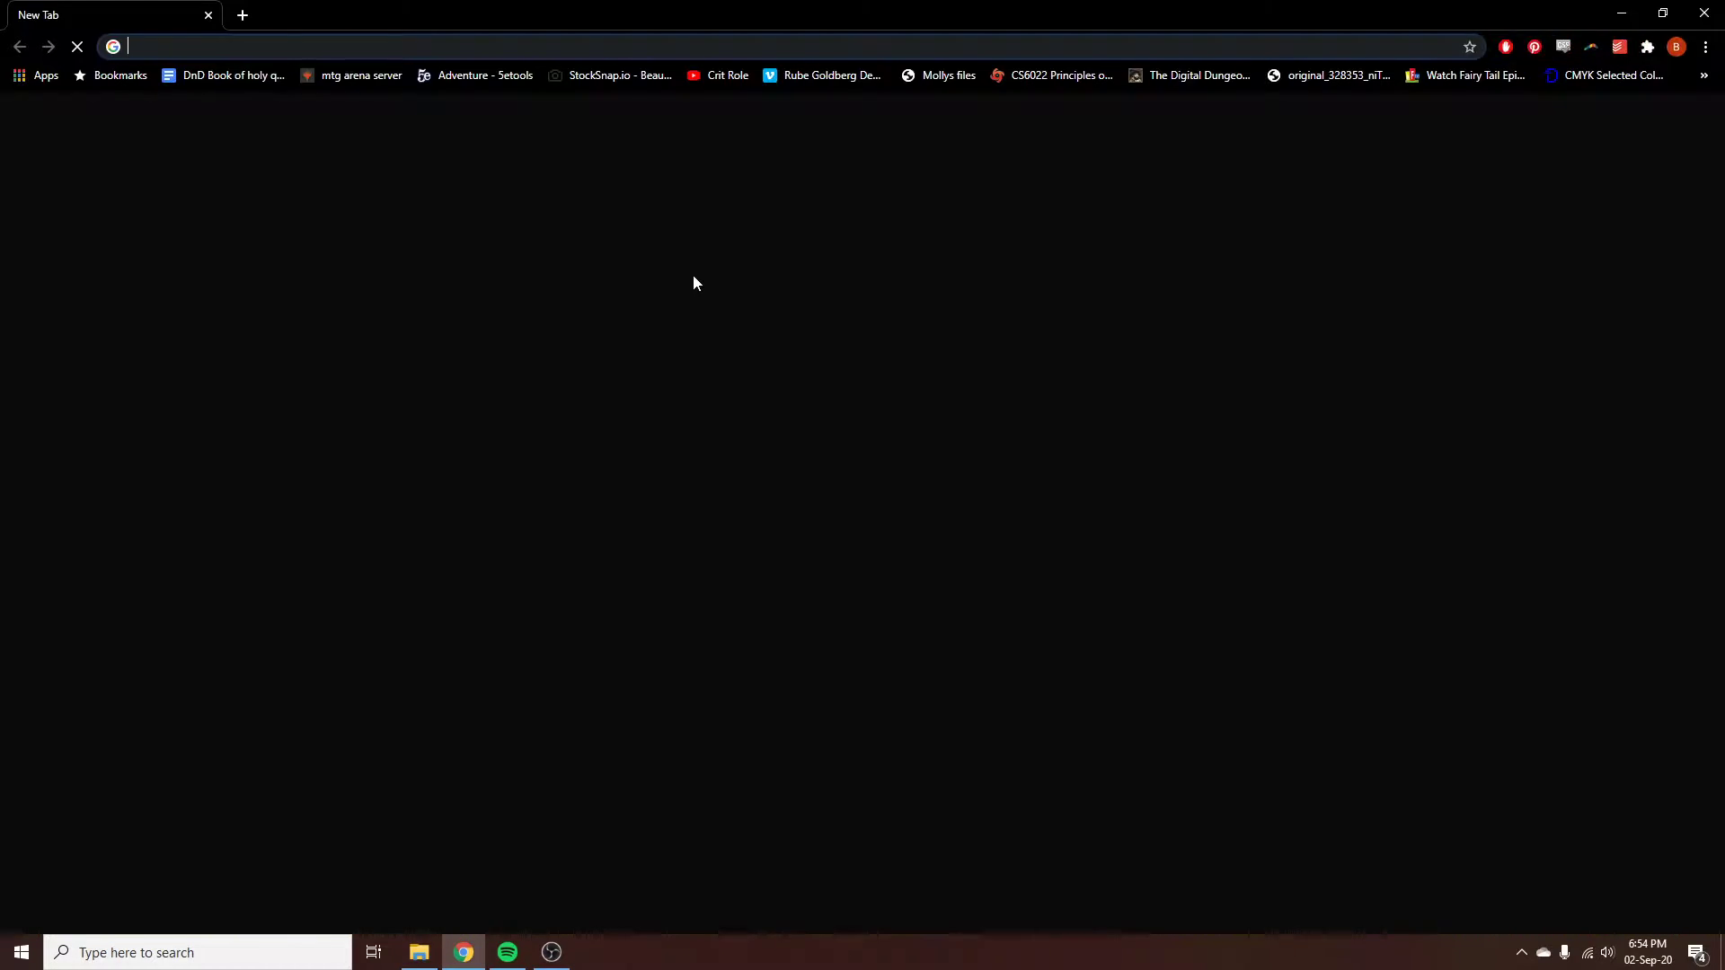
type("obsproject.com")
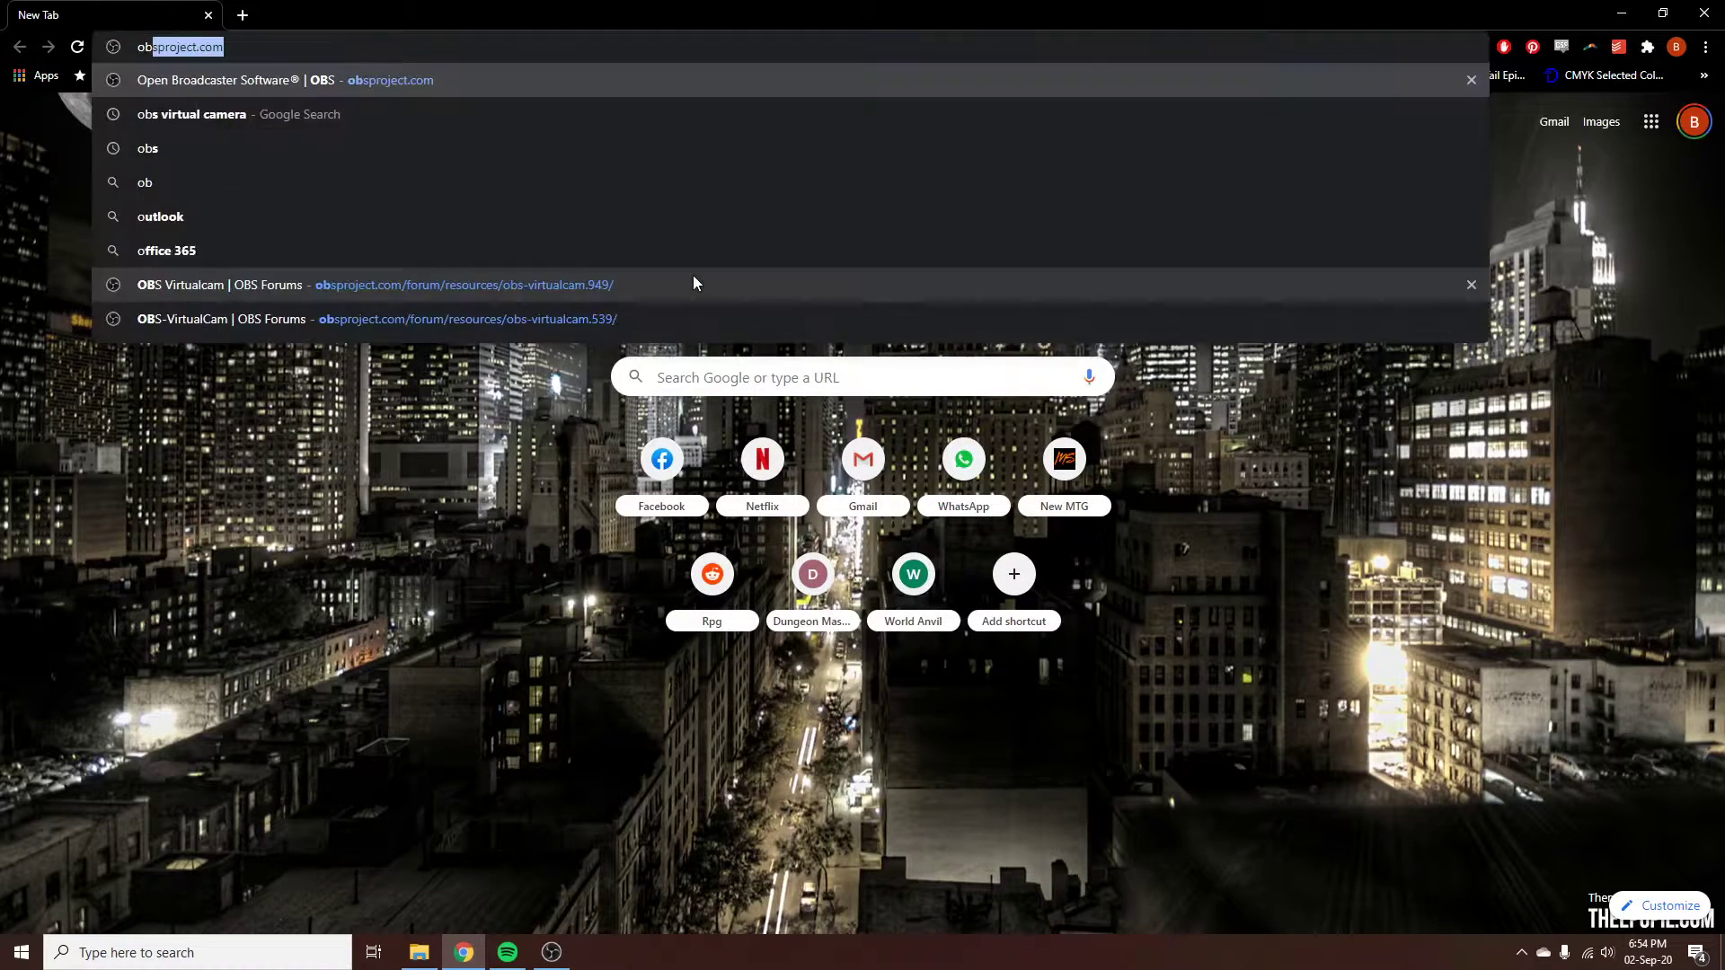
key("Right")
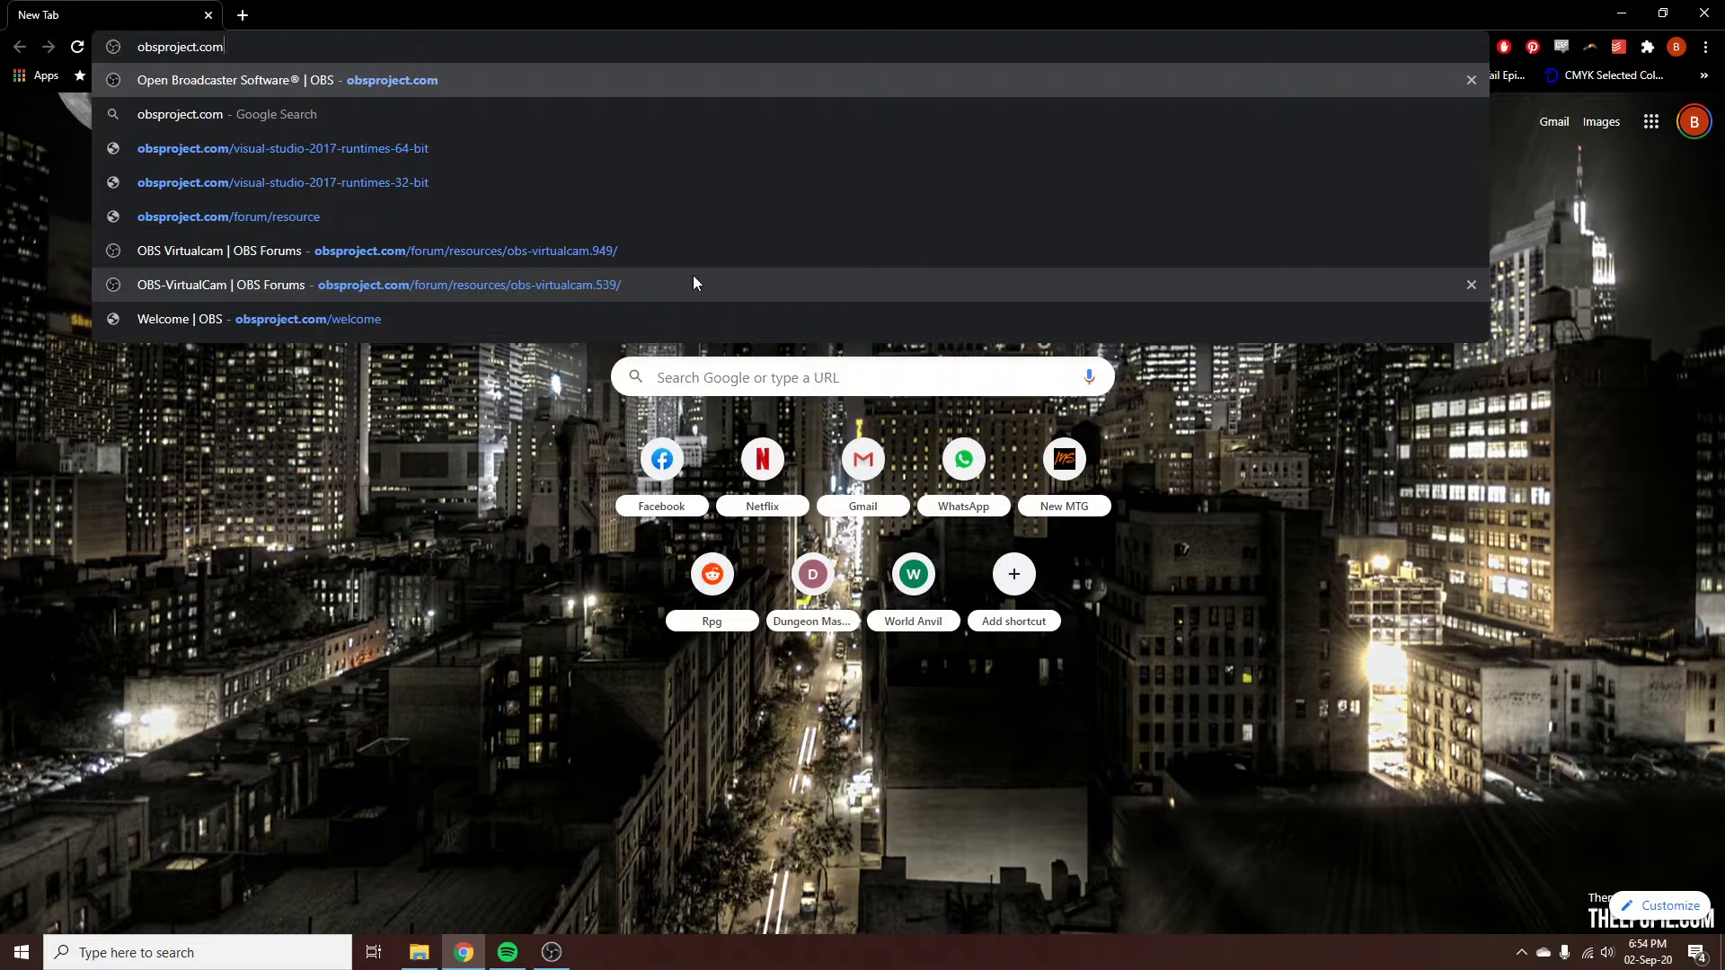
key("ctrl+a")
key("BackSpace")
Step: Search the web for "obs virtual camera" and open the OBS-VirtualCam page on OBS Forums
type("obs c")
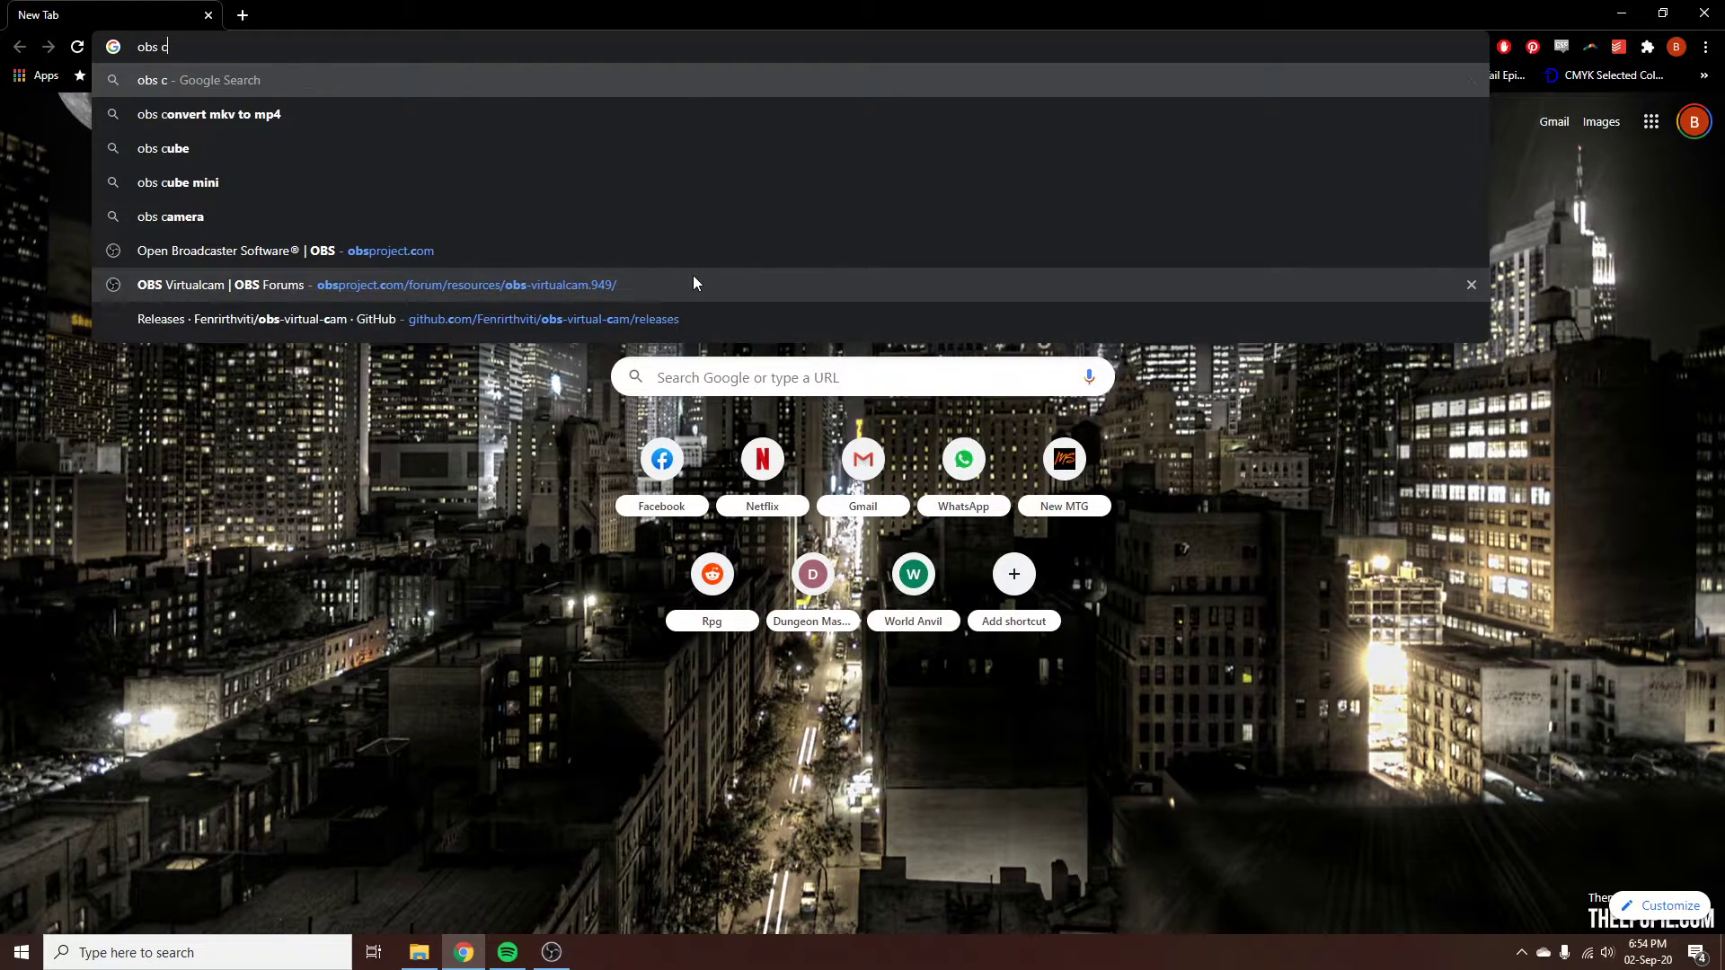
key("BackSpace")
type("virtual camera")
key("Return")
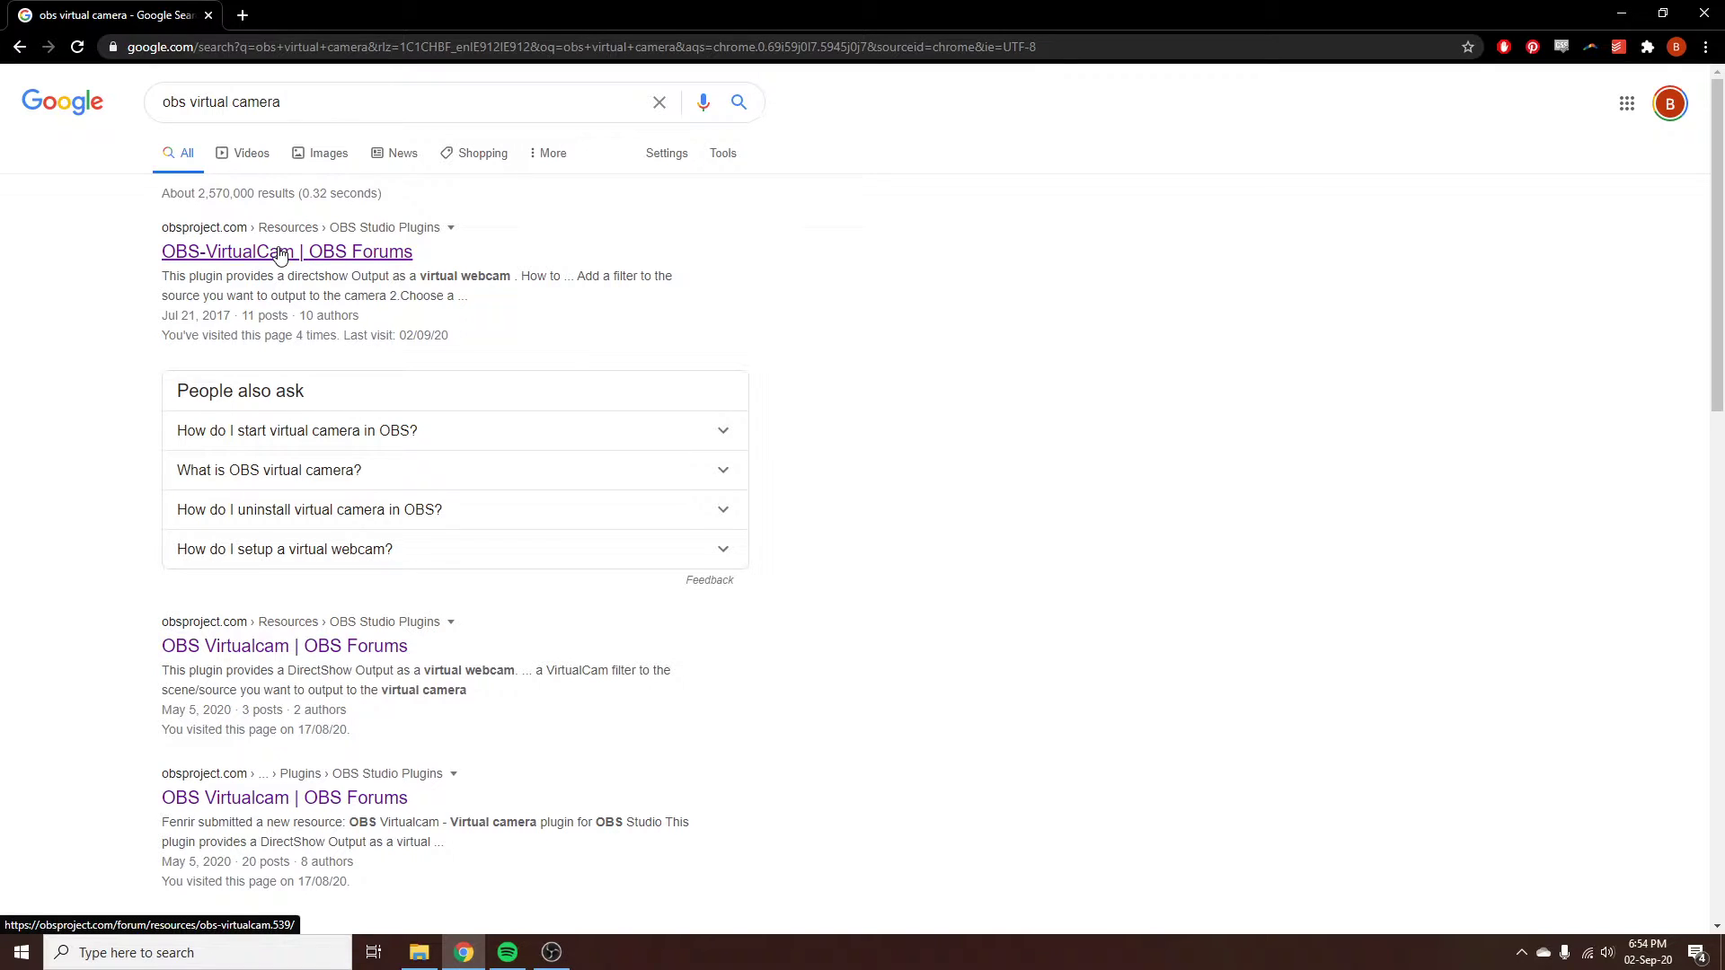
left_click(236, 252)
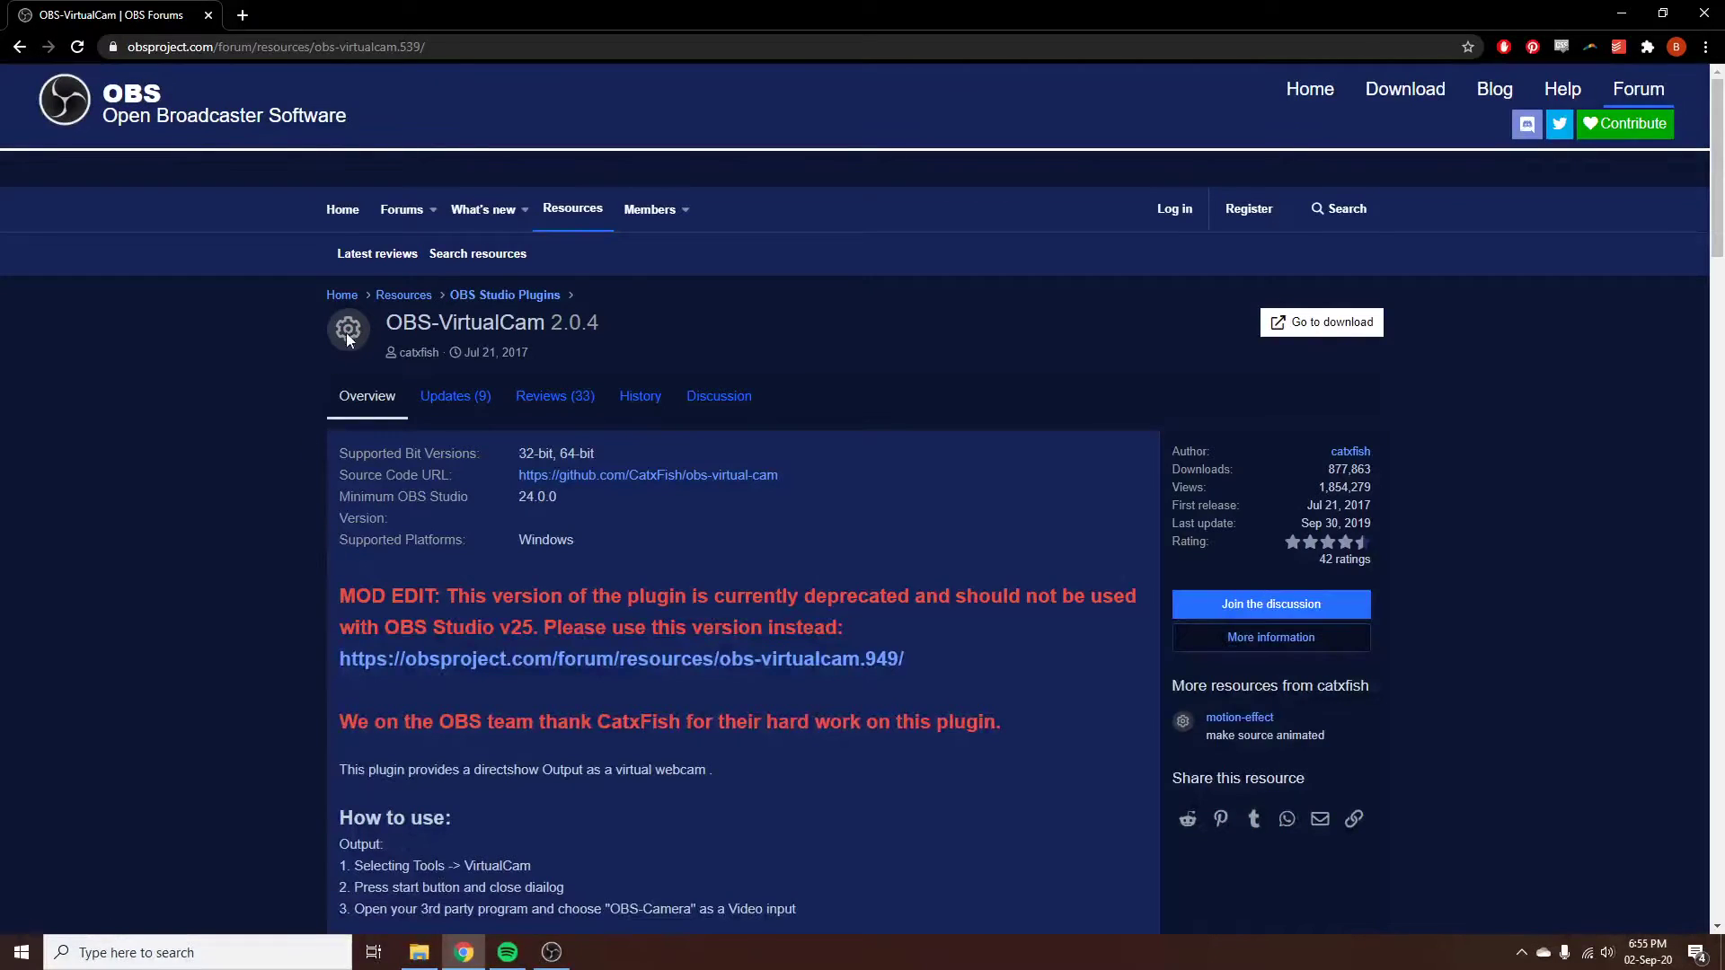
Step: Read the plugin's version number and moderator note, and follow the link to the recommended OBS Virtualcam version
left_click_drag(606, 322, 545, 322)
left_click(644, 333)
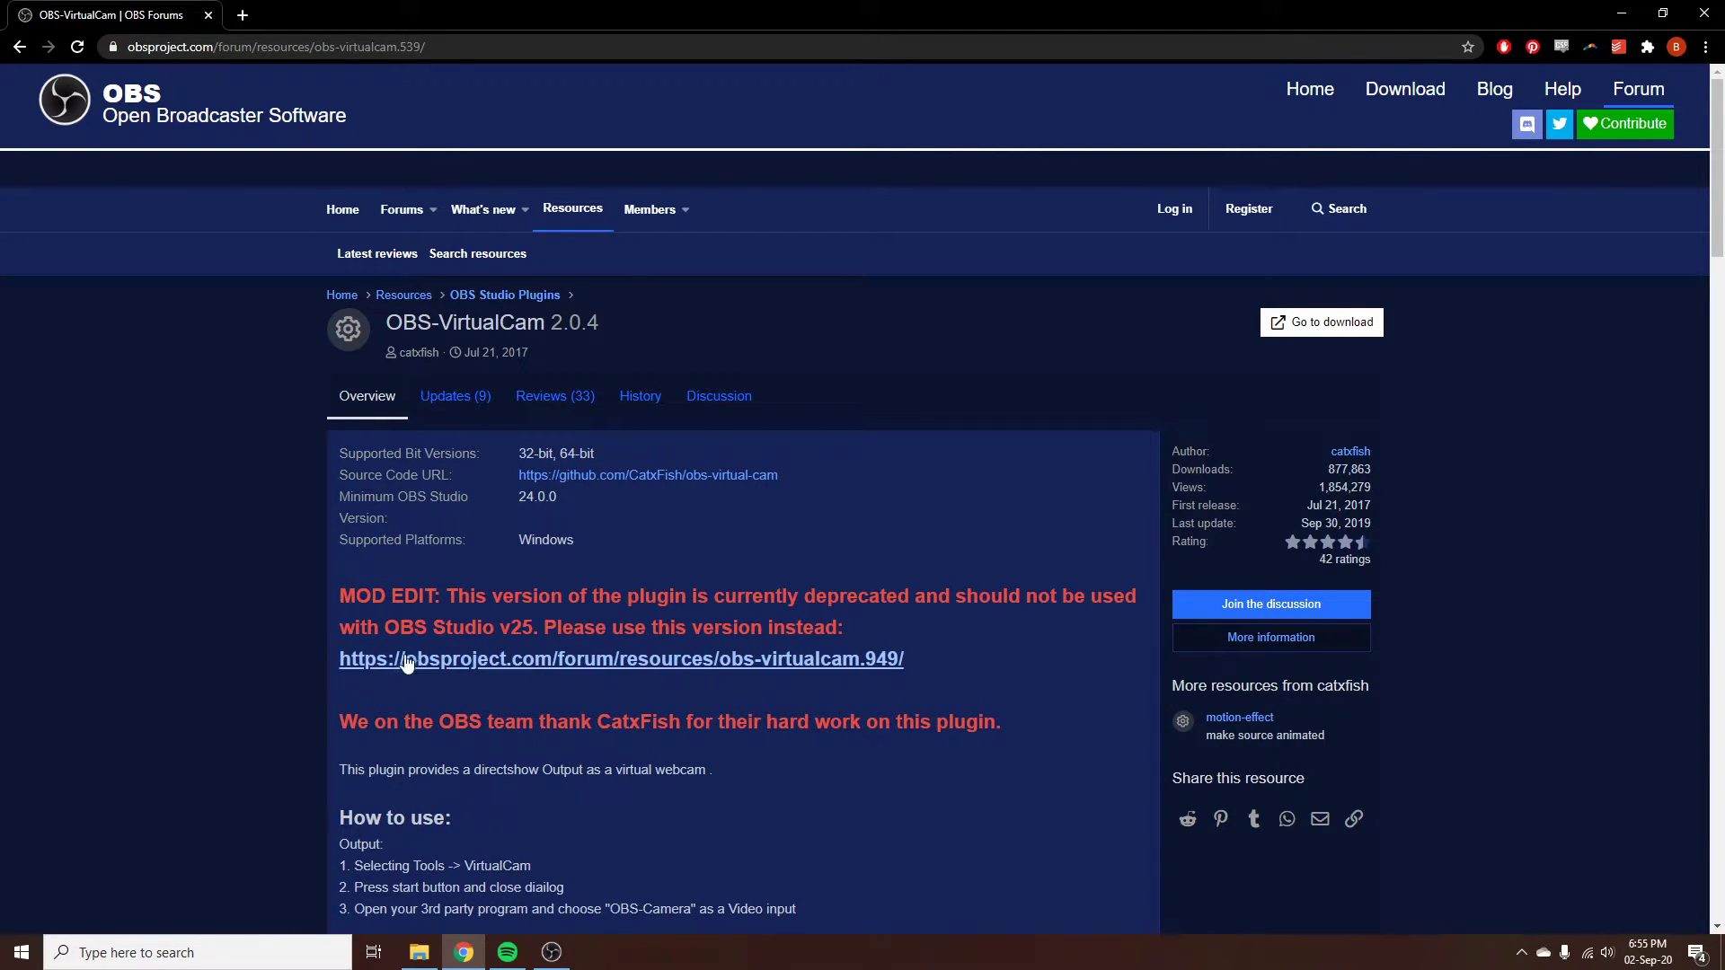
left_click_drag(638, 595, 941, 598)
left_click(852, 647)
left_click(683, 659)
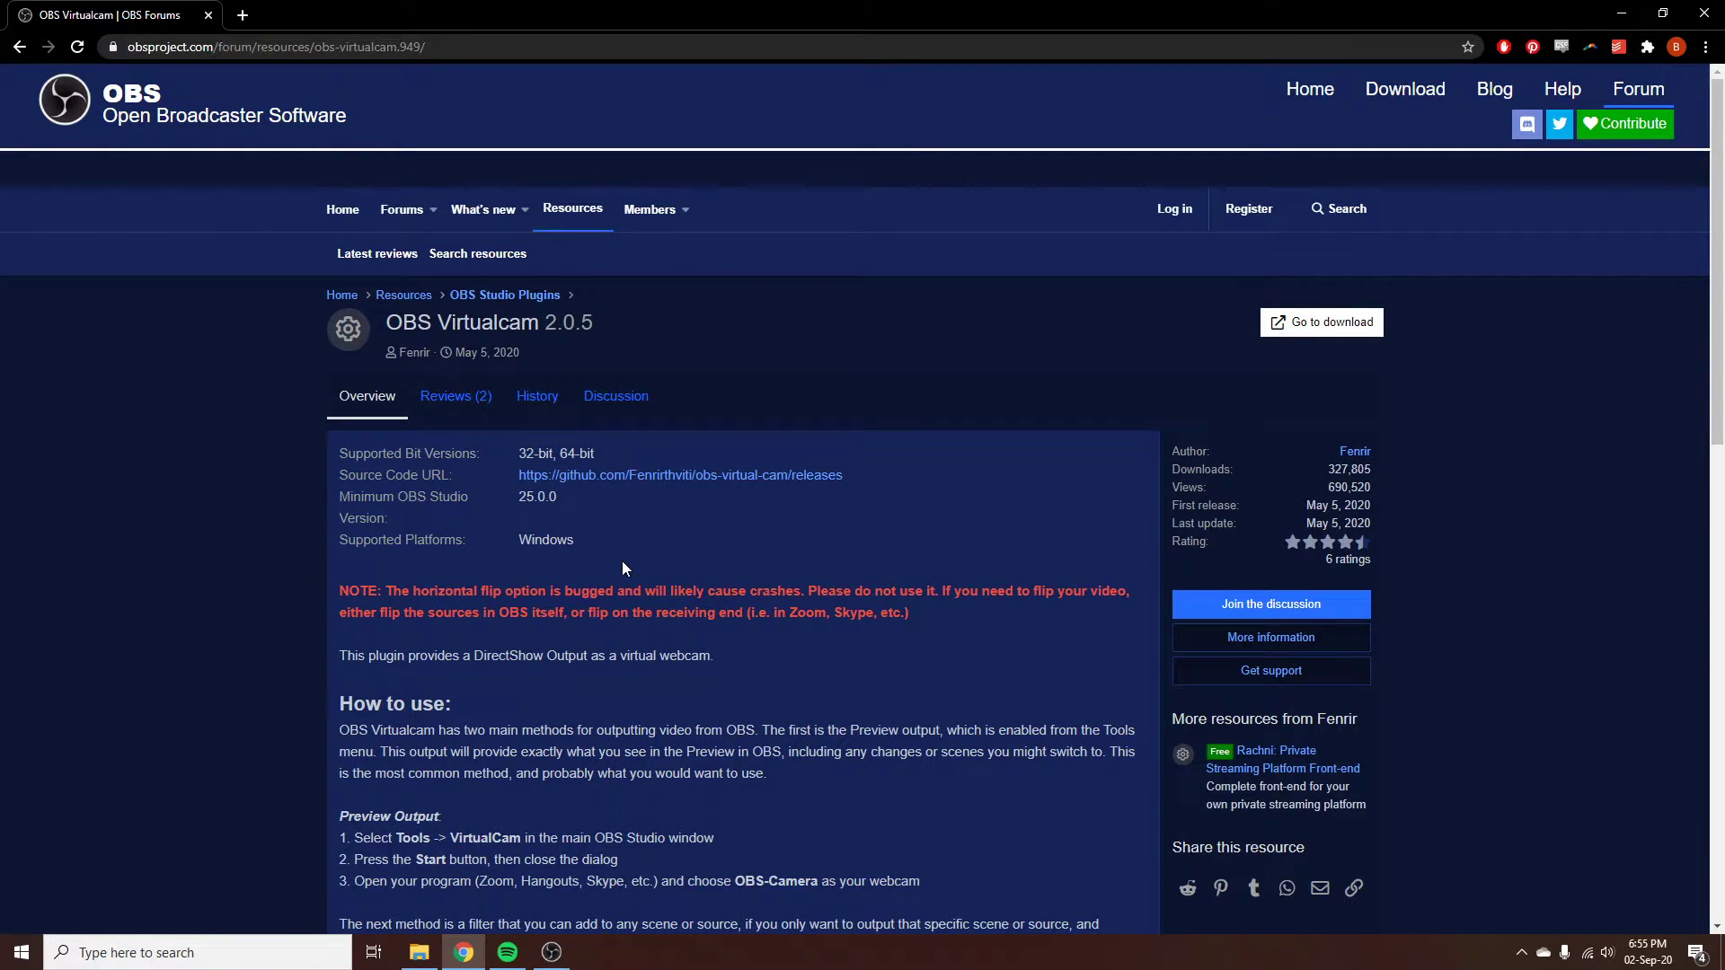
Step: Review the plugin instructions, view the obs-virtualcam 2.0.5 installer on the linked GitHub releases page, and close the browser
scroll(381, 665, "down", 4)
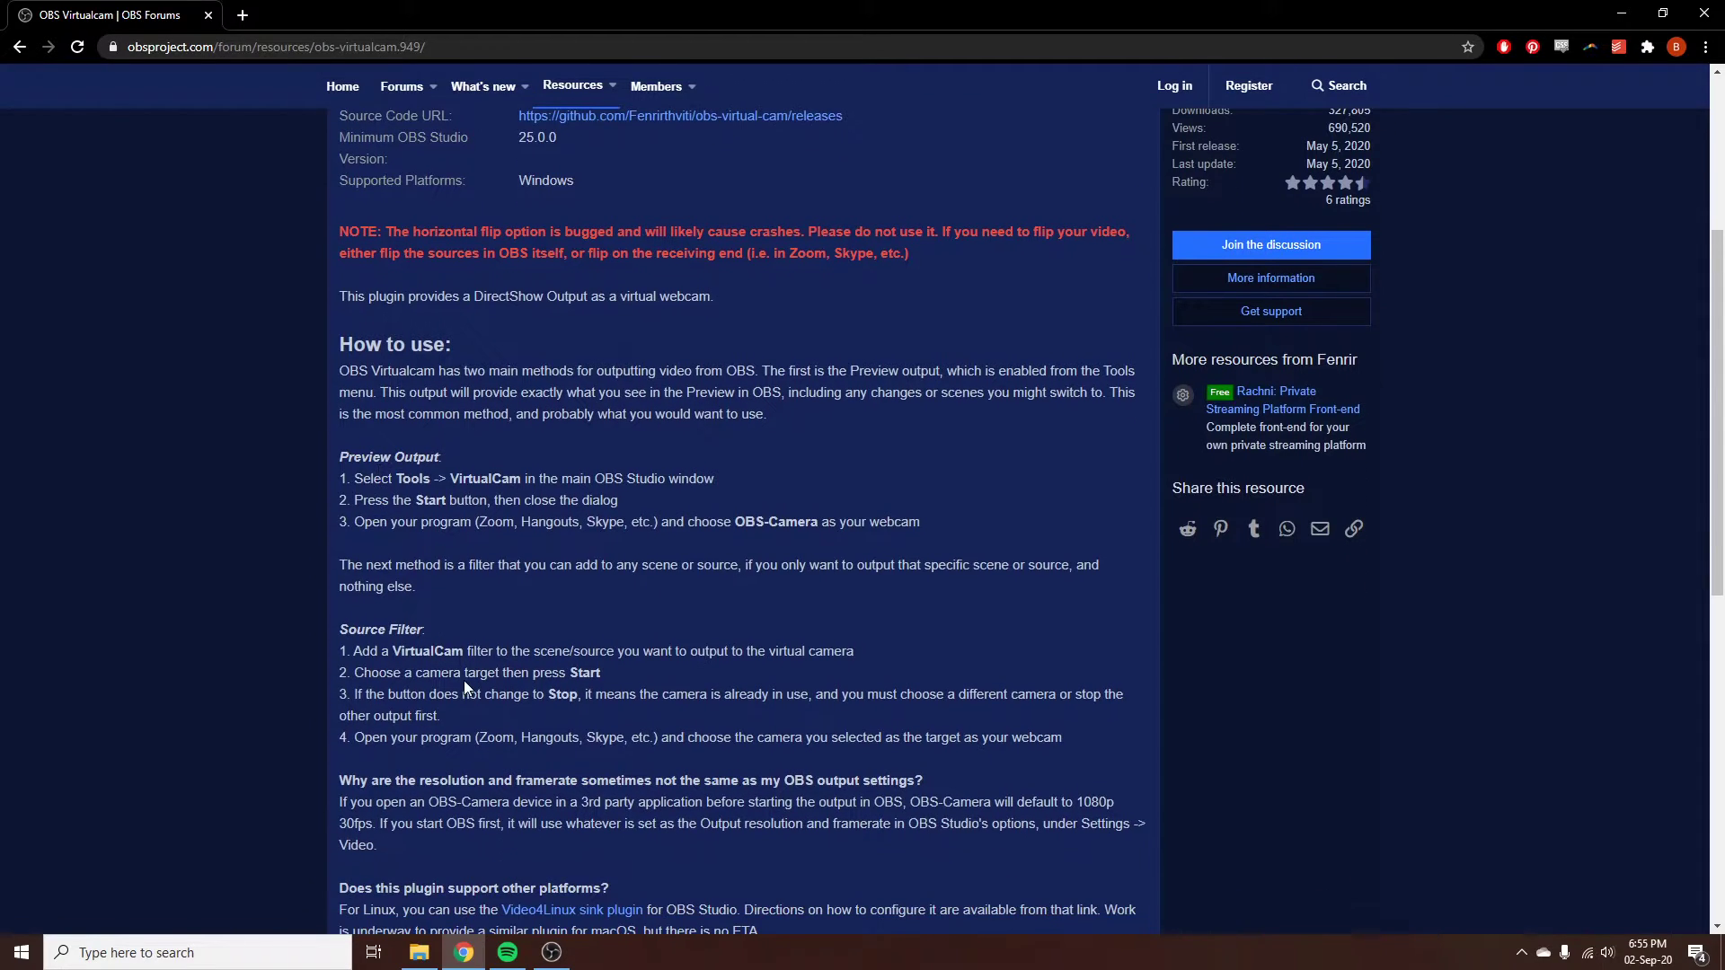
scroll(463, 681, "up", 3)
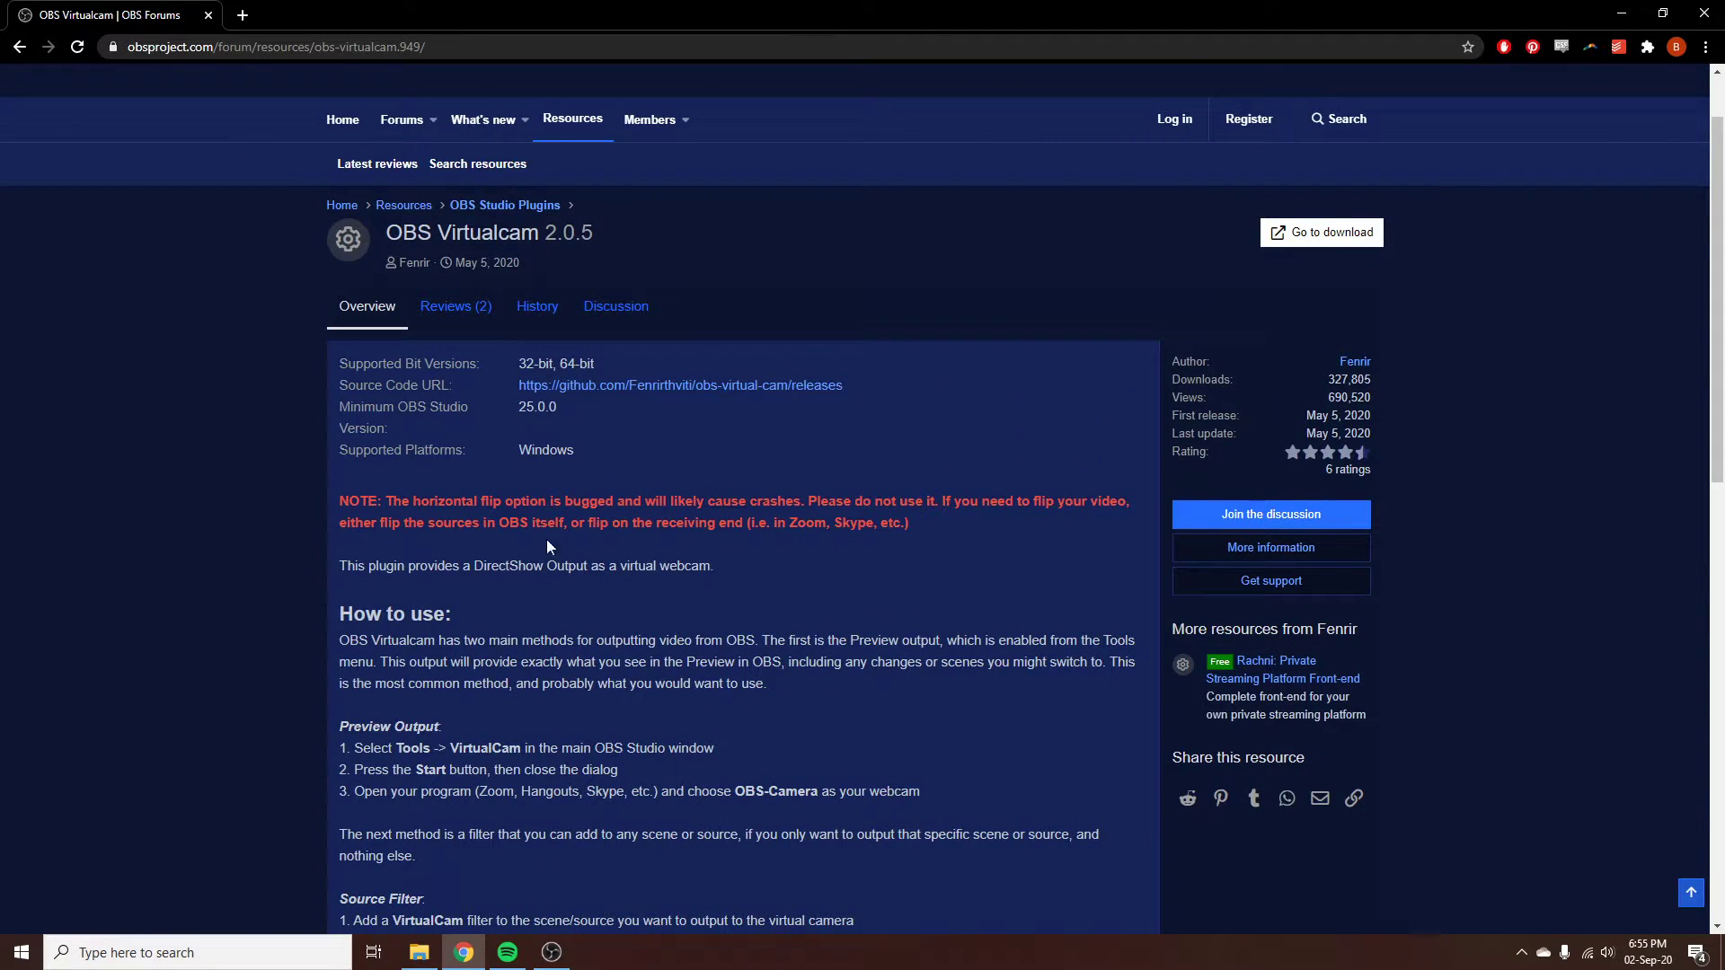
left_click(615, 387)
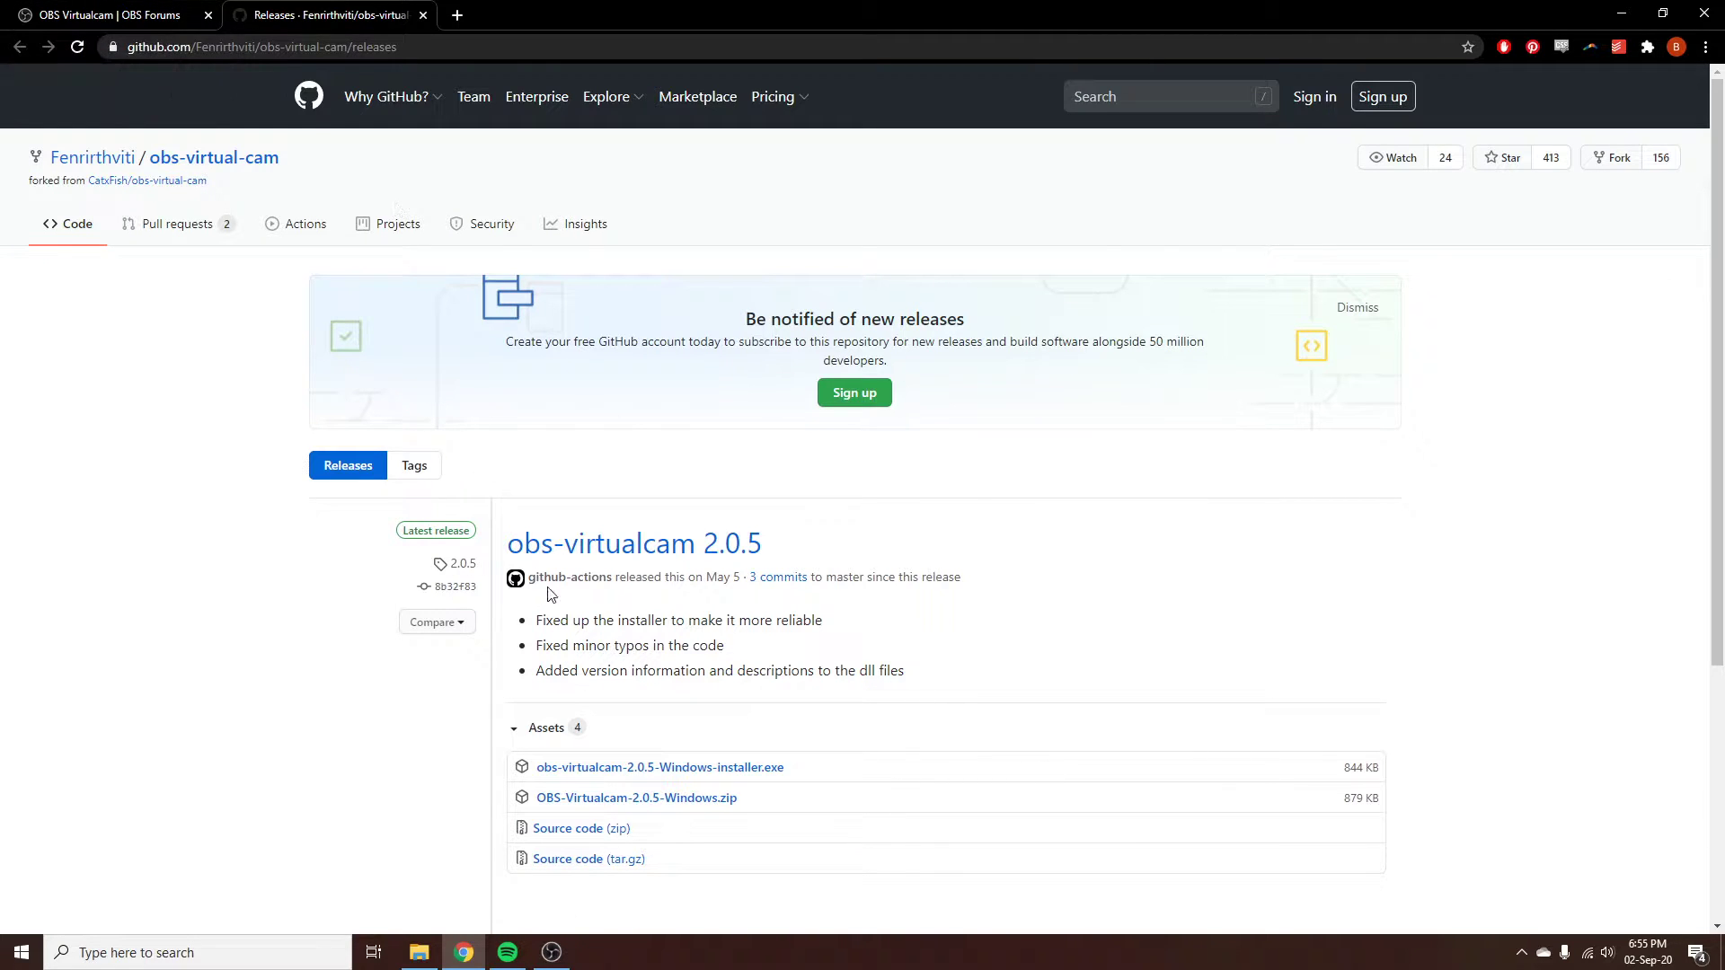
scroll(550, 588, "down", 2)
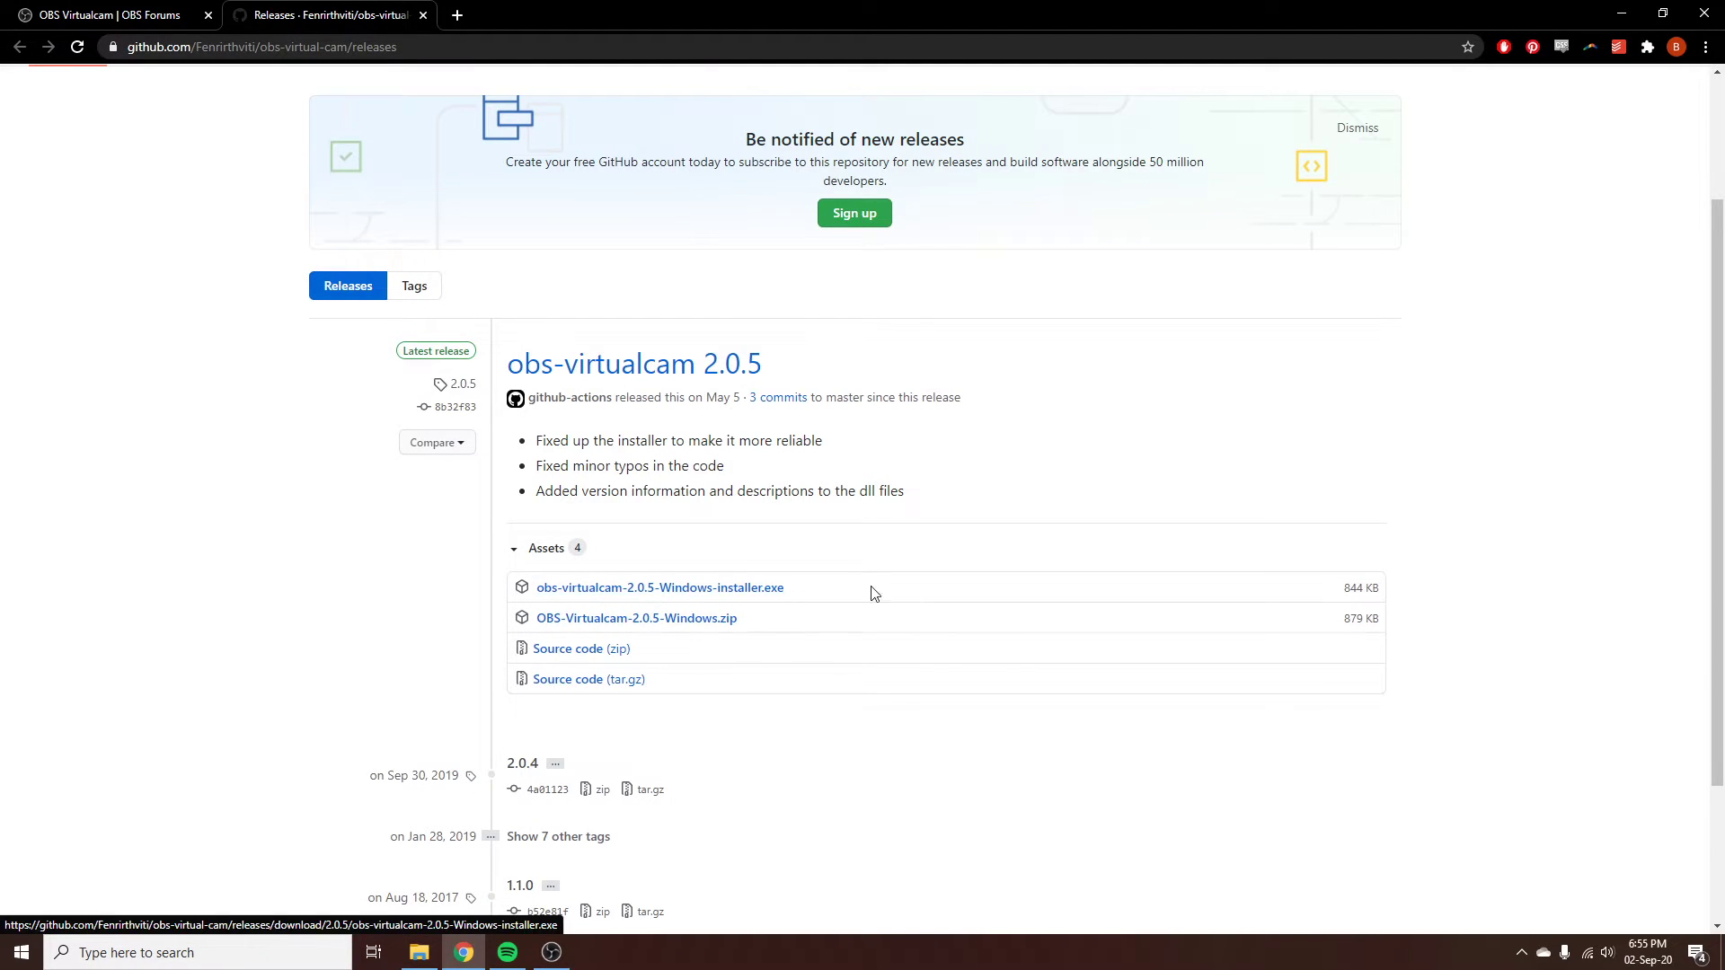
left_click(423, 15)
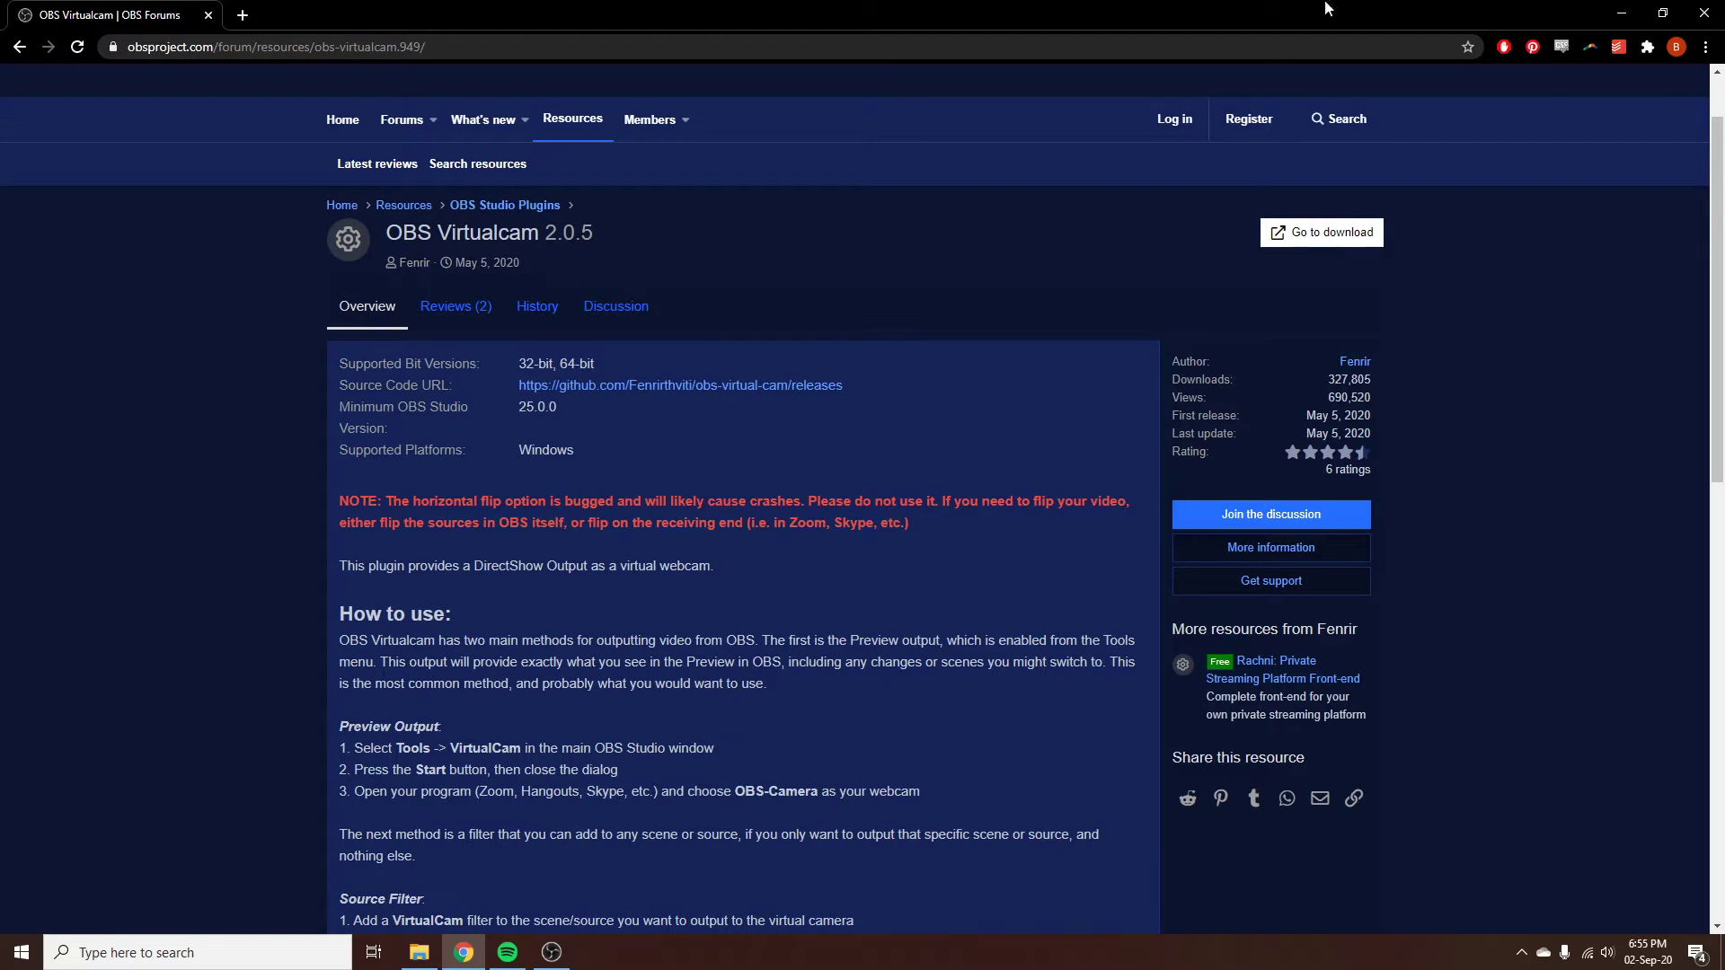
left_click(1705, 13)
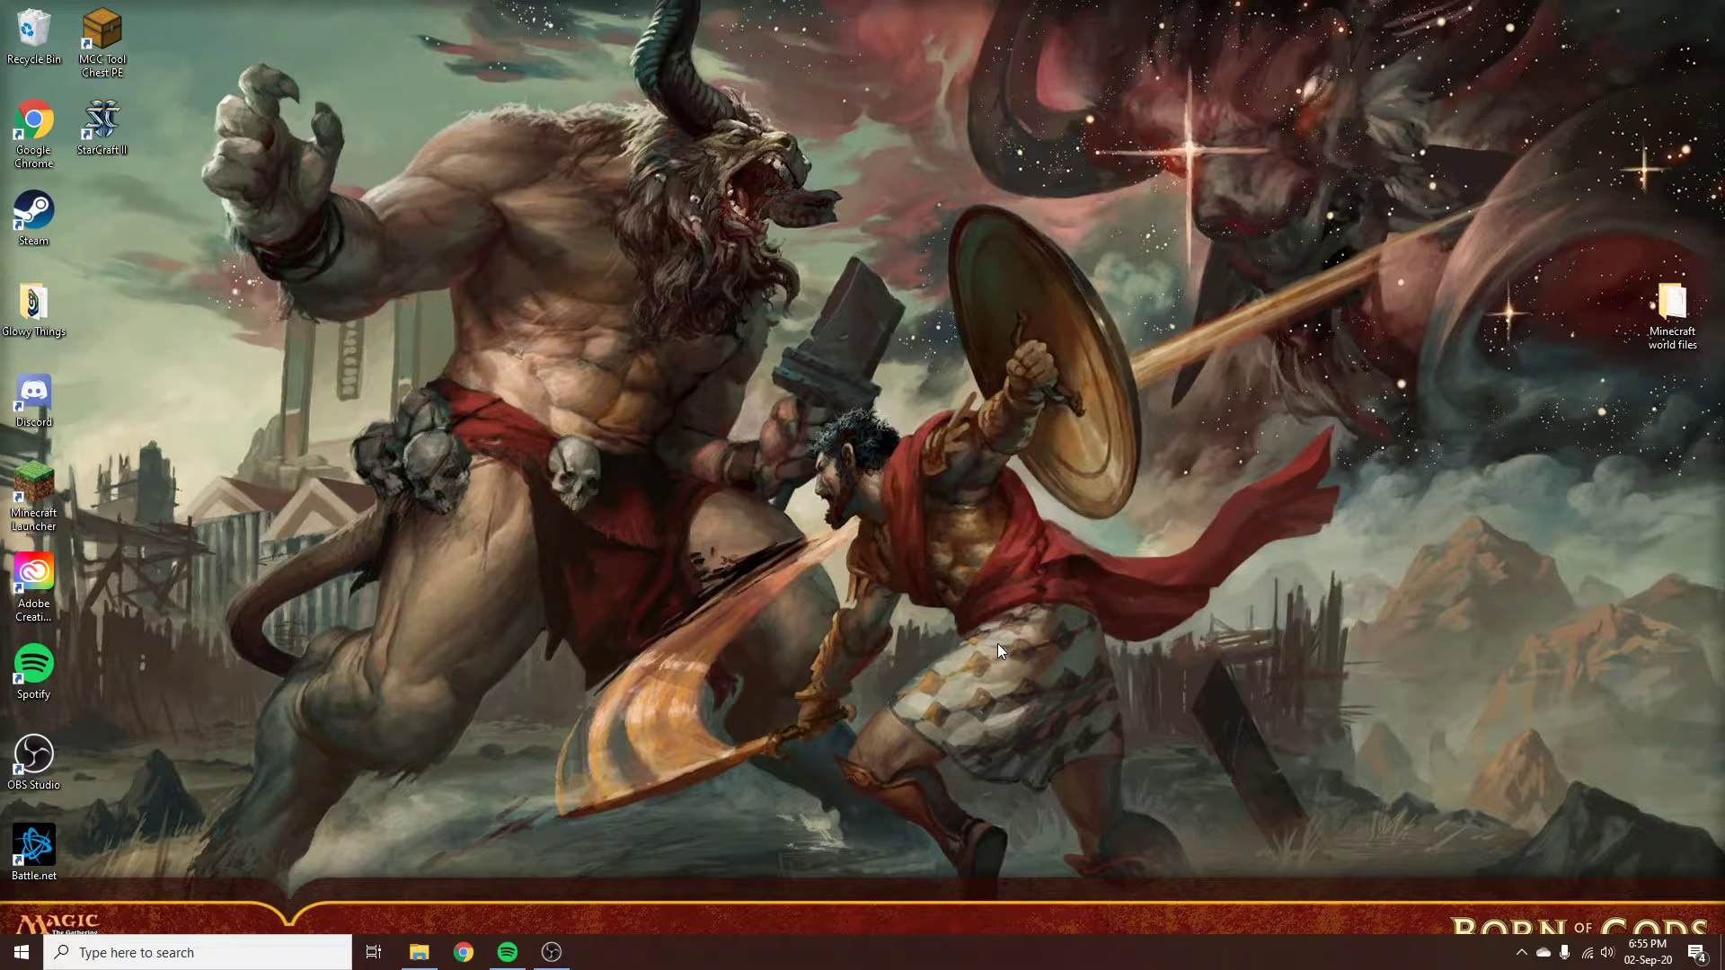
Step: Bring OBS Studio back up, start the VirtualCam output with OBS-Camera as target, and close the VirtualCam dialog
mouse_move(551, 952)
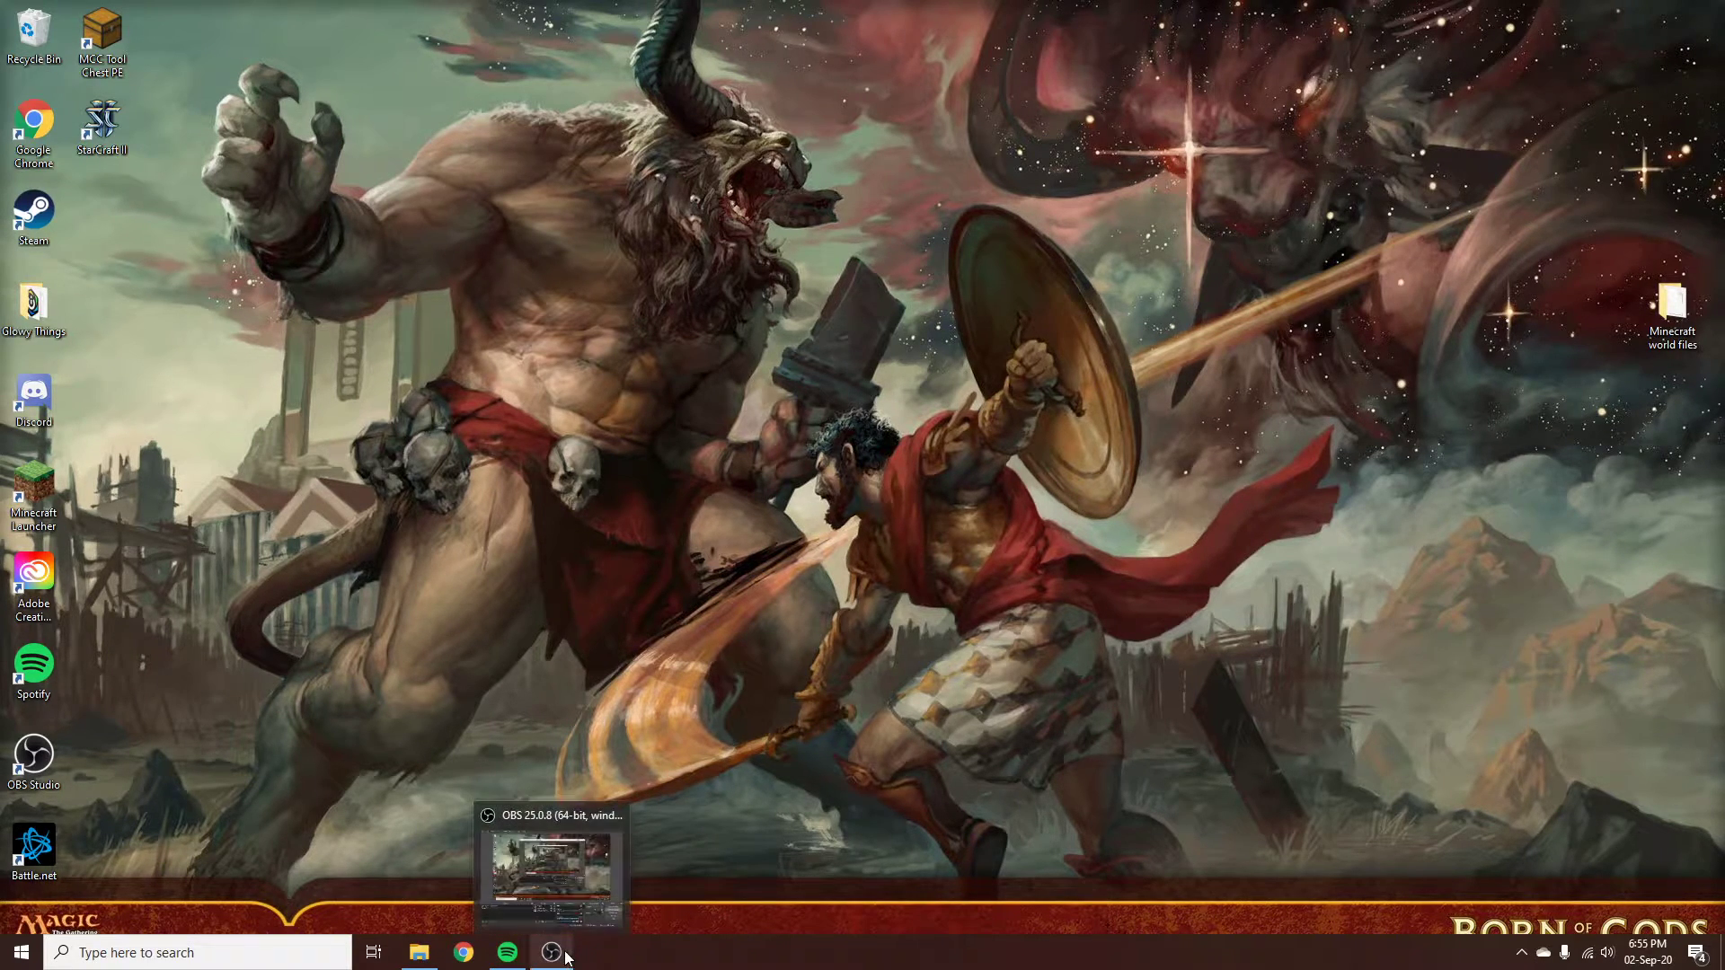
left_click(554, 901)
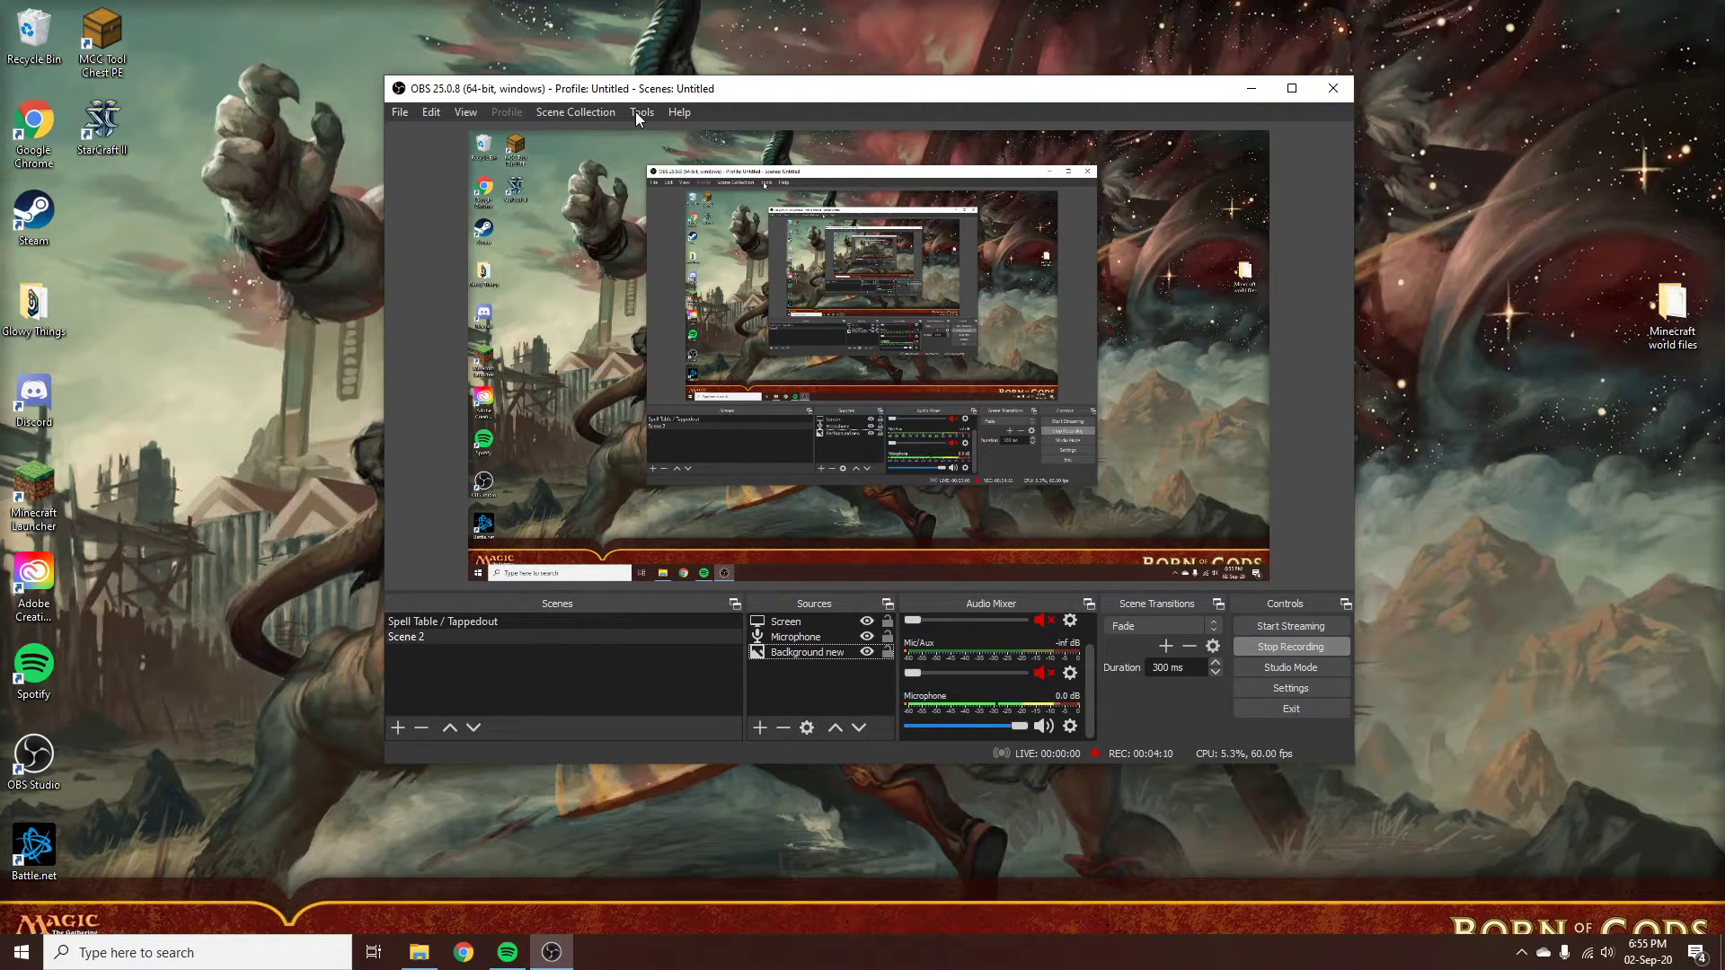
left_click_drag(603, 88, 649, 87)
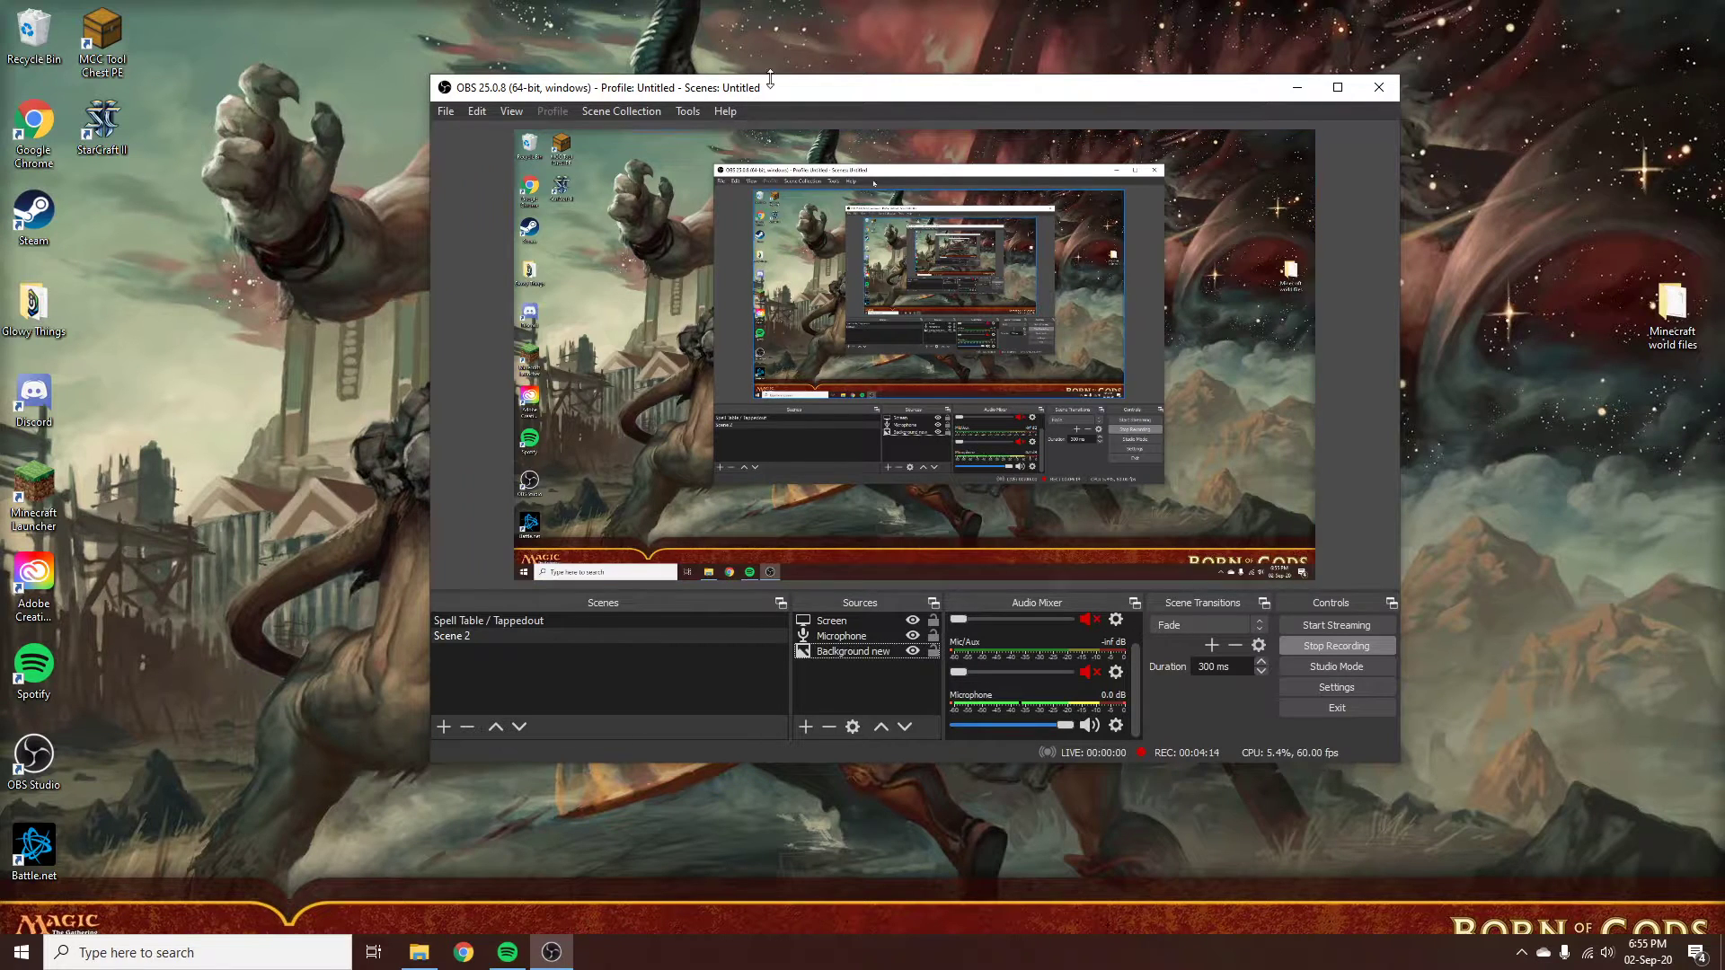
left_click(688, 111)
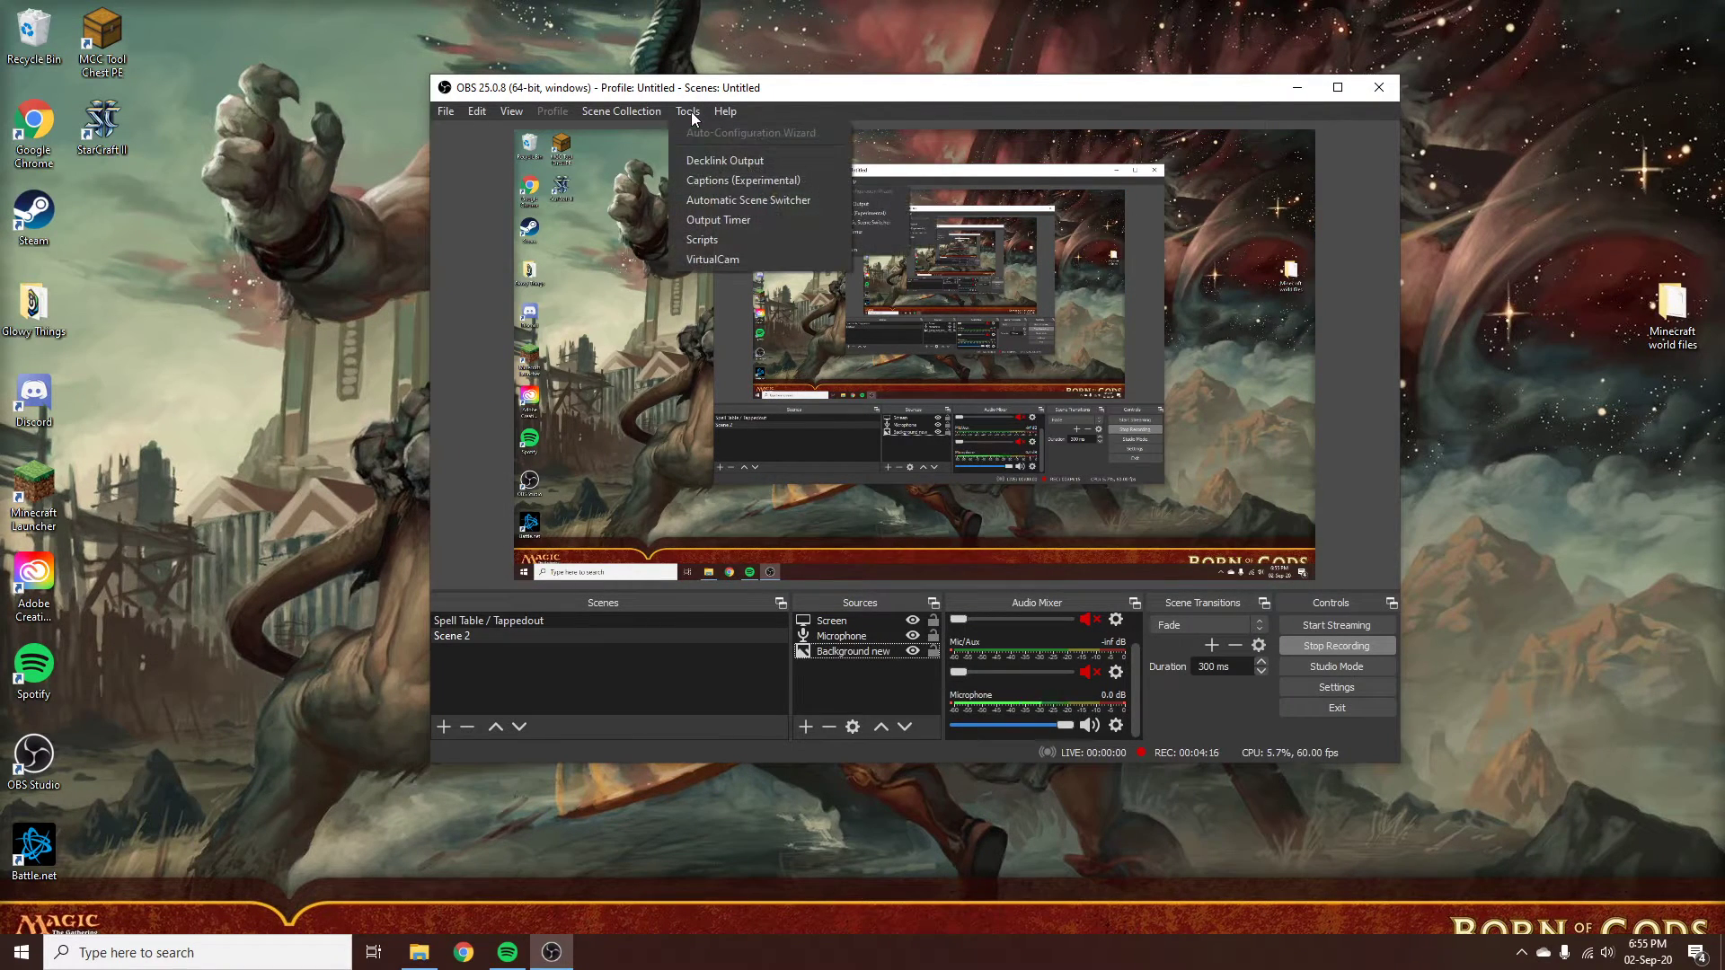
left_click(724, 259)
left_click_drag(300, 107, 508, 97)
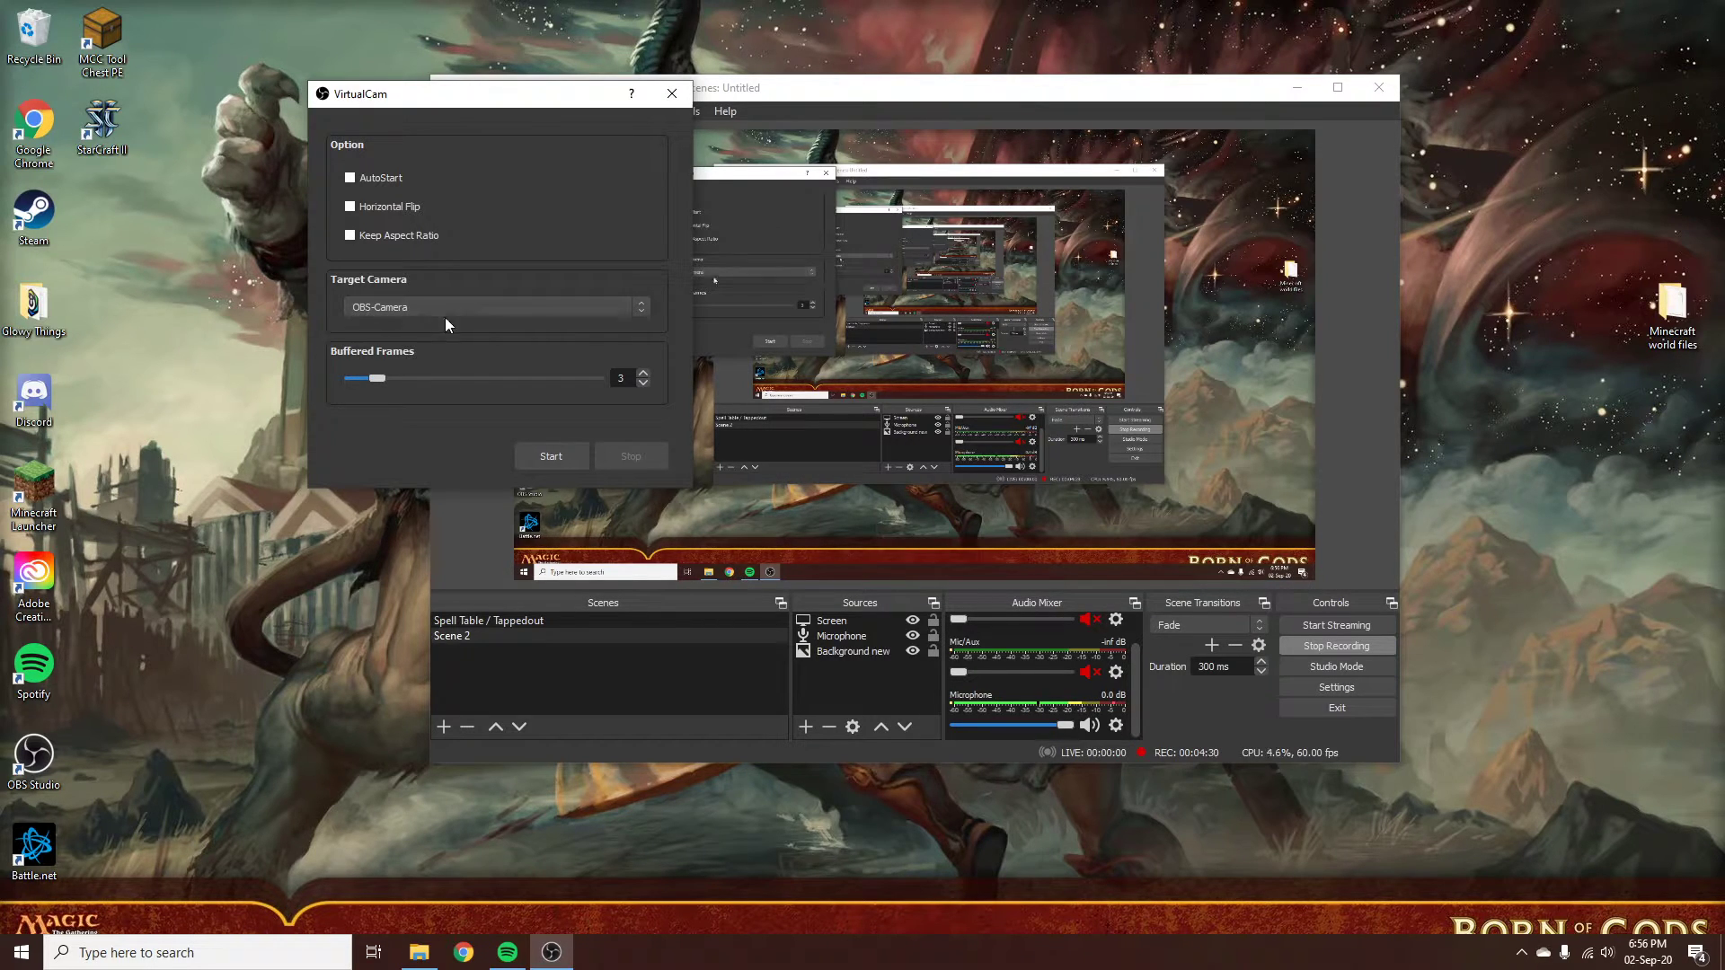
left_click(546, 460)
left_click(672, 93)
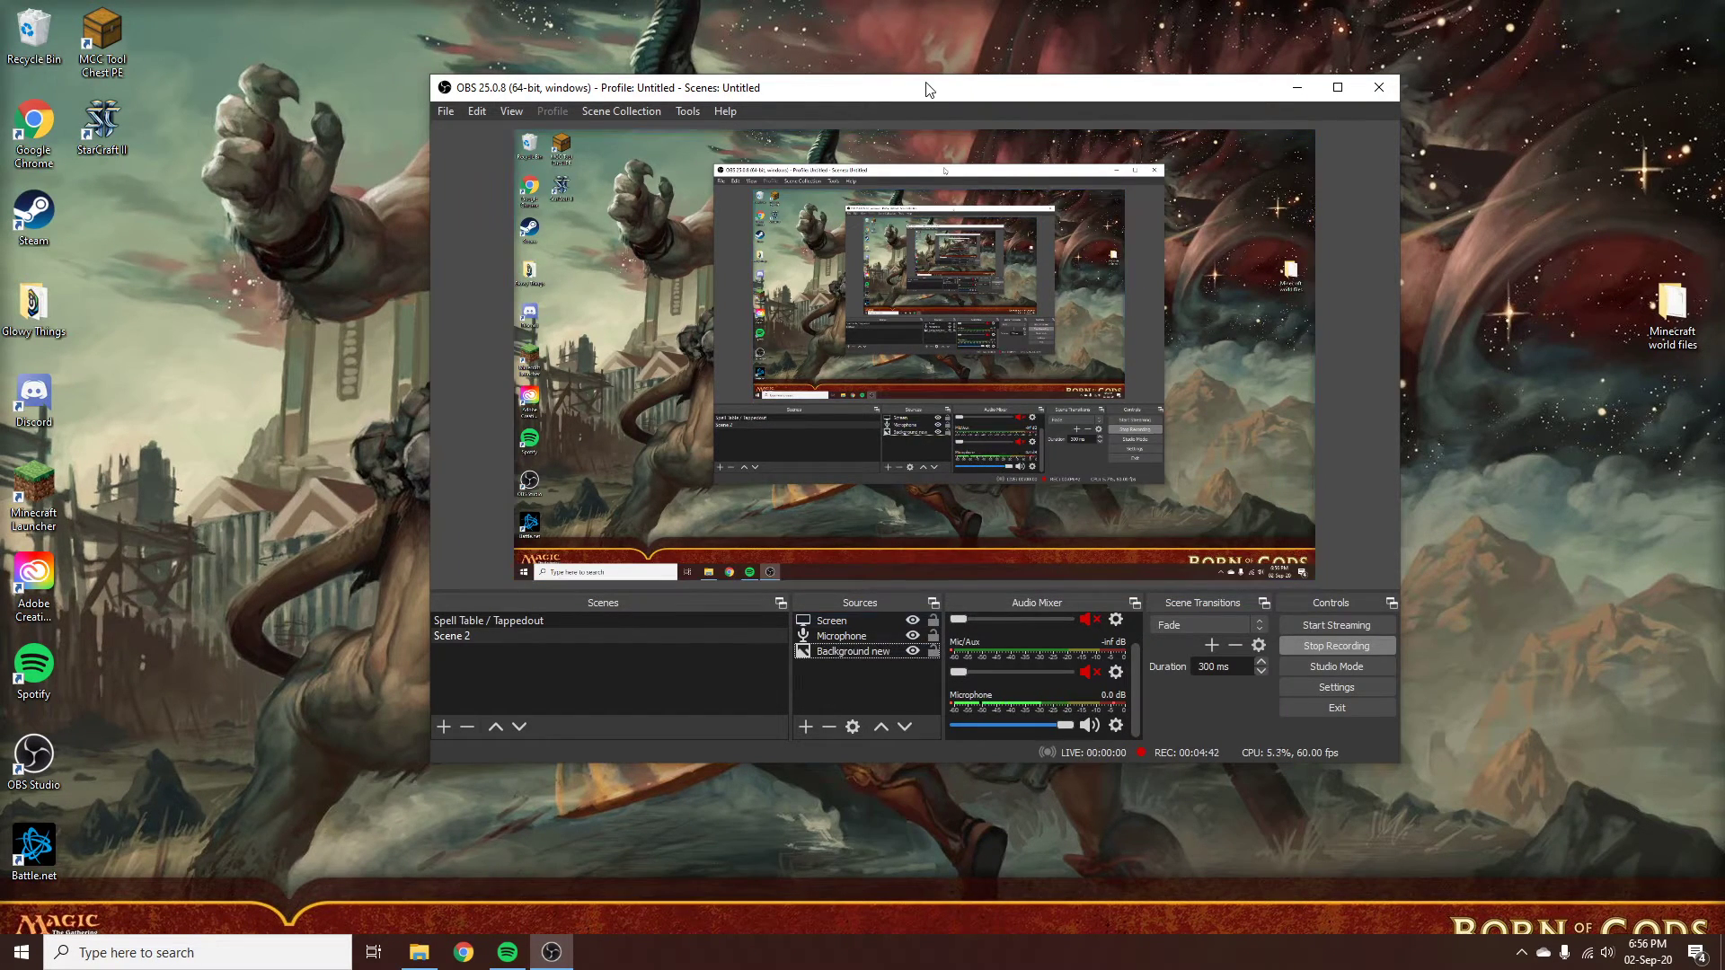
Step: Switch to Chrome, load tappedout.net/mtg-decks/omnath-go-vroom/, and open the deck's playtest page
left_click(464, 953)
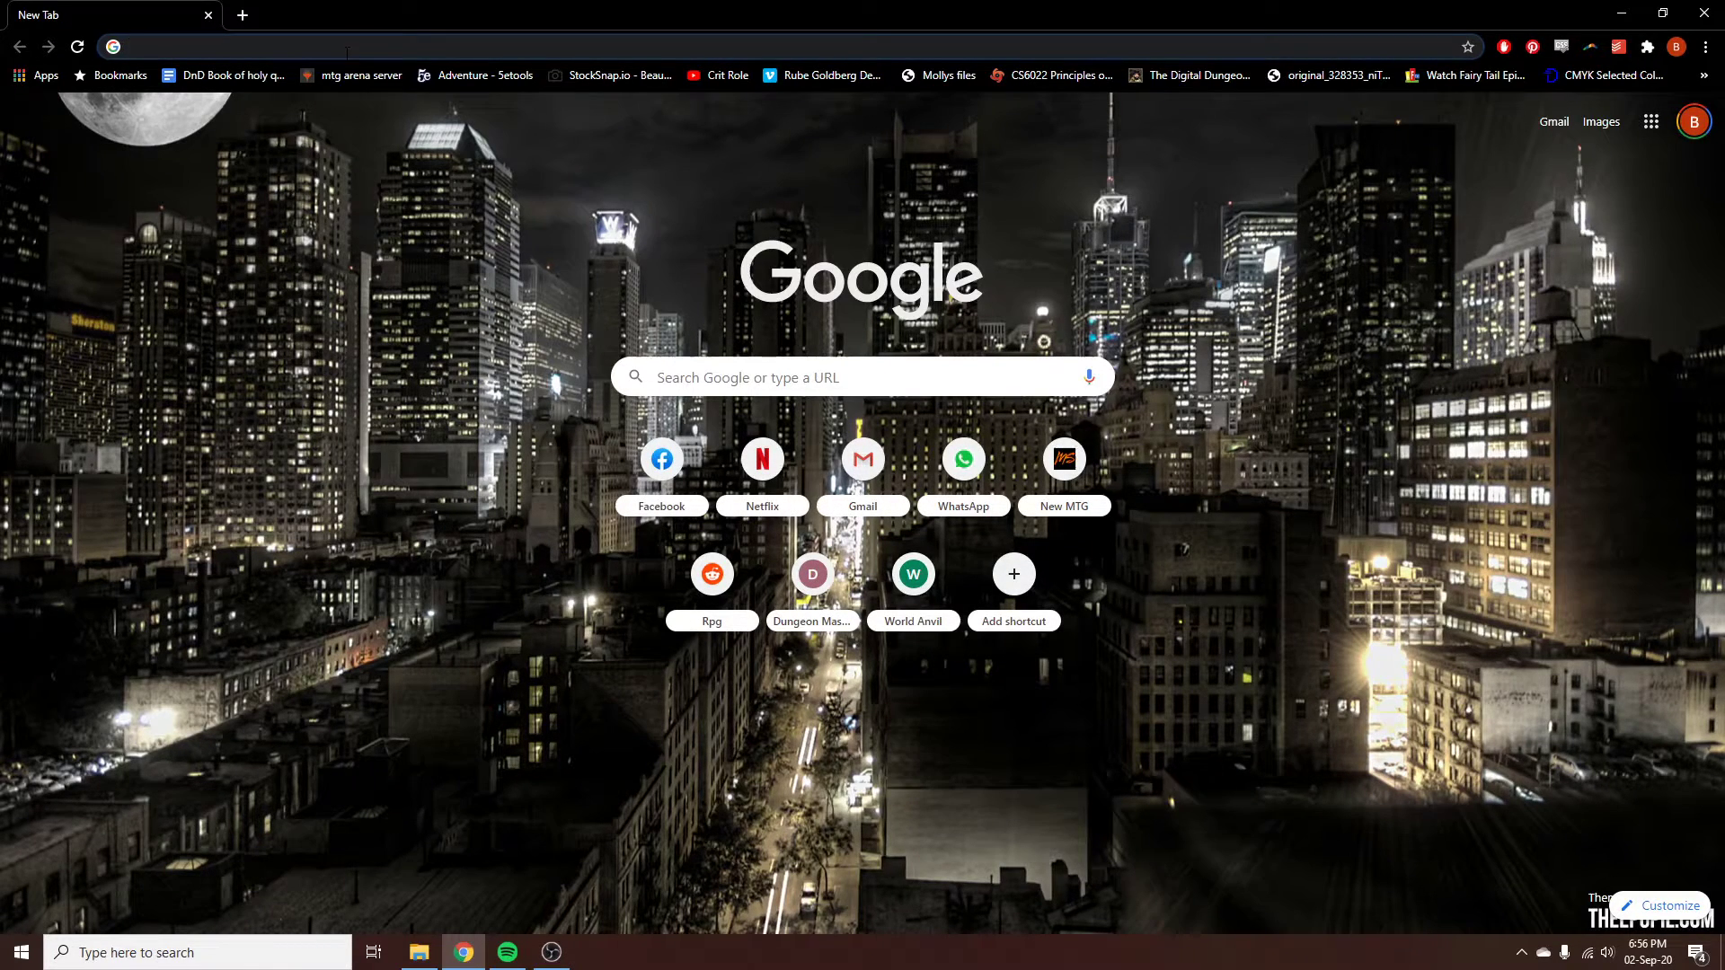
type("tappedout.net/mtg-decks/omnath-go-vroom/")
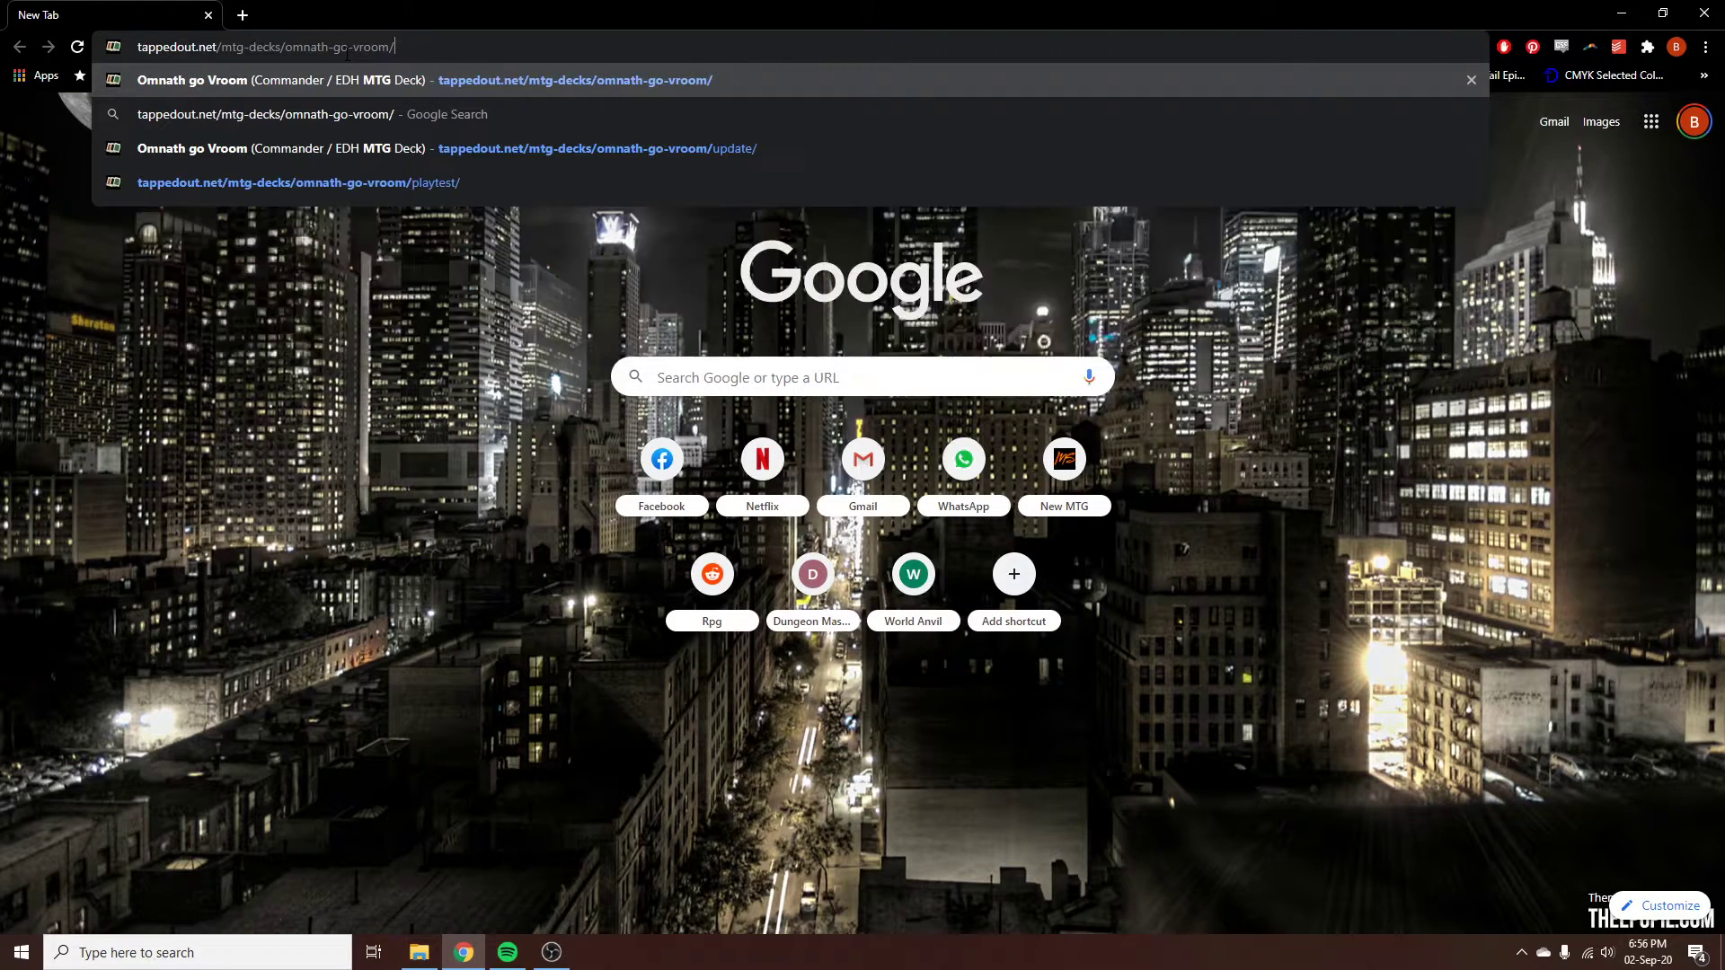
key("Return")
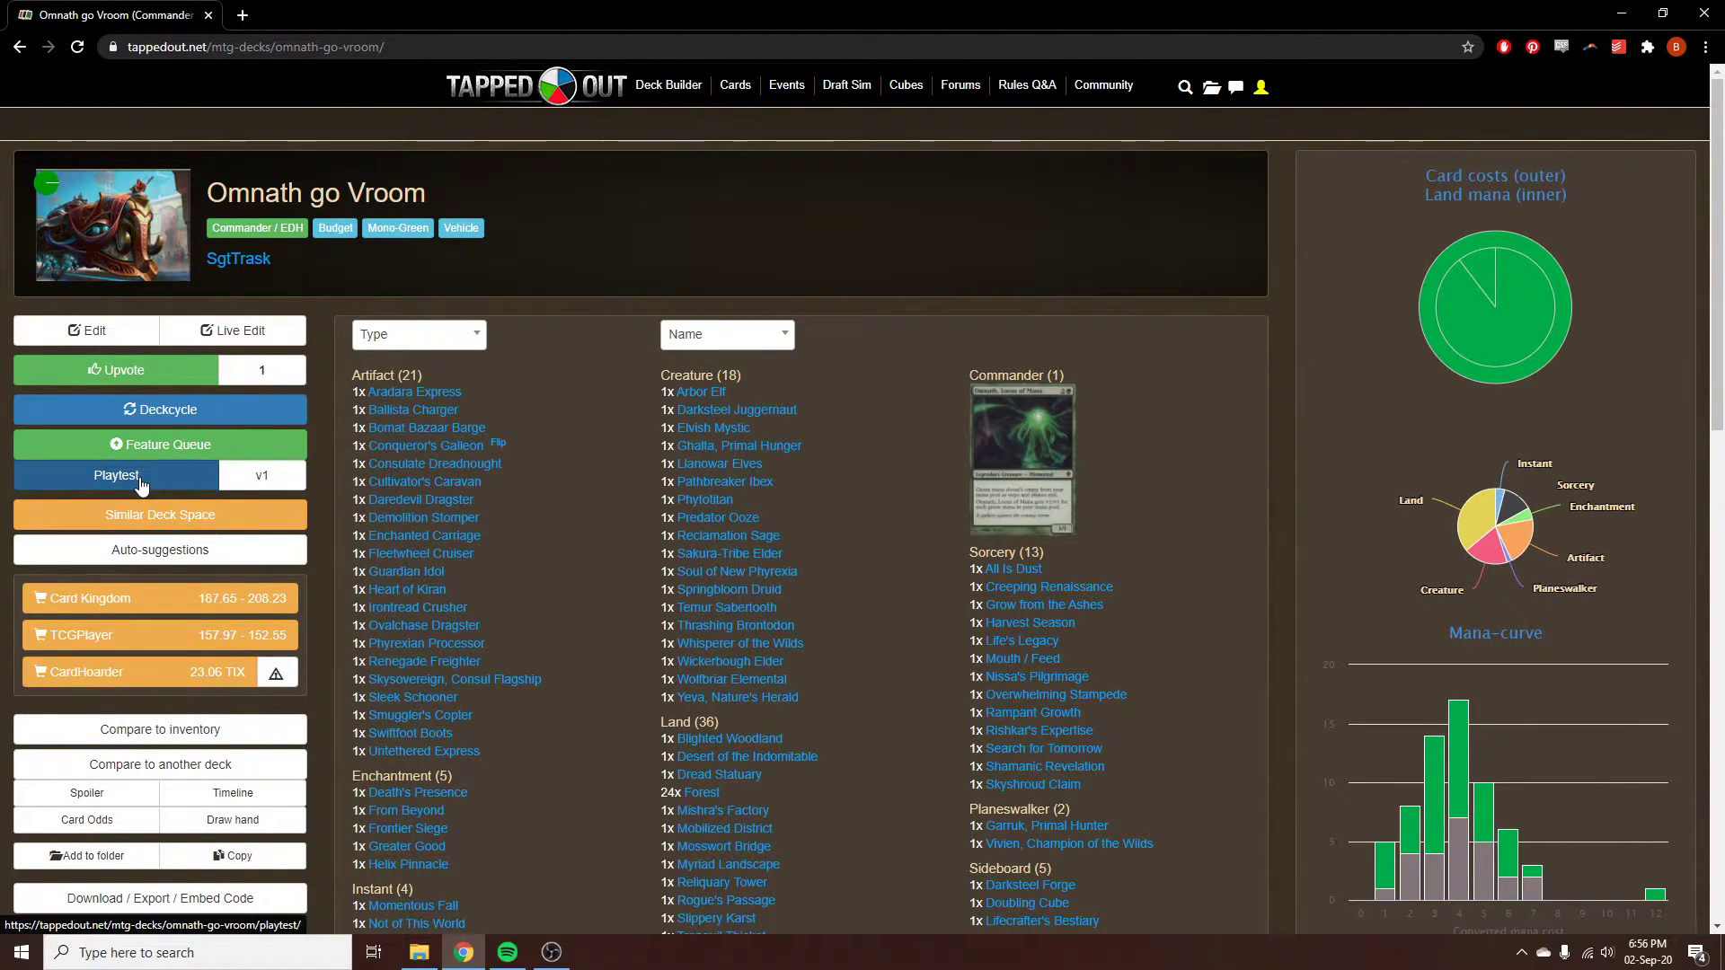
left_click(258, 481)
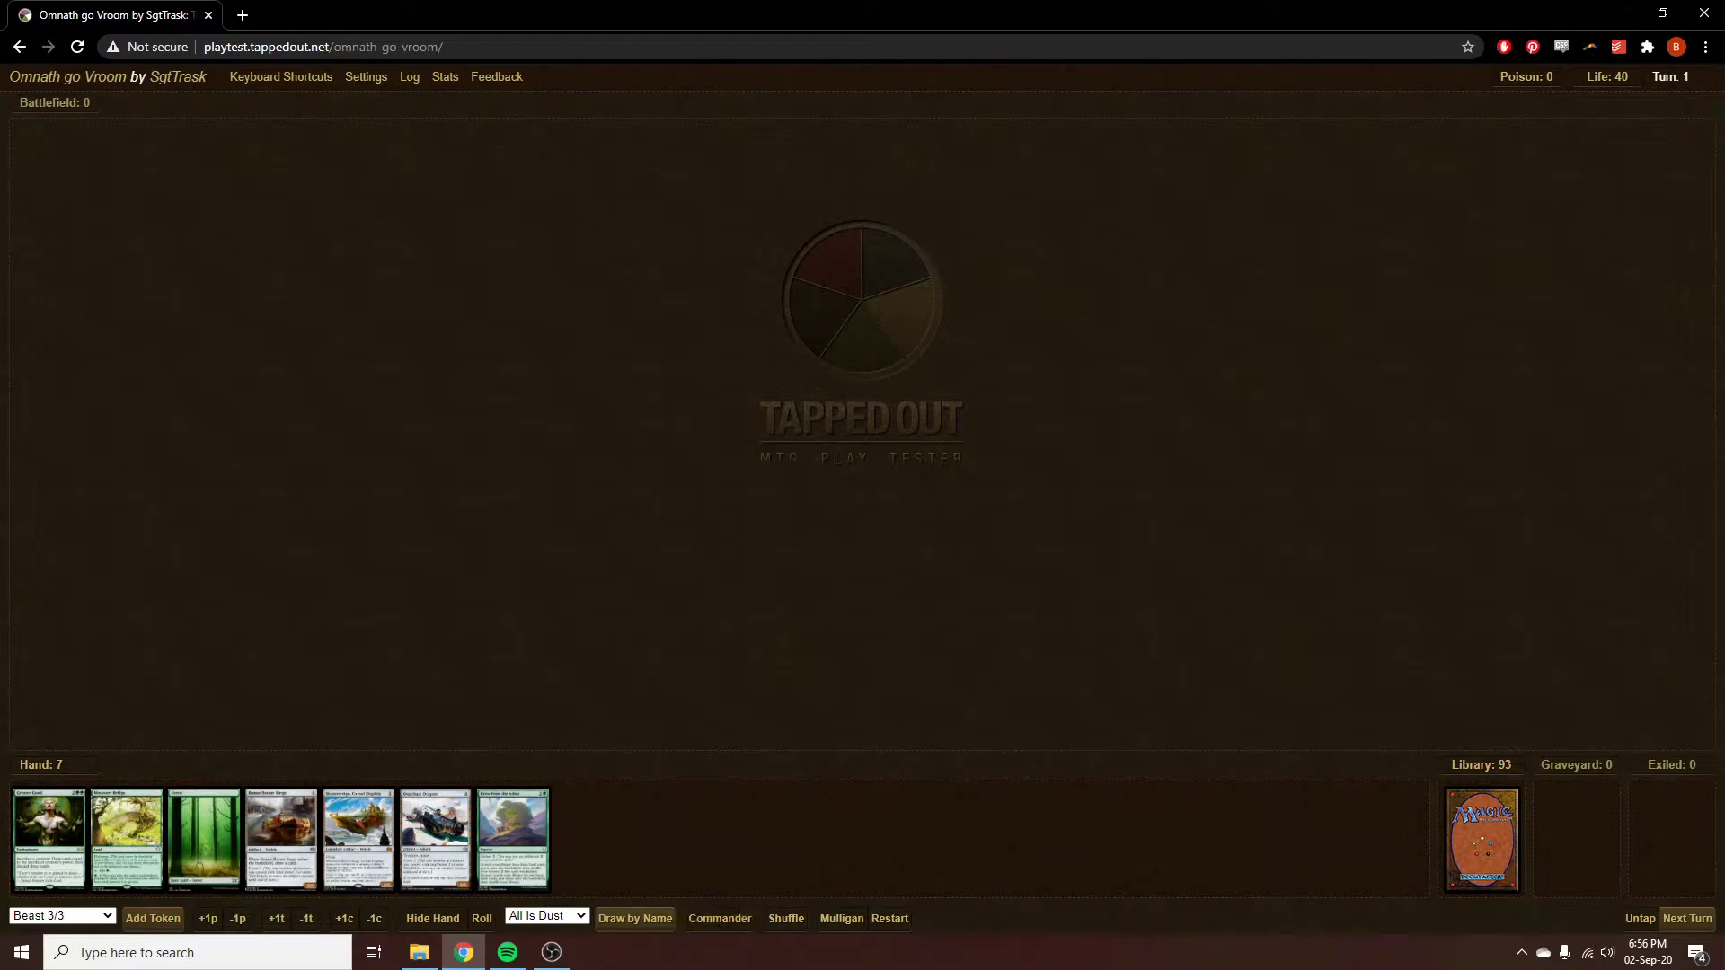
Step: Open the commander card, Omnath, Locus of Mana, in the playtester and move it to exile
left_click(710, 922)
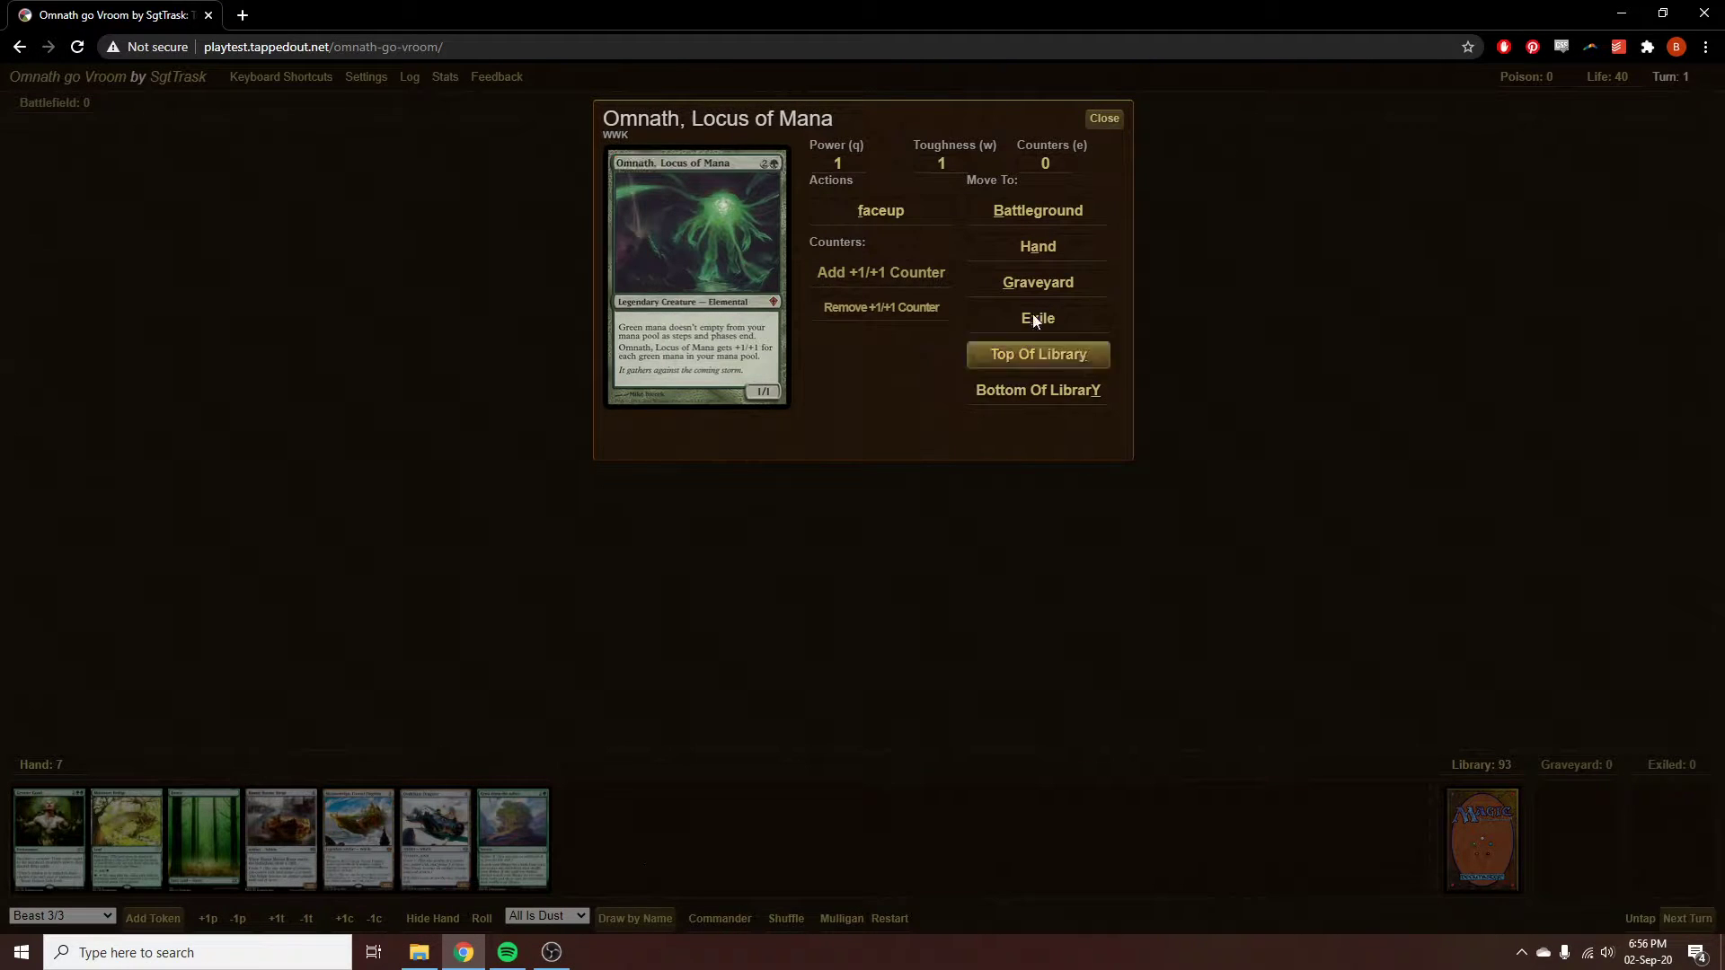
left_click(1117, 118)
left_click(701, 919)
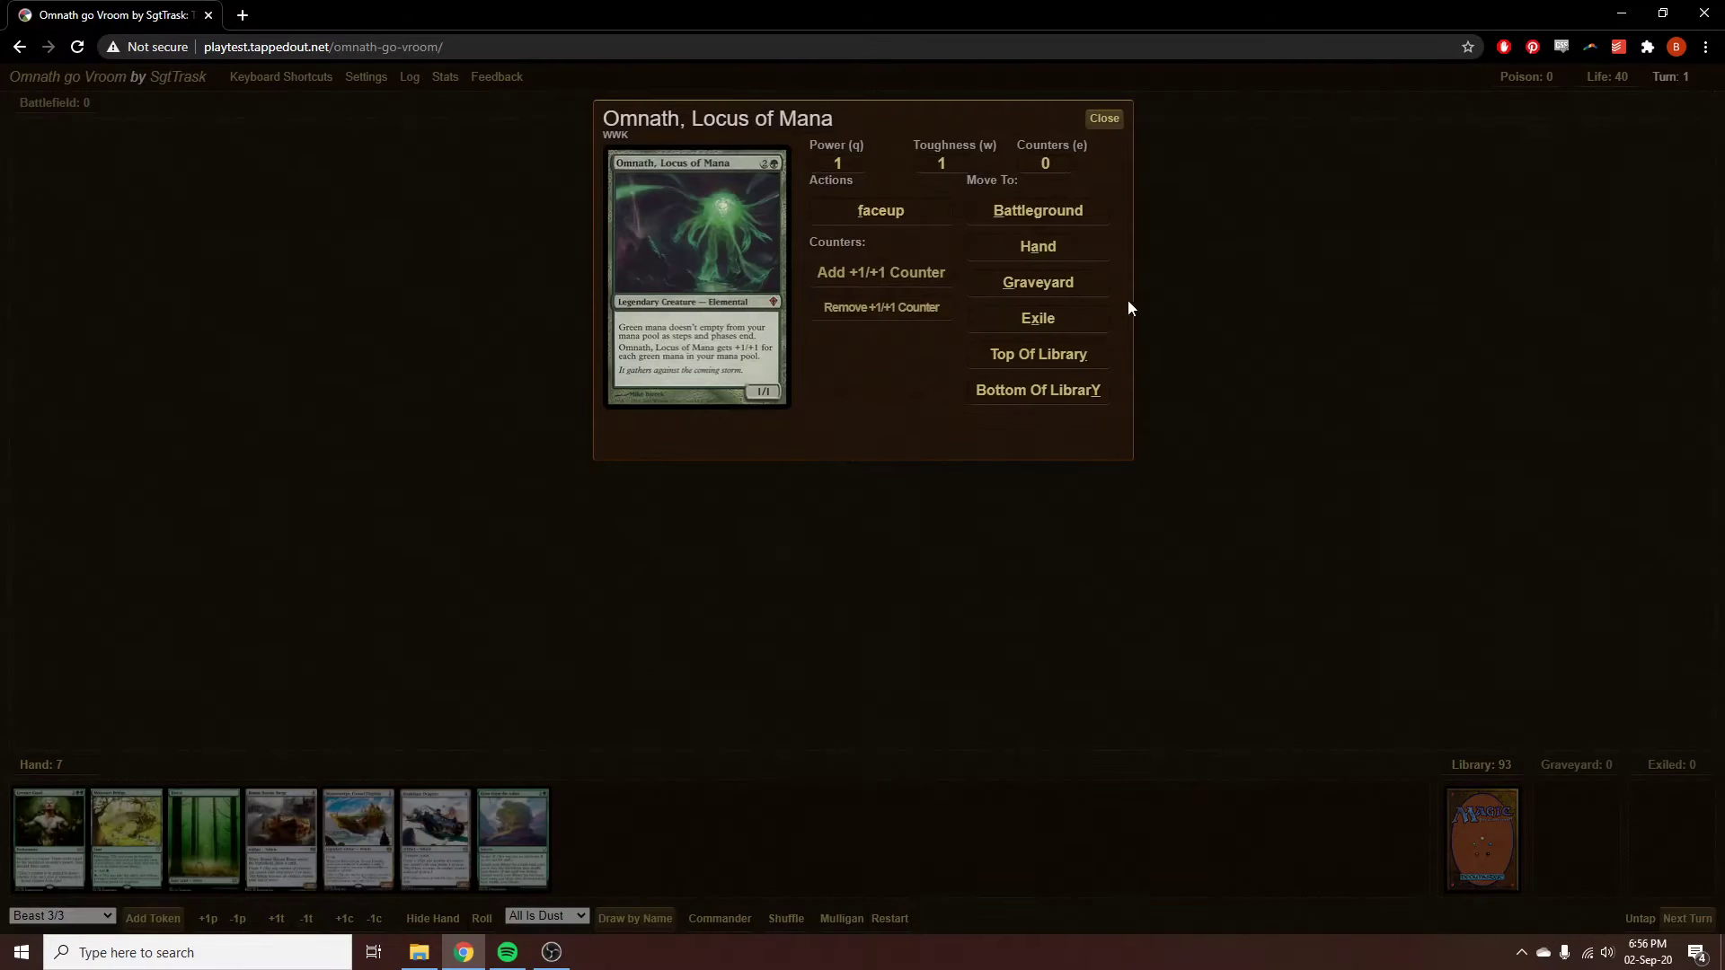
left_click(1011, 318)
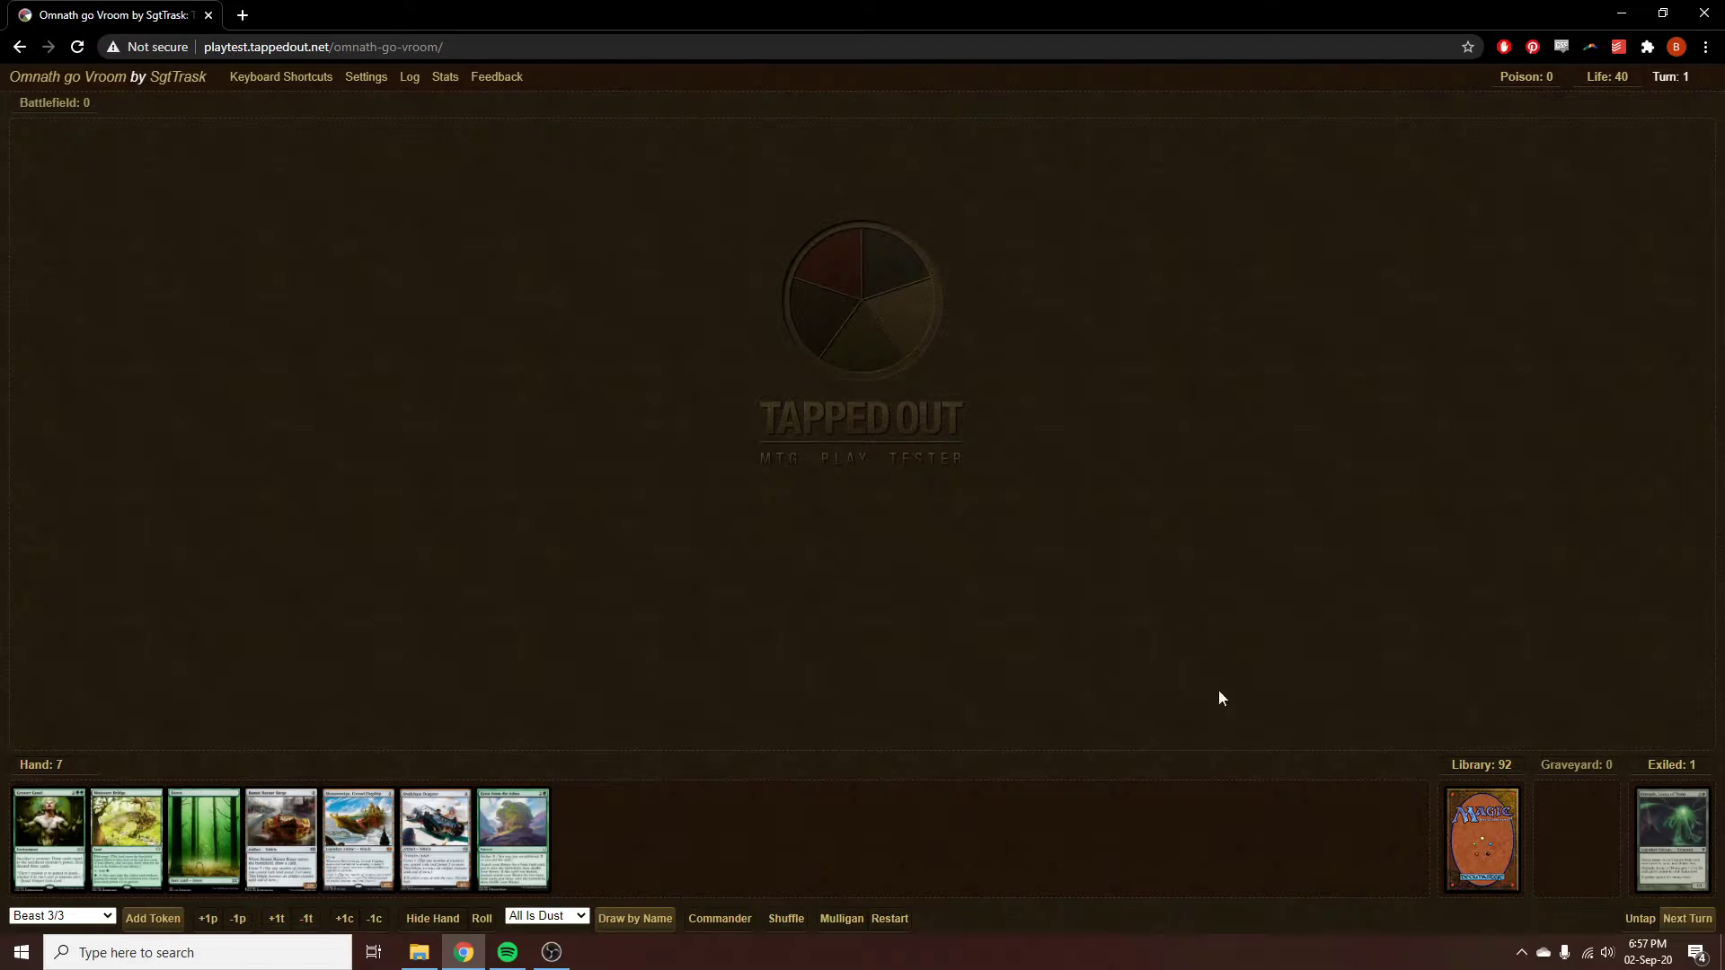
Step: Examine the list of cards in the exile pile and close it
left_click(1675, 766)
left_click(1669, 757)
left_click(1671, 757)
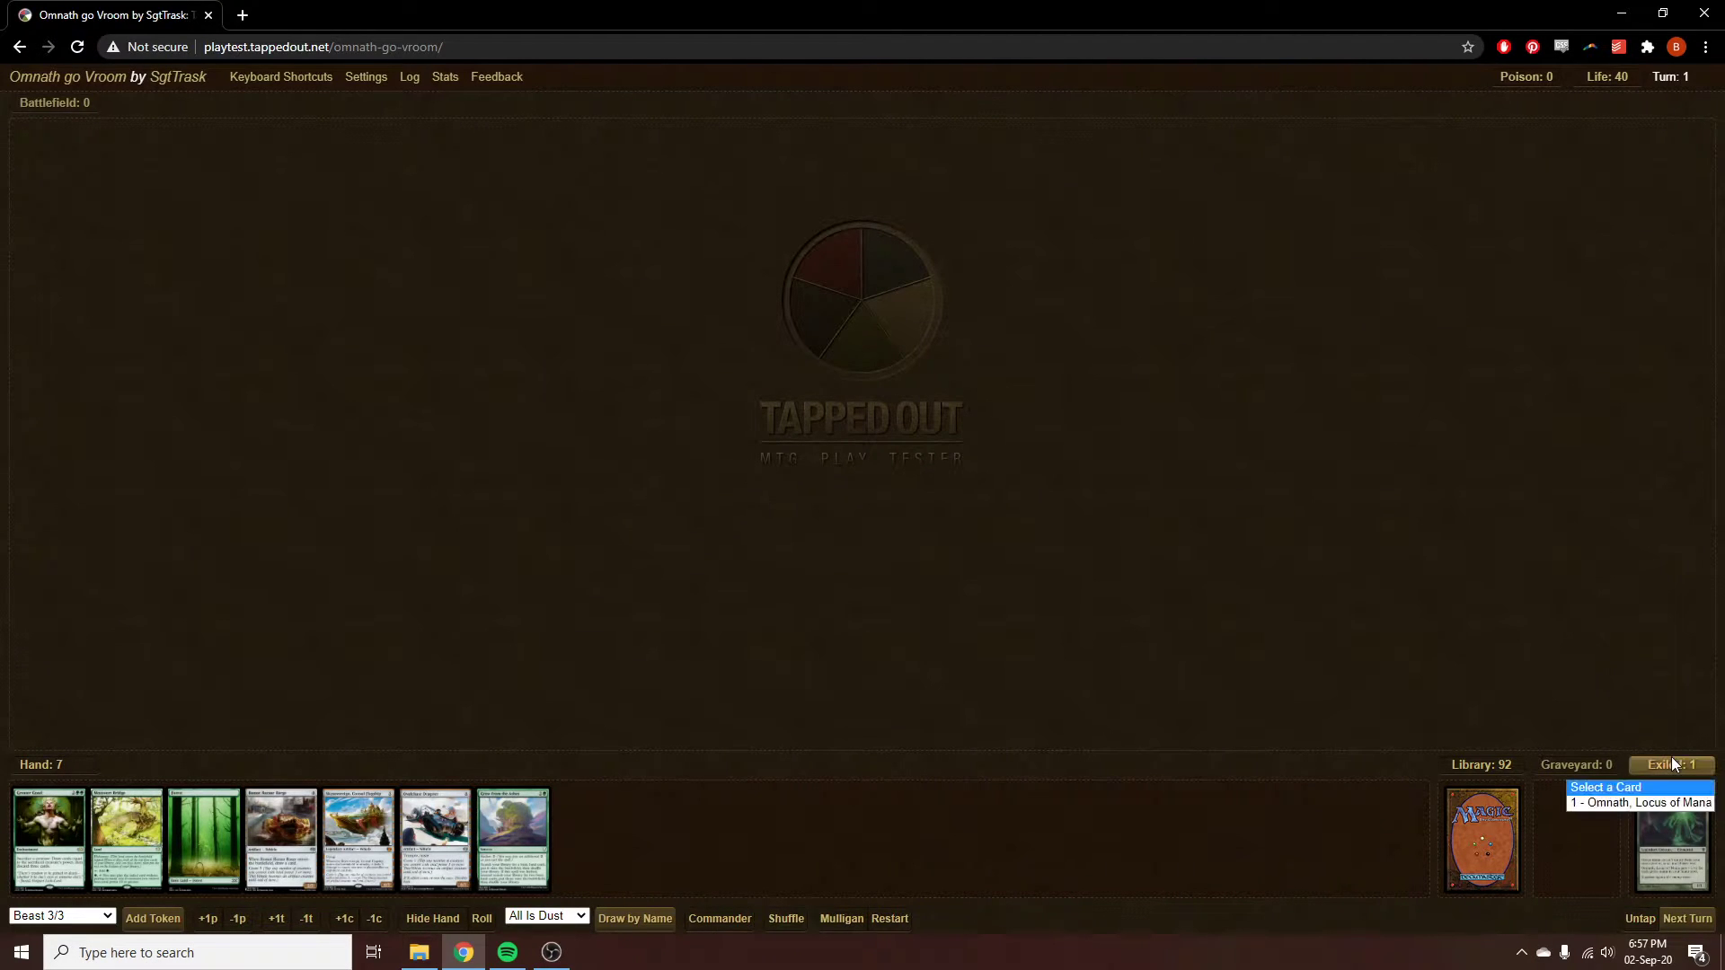
left_click(1662, 802)
left_click(1665, 768)
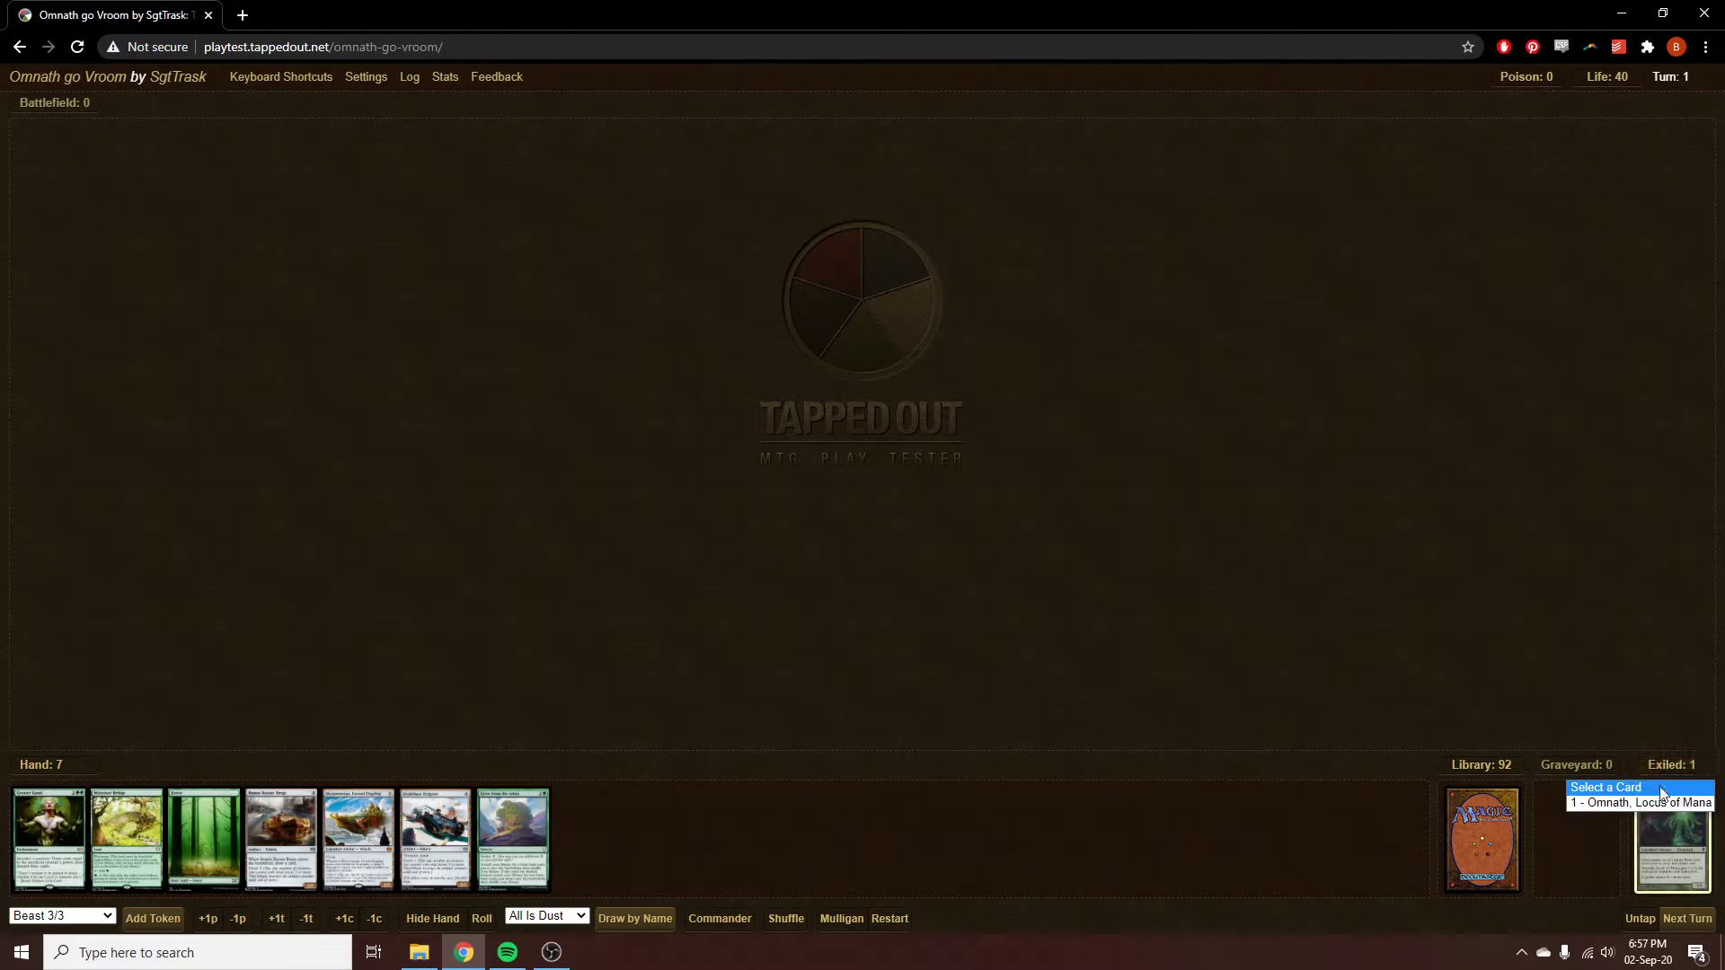
left_click(1647, 602)
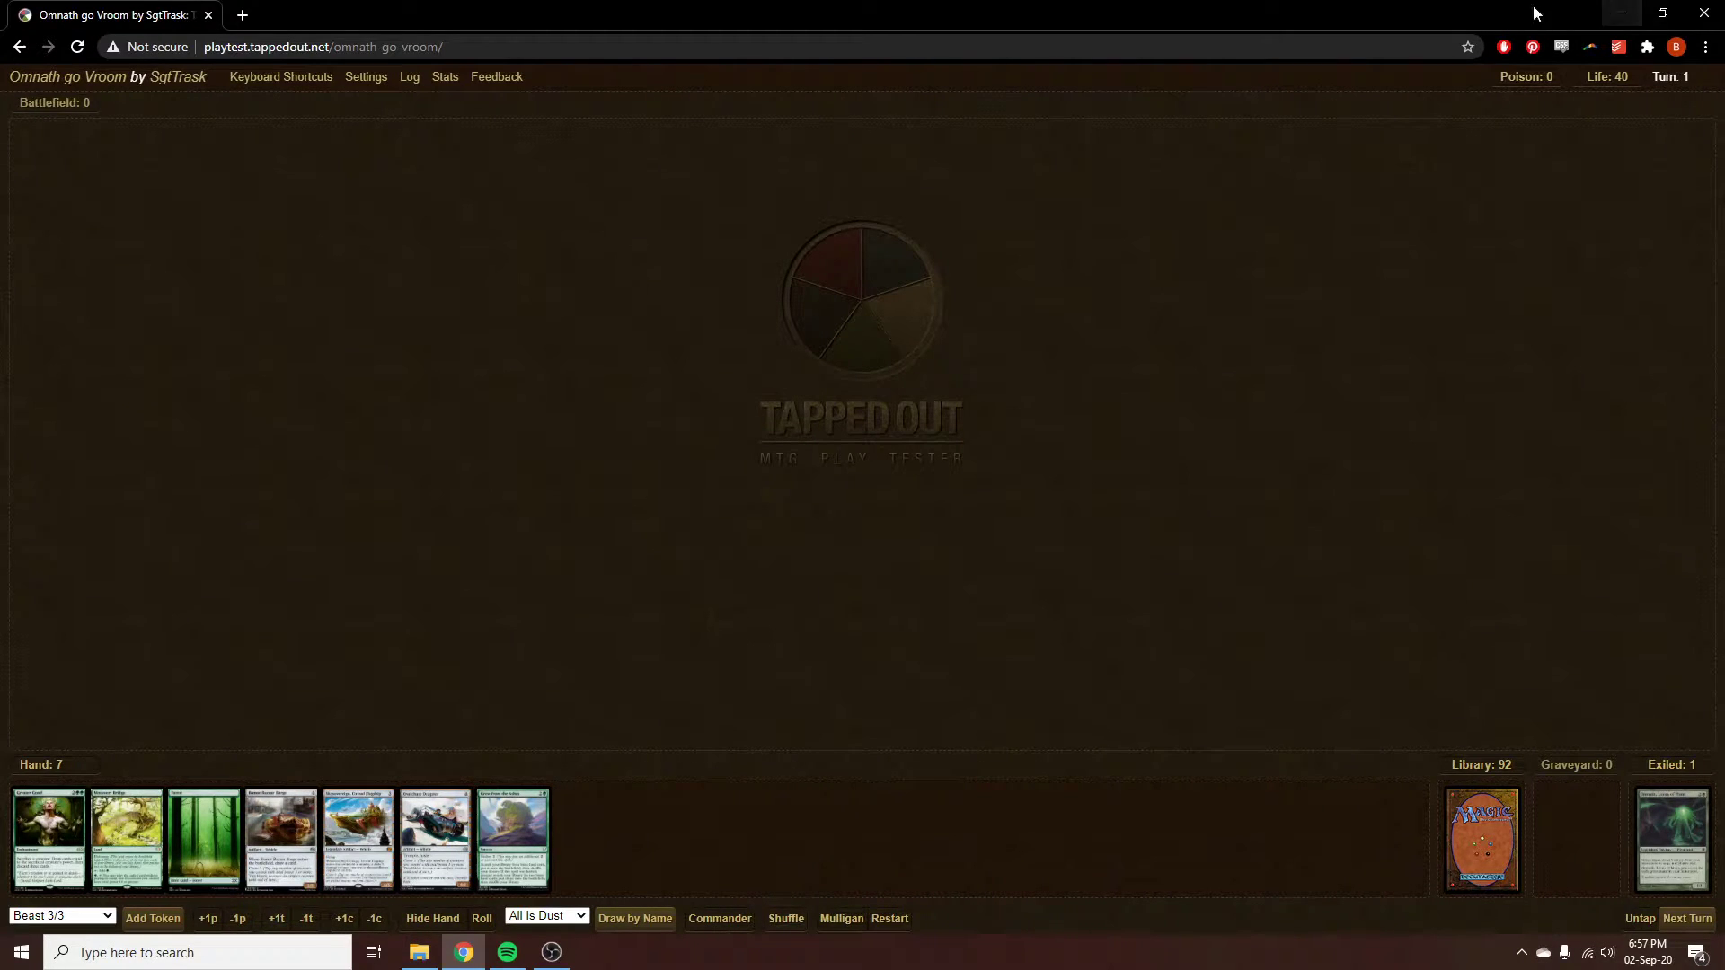
Step: Snap the Chrome playtest window to the left half of the screen and move the OBS Studio window to the right
left_click_drag(1558, 13, 2, 241)
left_click(1048, 19)
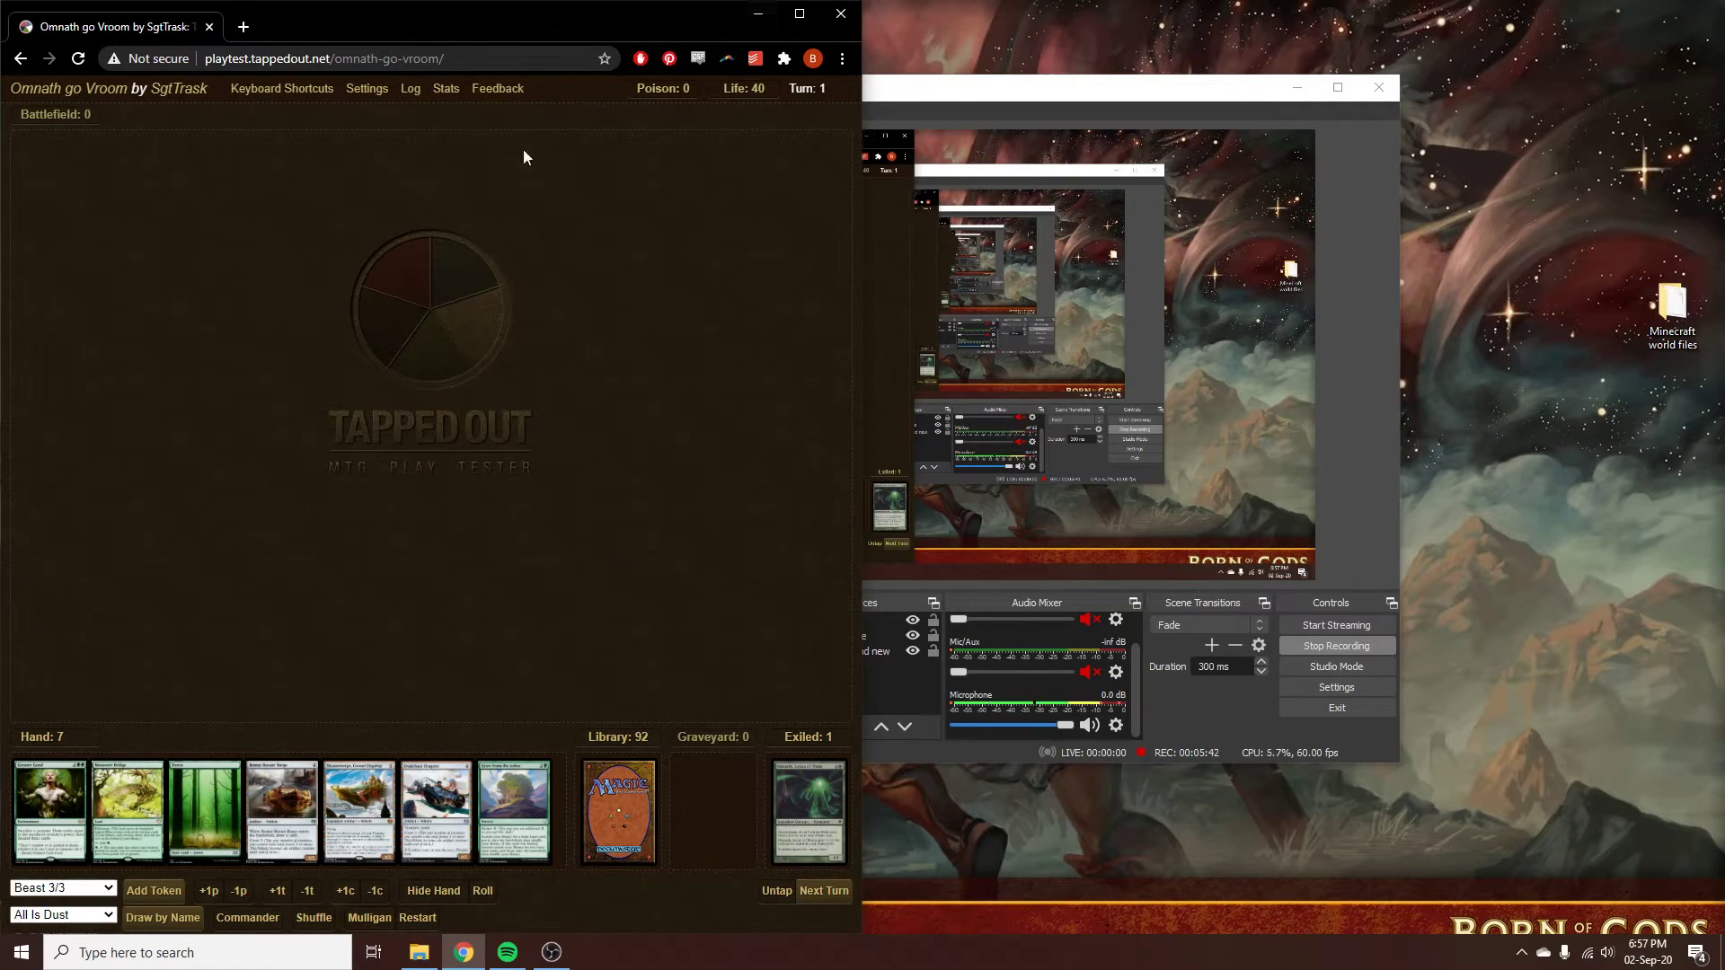
left_click_drag(940, 97, 1232, 106)
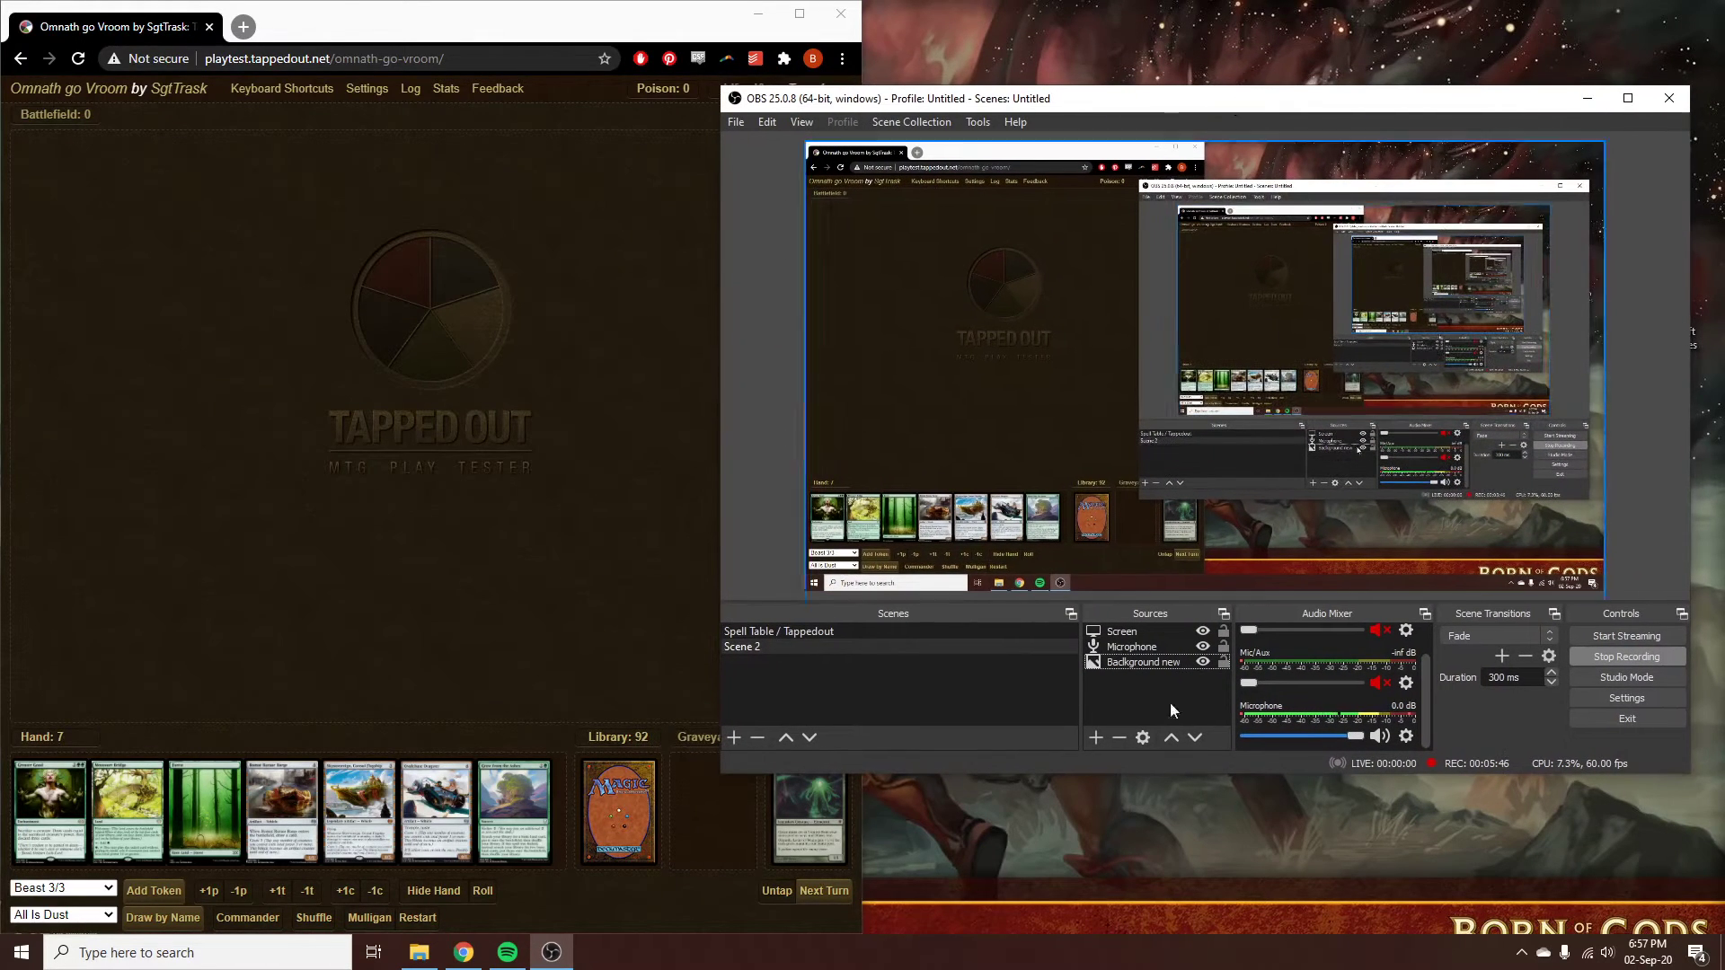
Step: Add a Window Capture source named "Tappedout New" to Scene 2, capturing the Chrome window with the Omnath go Vroom playtester
left_click(1095, 738)
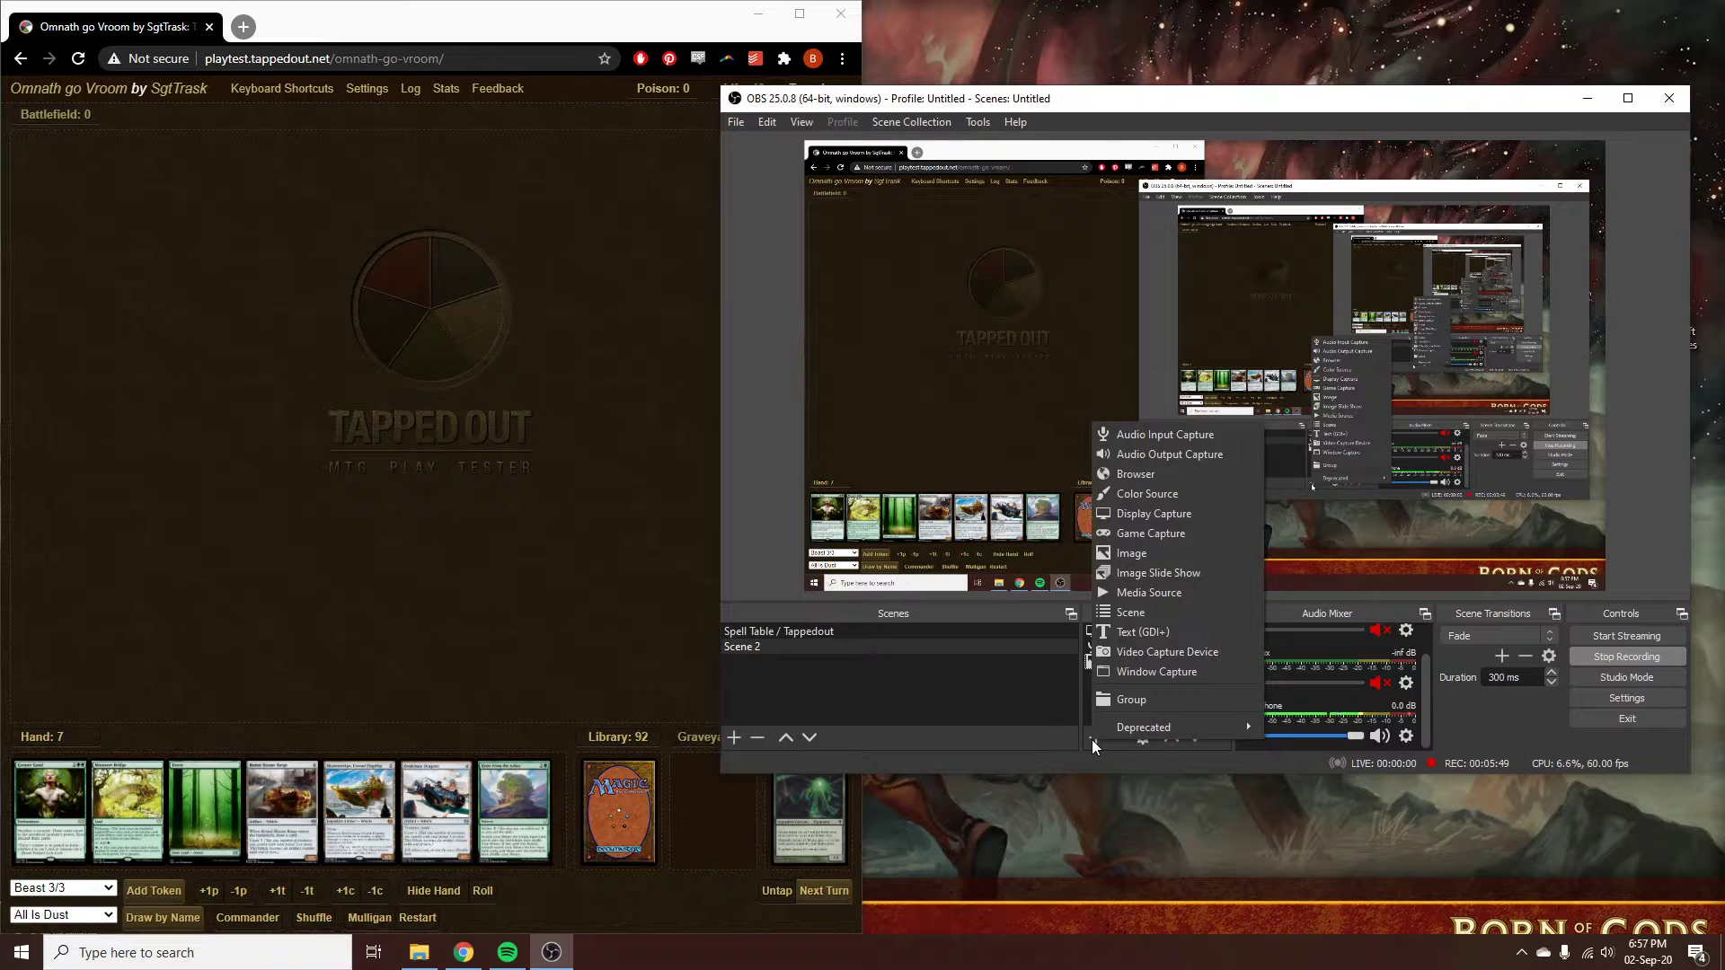
left_click(1162, 676)
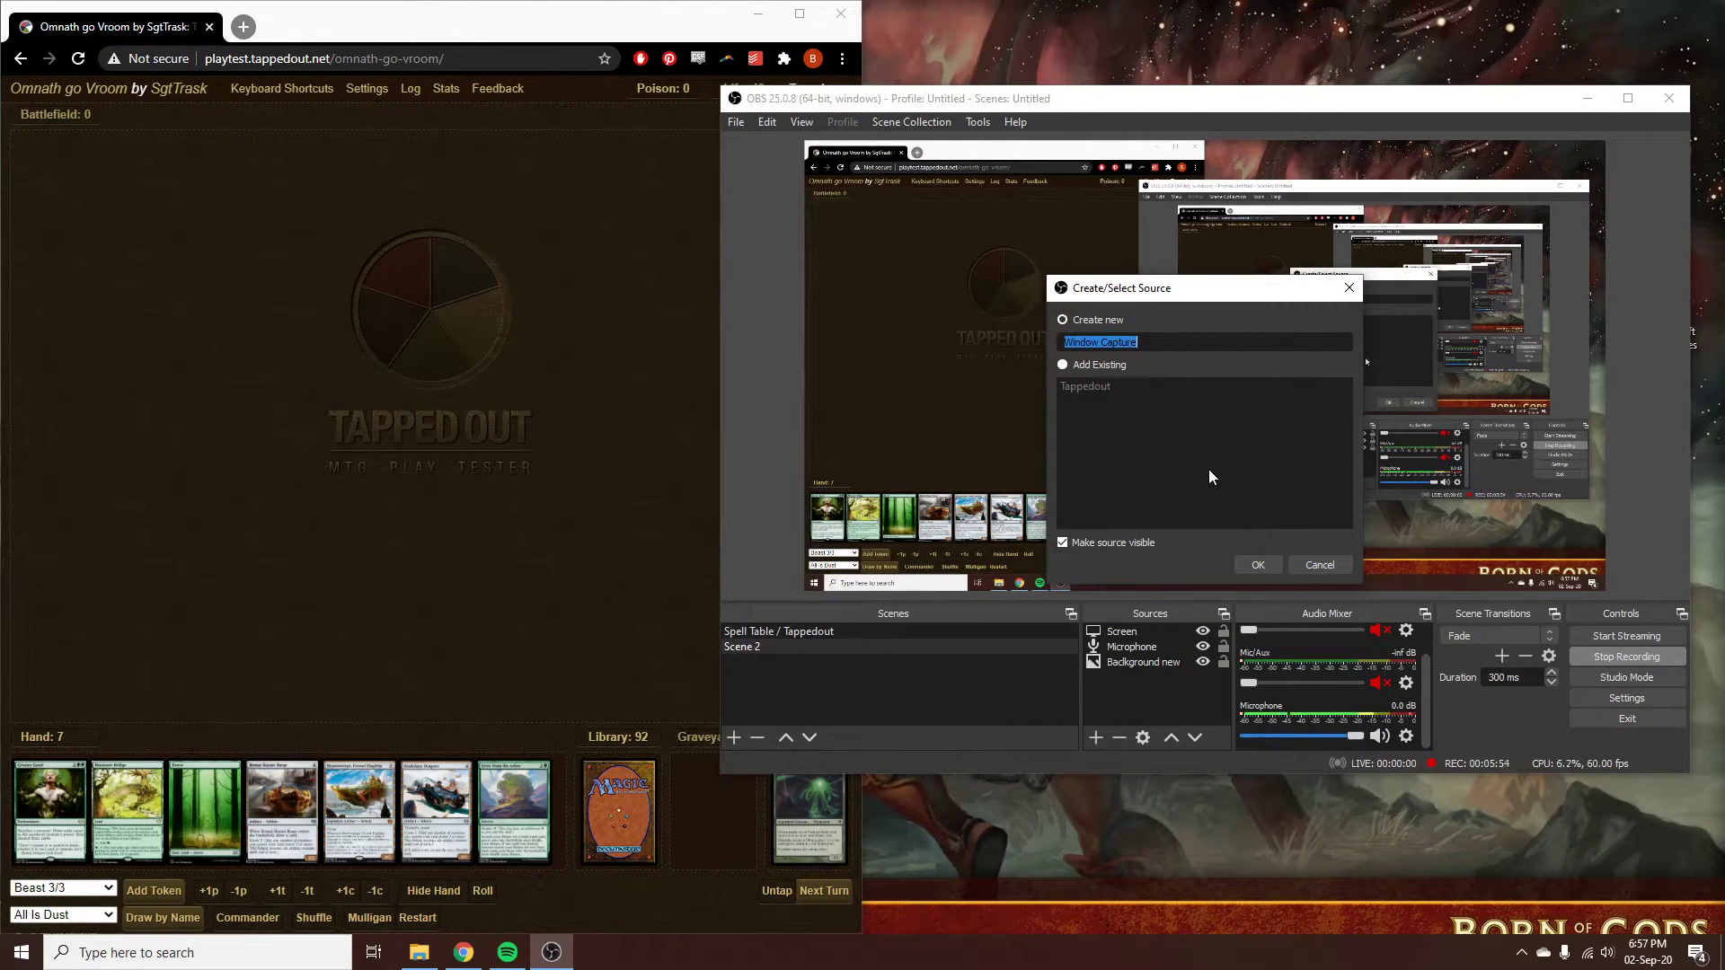
key("BackSpace")
type("Tappedout New")
left_click(1260, 568)
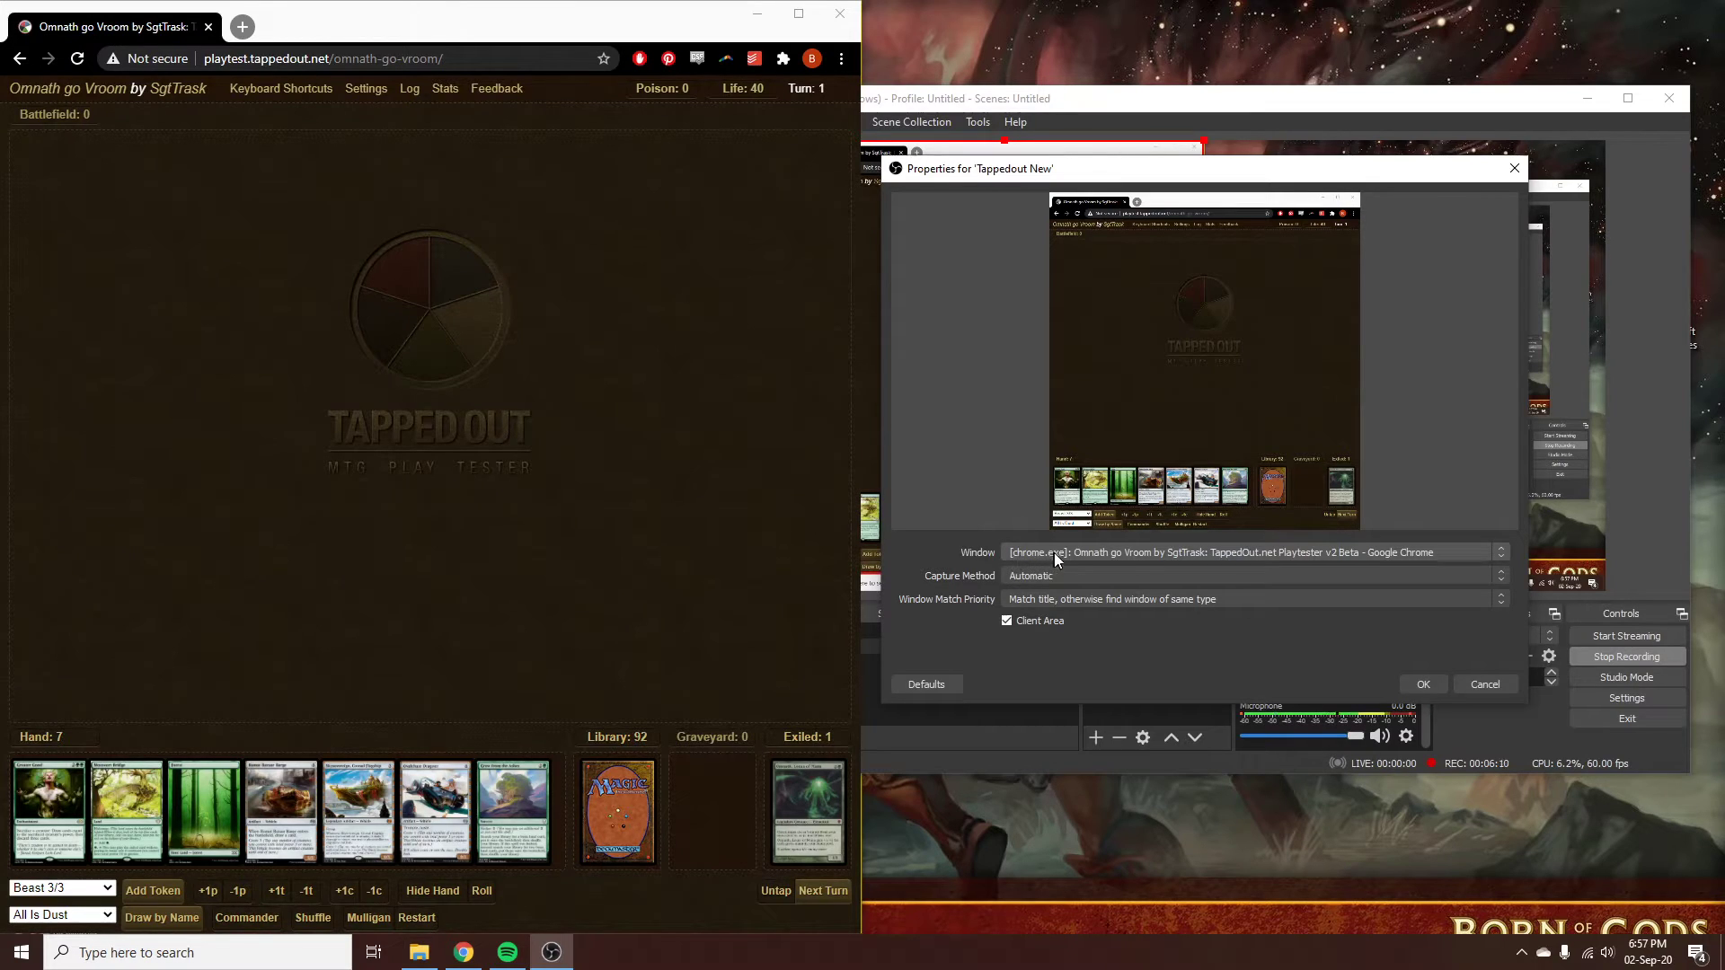
left_click(1422, 684)
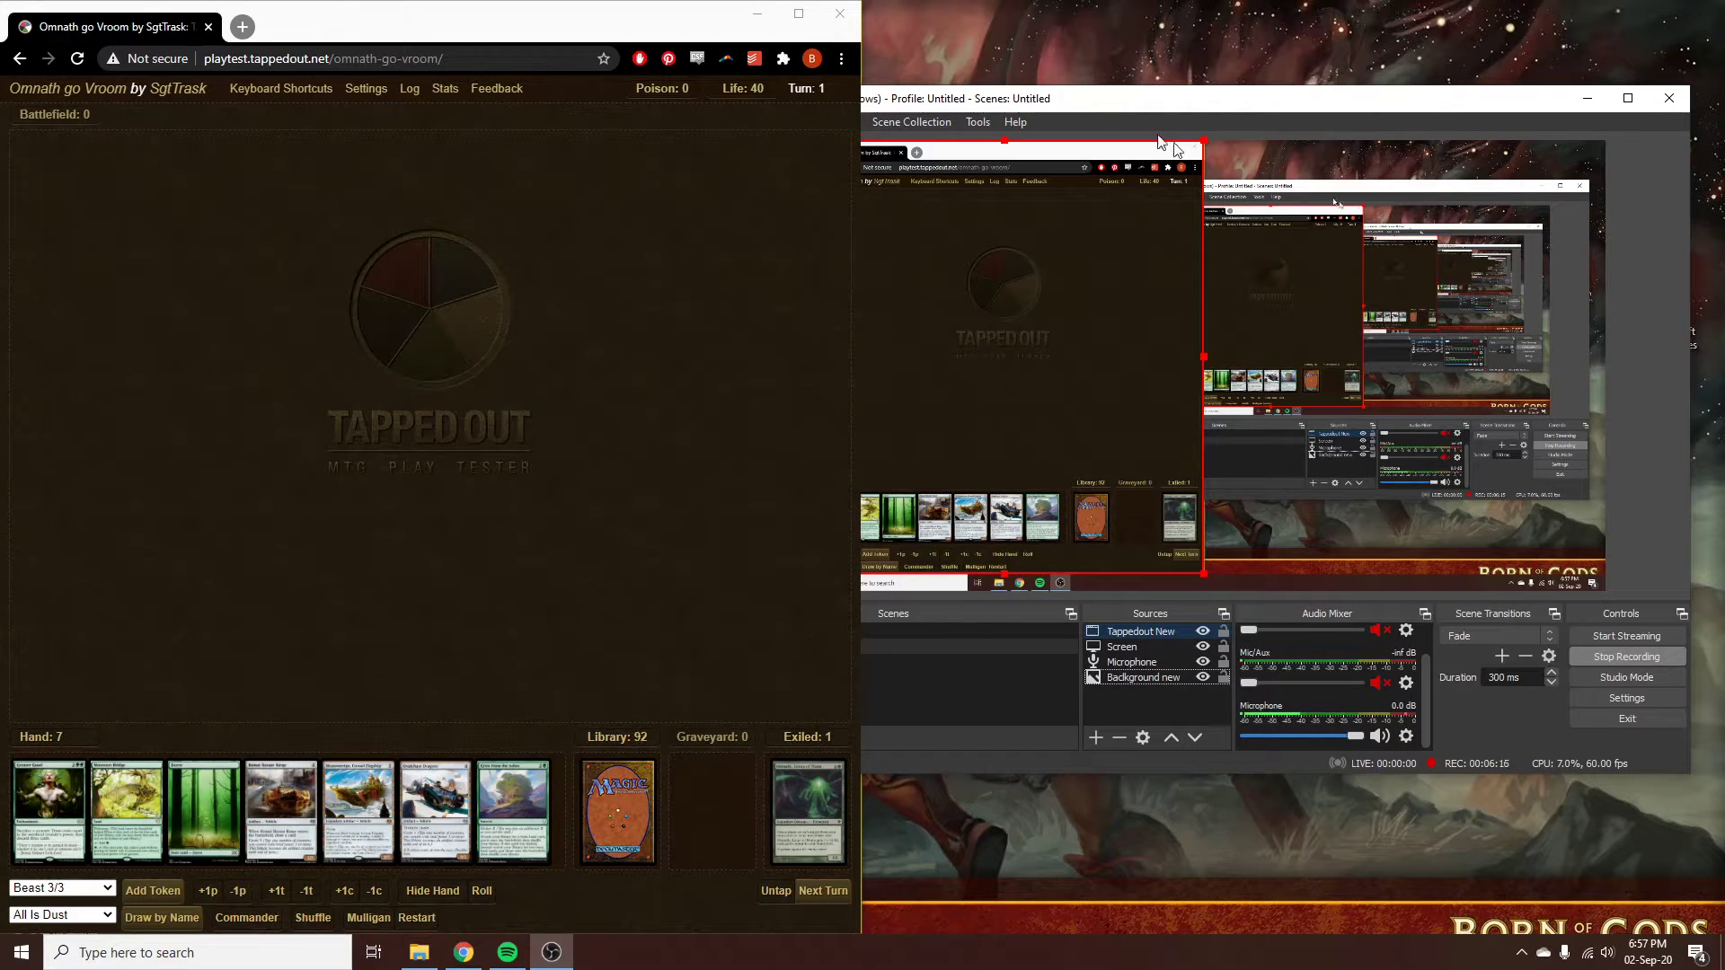
Step: Shift the OBS Studio window farther right and select the Tappedout New capture in the preview
left_click(1001, 688)
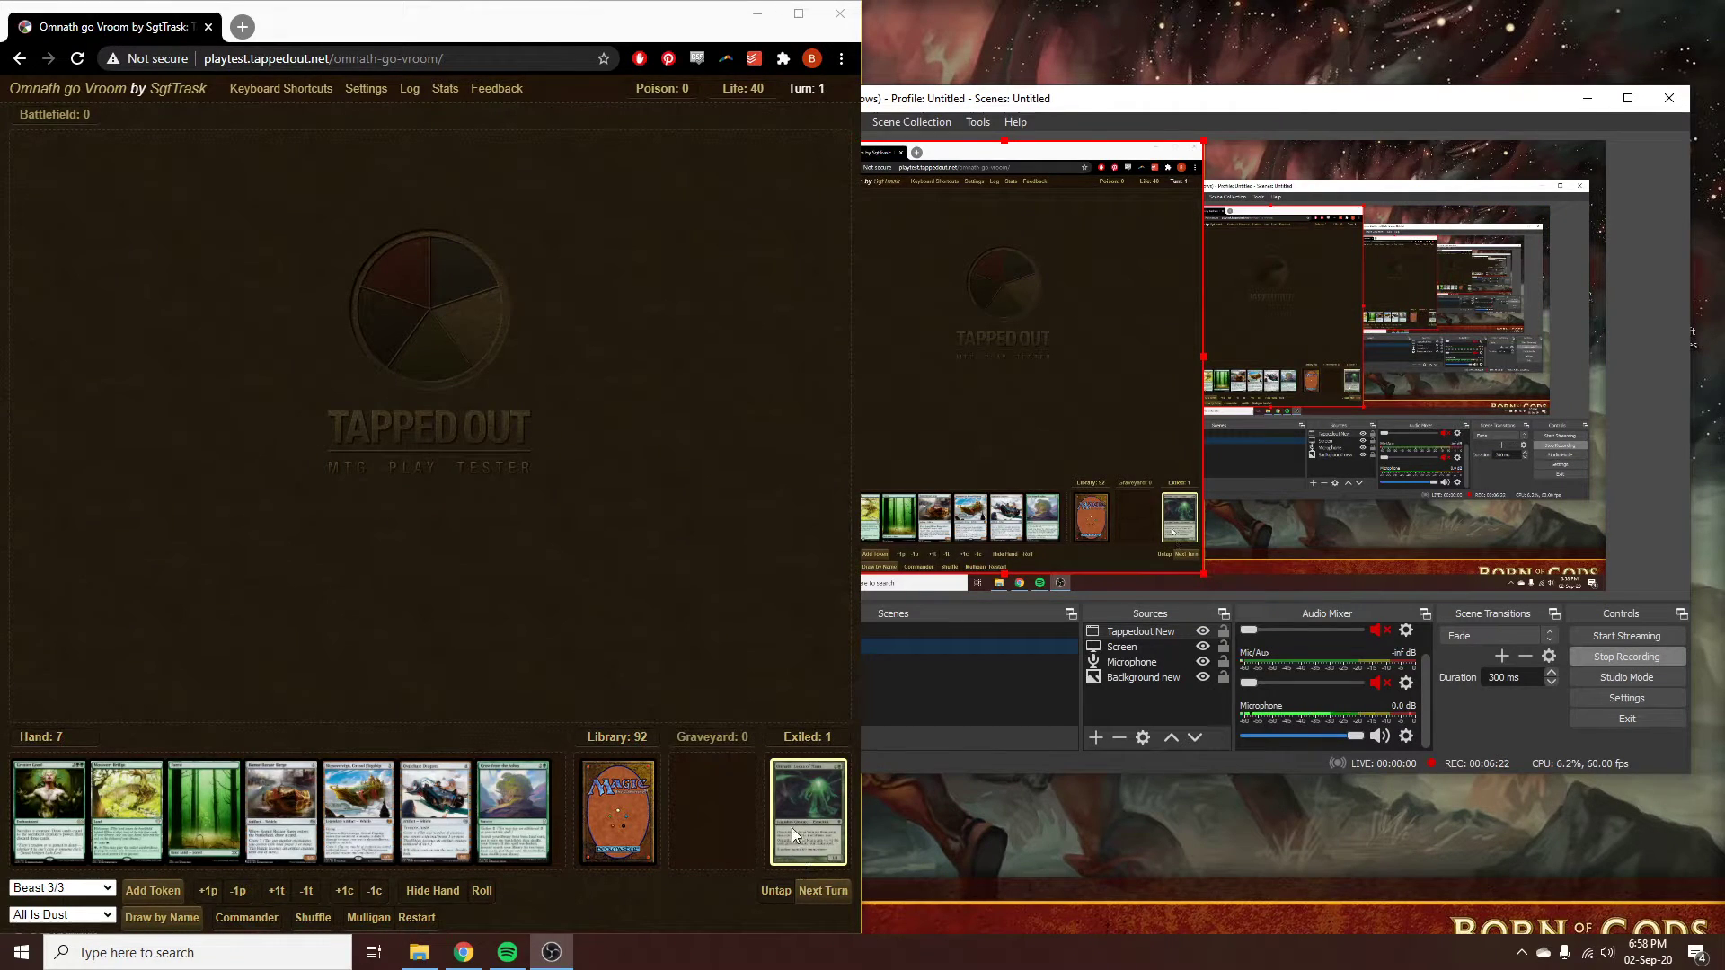
left_click(1648, 210)
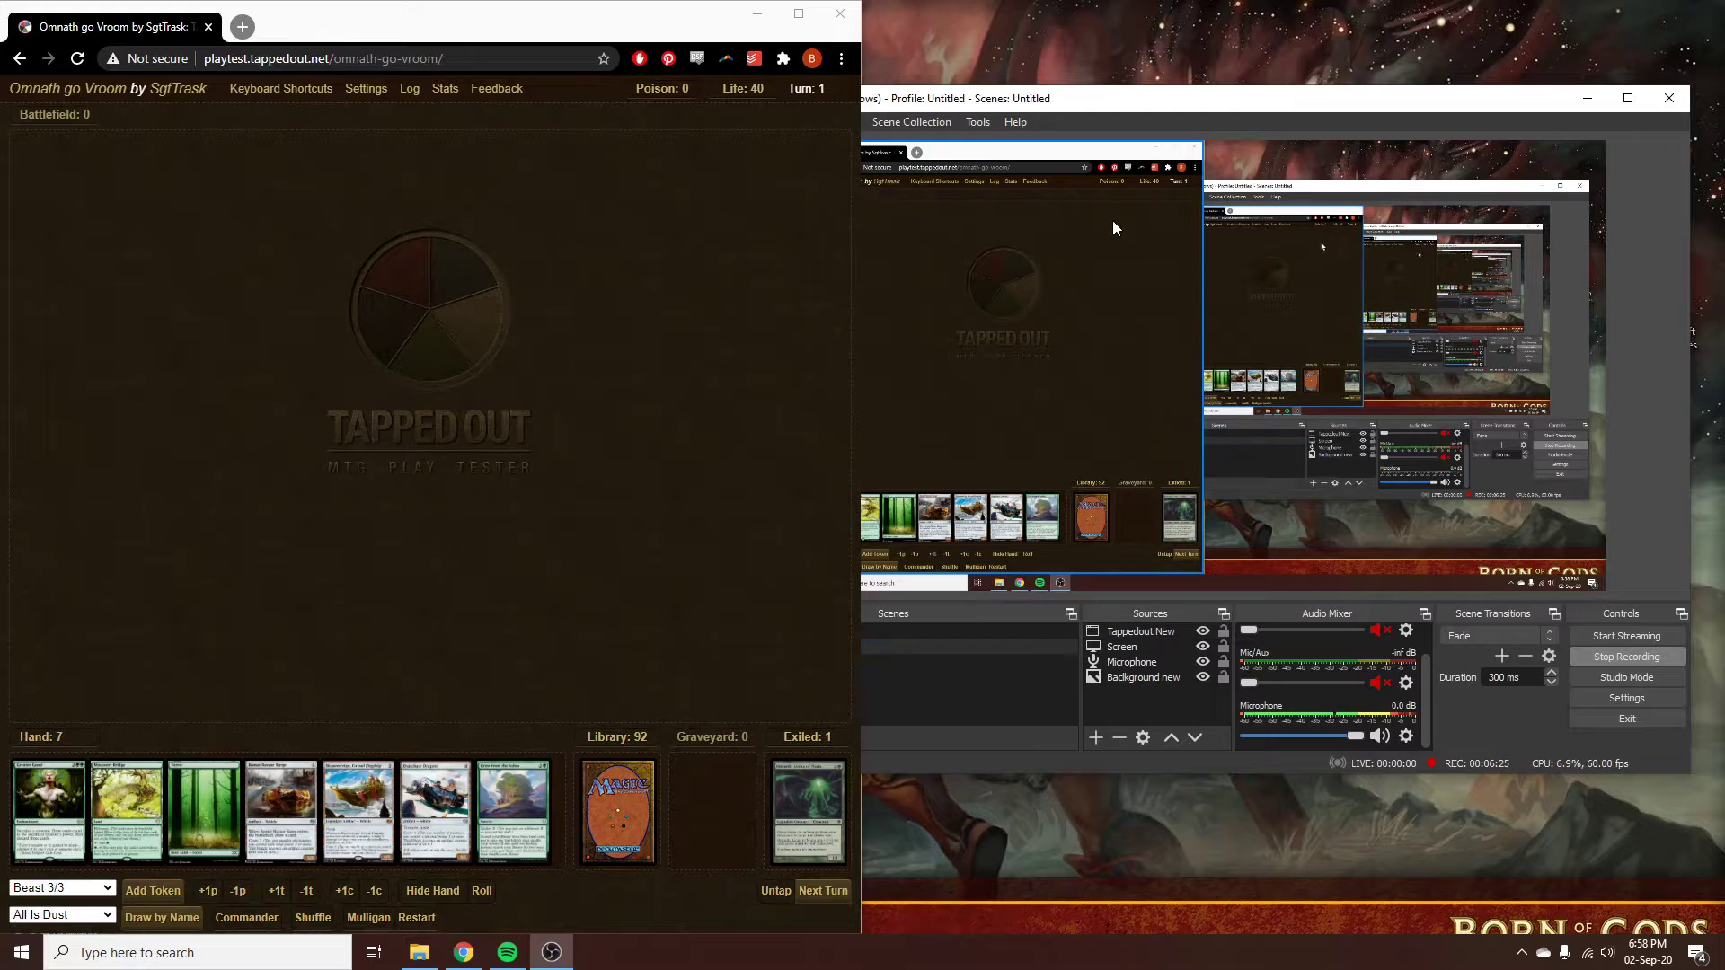
left_click(1037, 293)
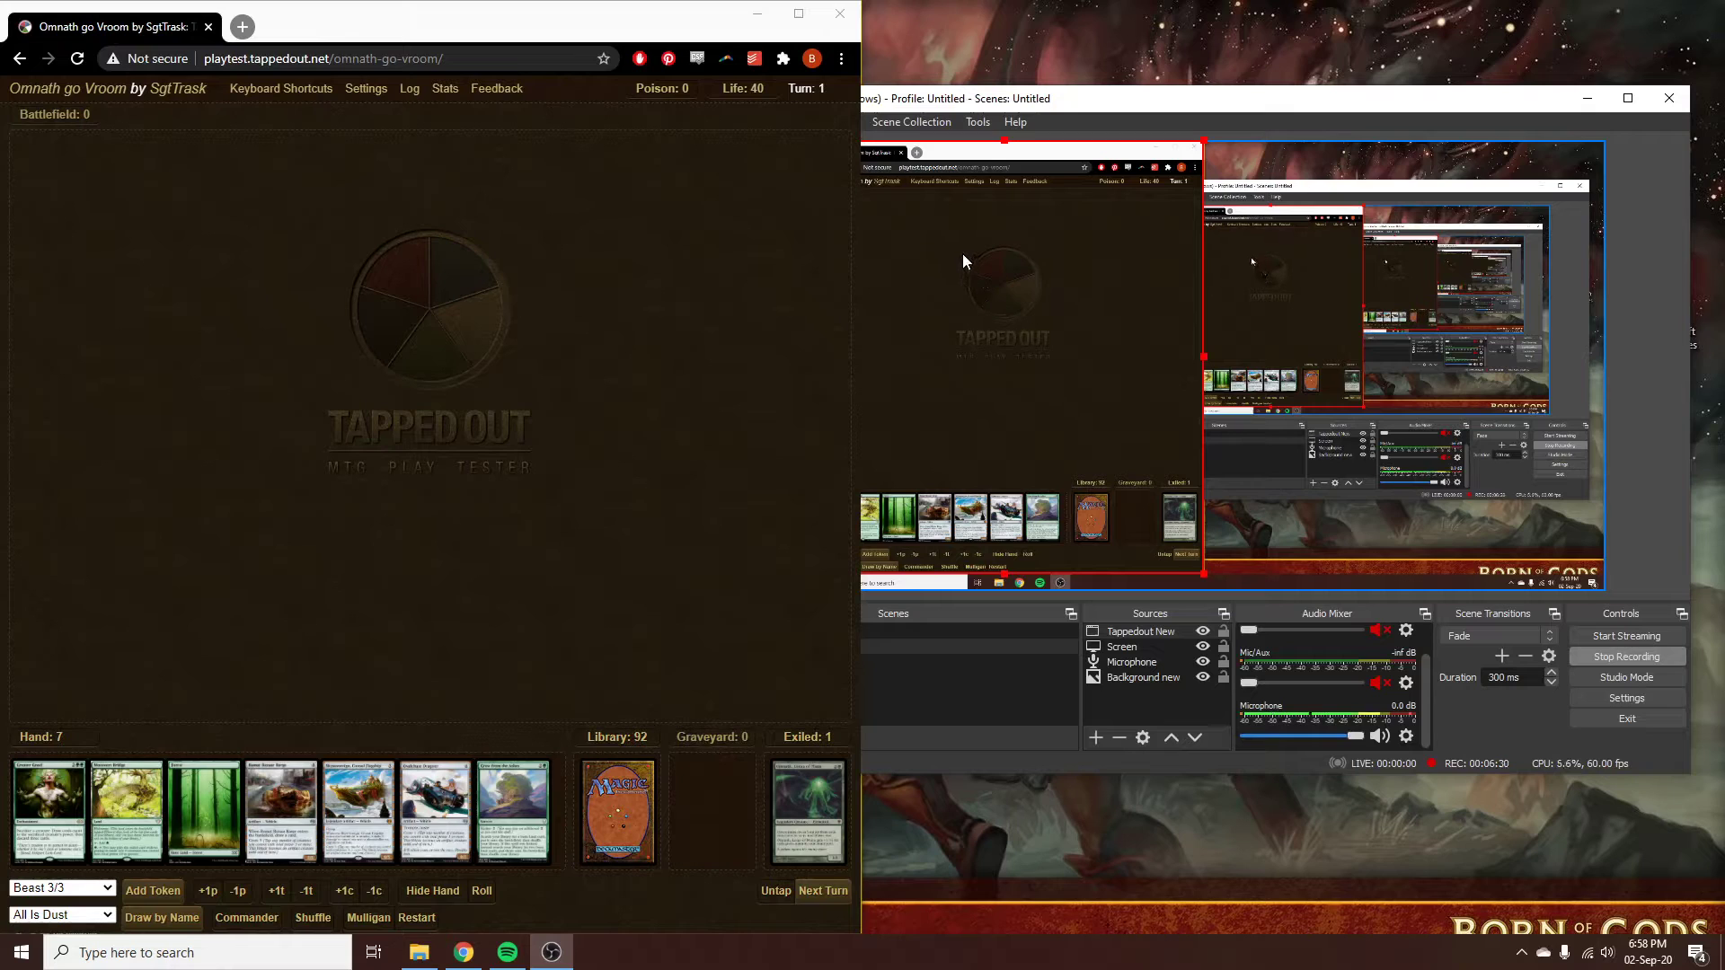
left_click_drag(1047, 98, 1160, 98)
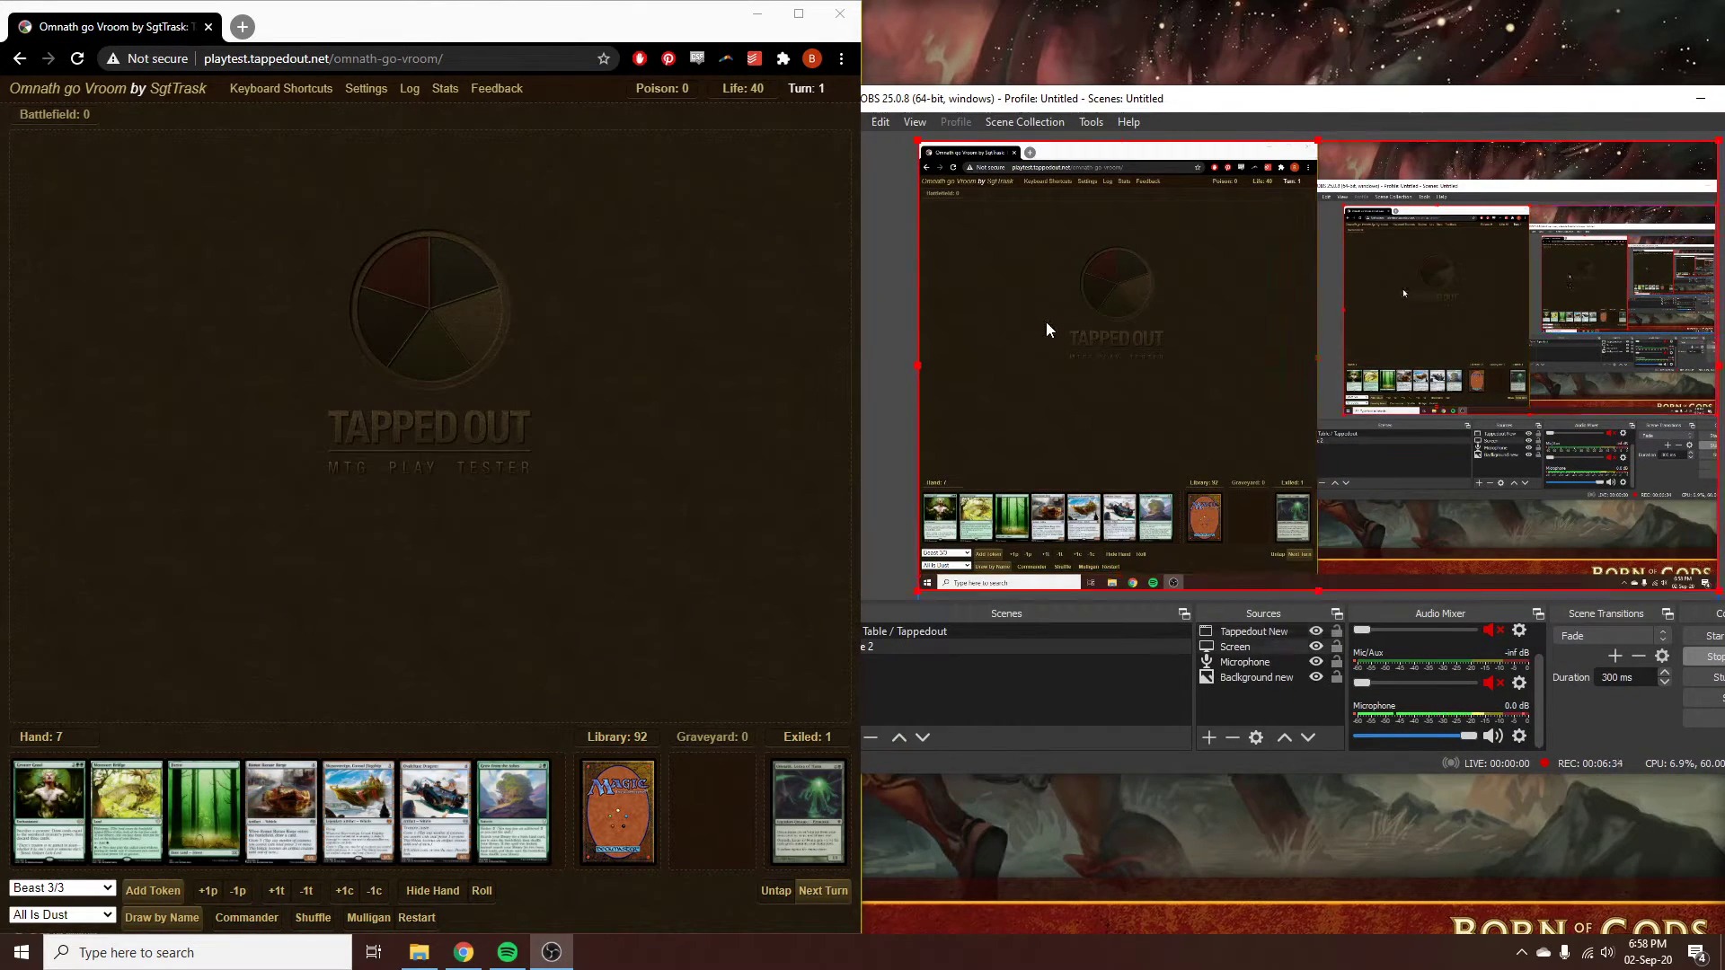
left_click(872, 277)
left_click(1017, 364)
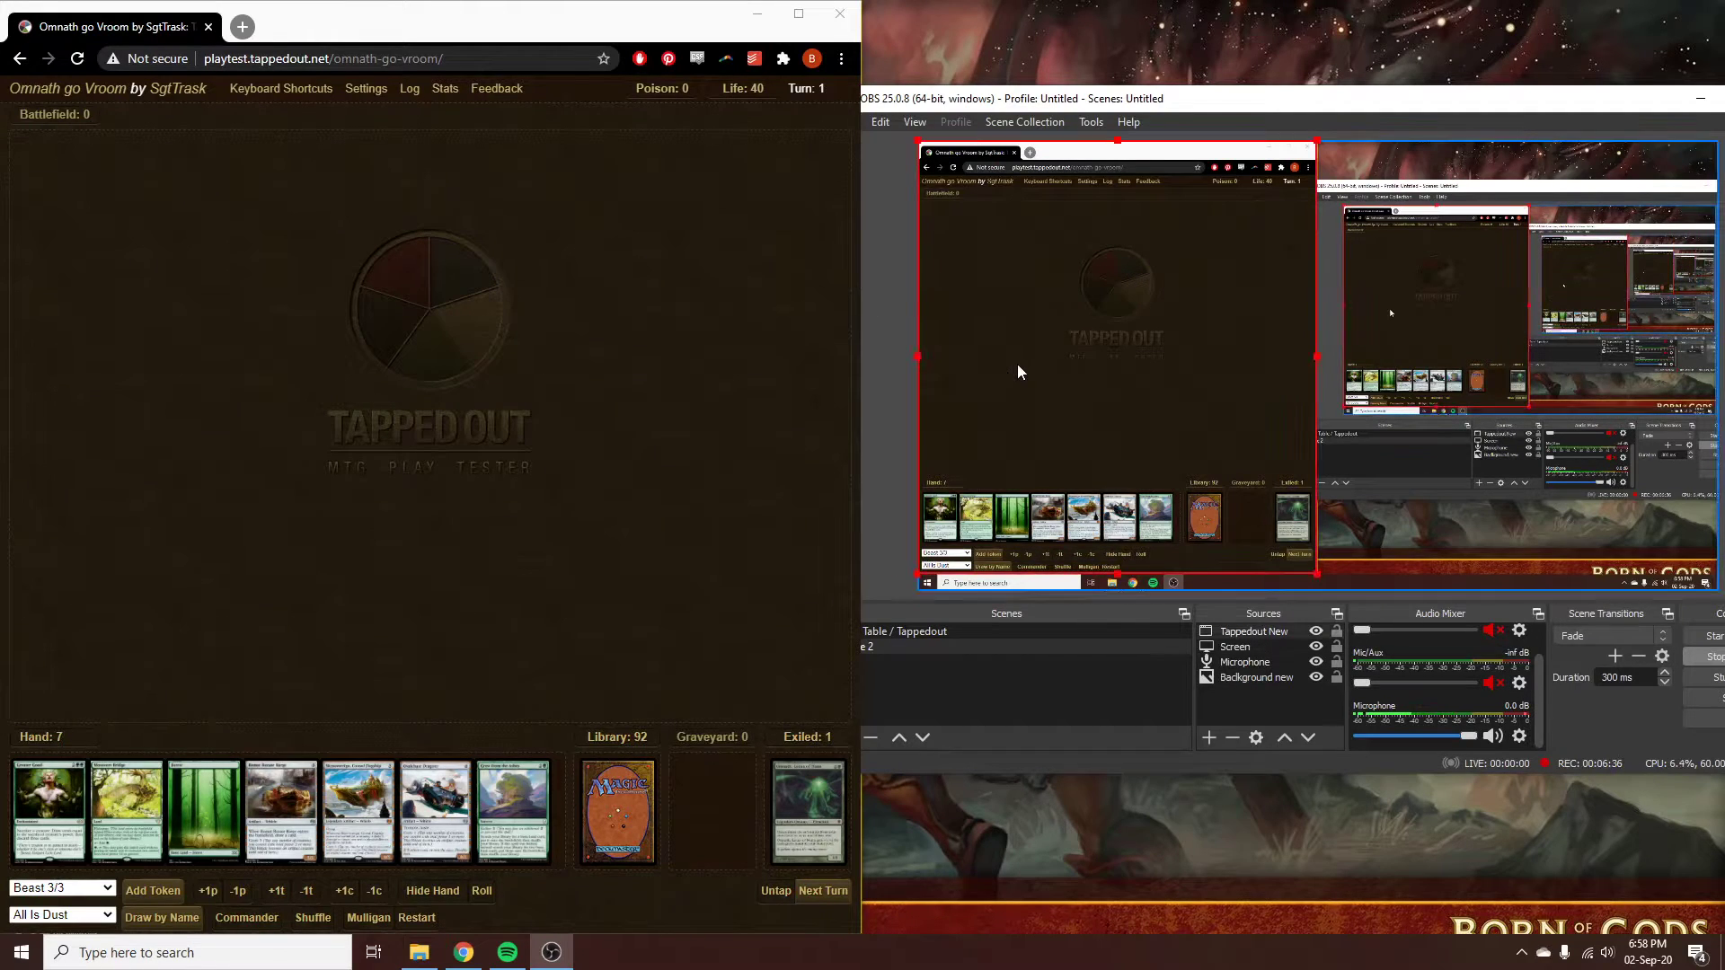
Step: Shrink the Tappedout New capture and place it in the lower left of the preview canvas, moving the OBS window back into view
left_click_drag(1317, 142, 1255, 209)
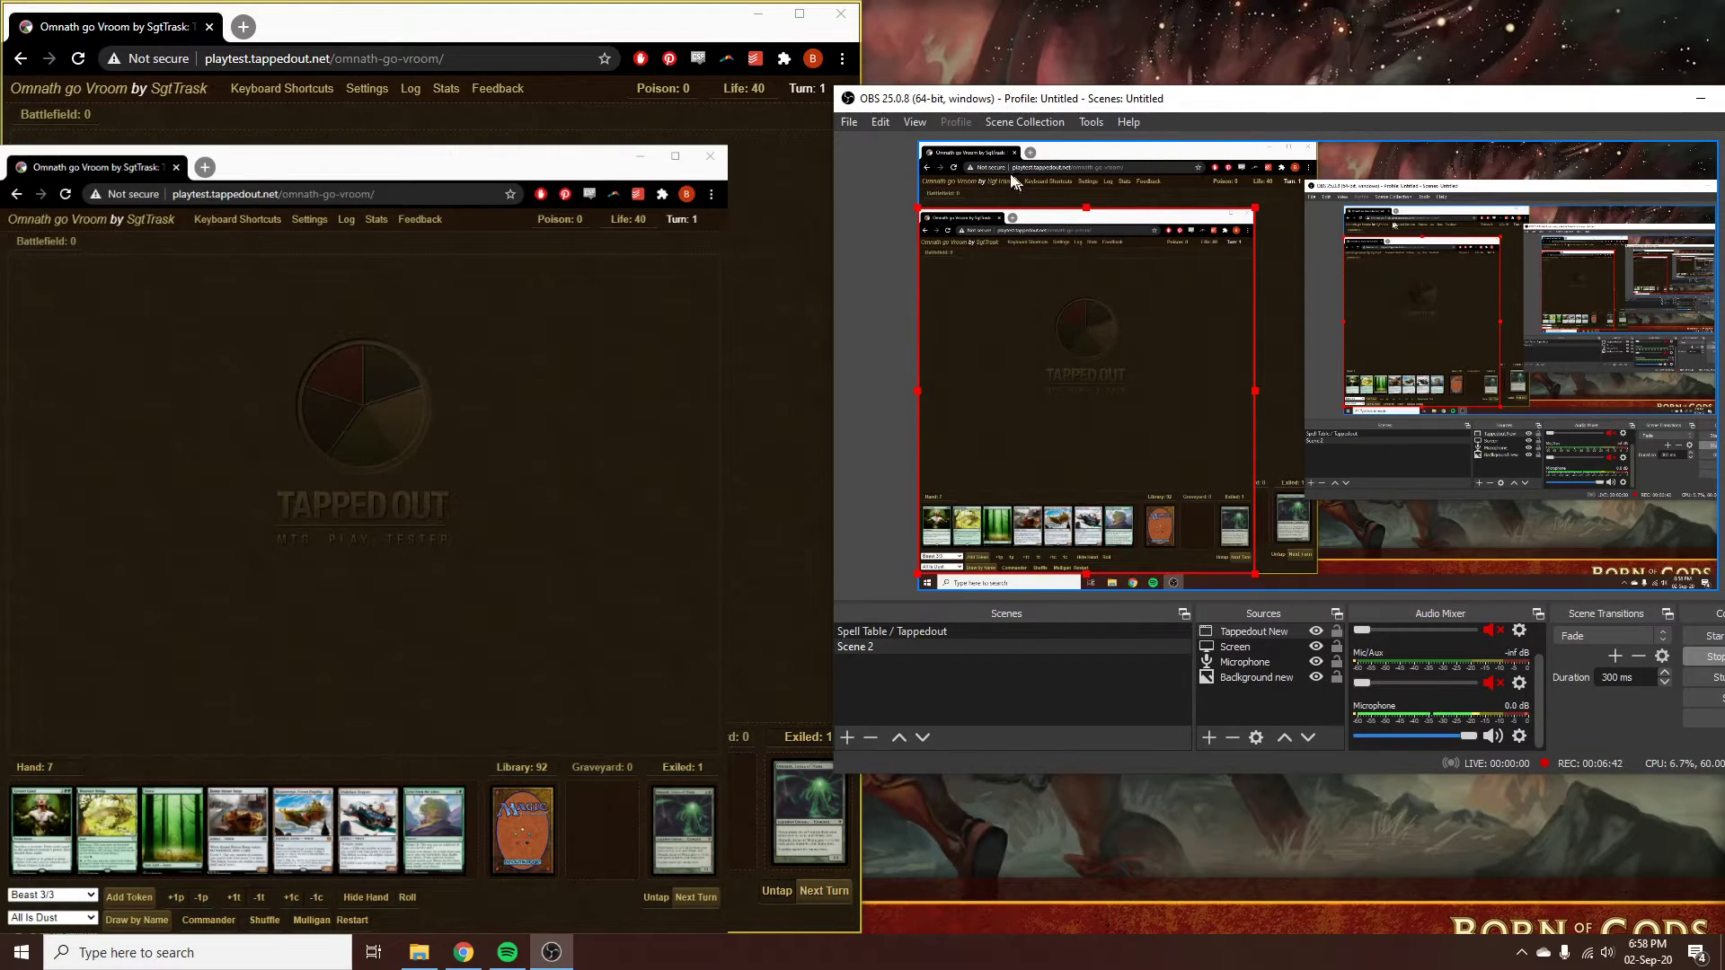
left_click_drag(1060, 247, 1195, 209)
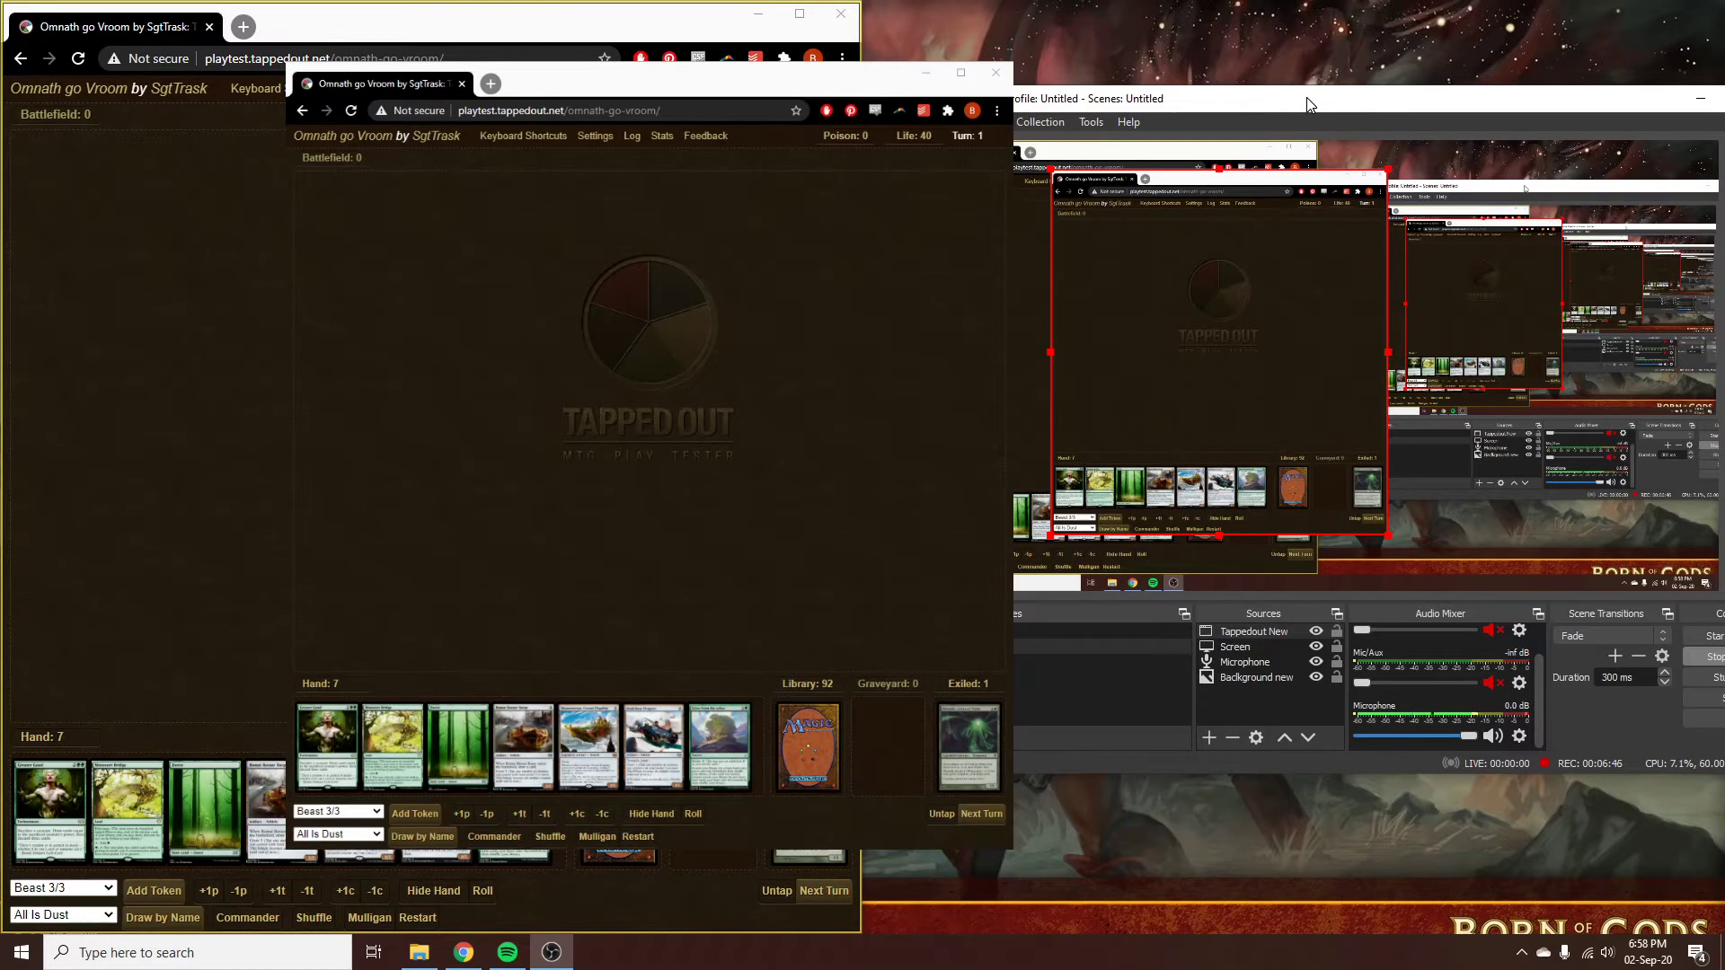
left_click_drag(1193, 278, 1442, 289)
left_click_drag(1462, 268, 1505, 425)
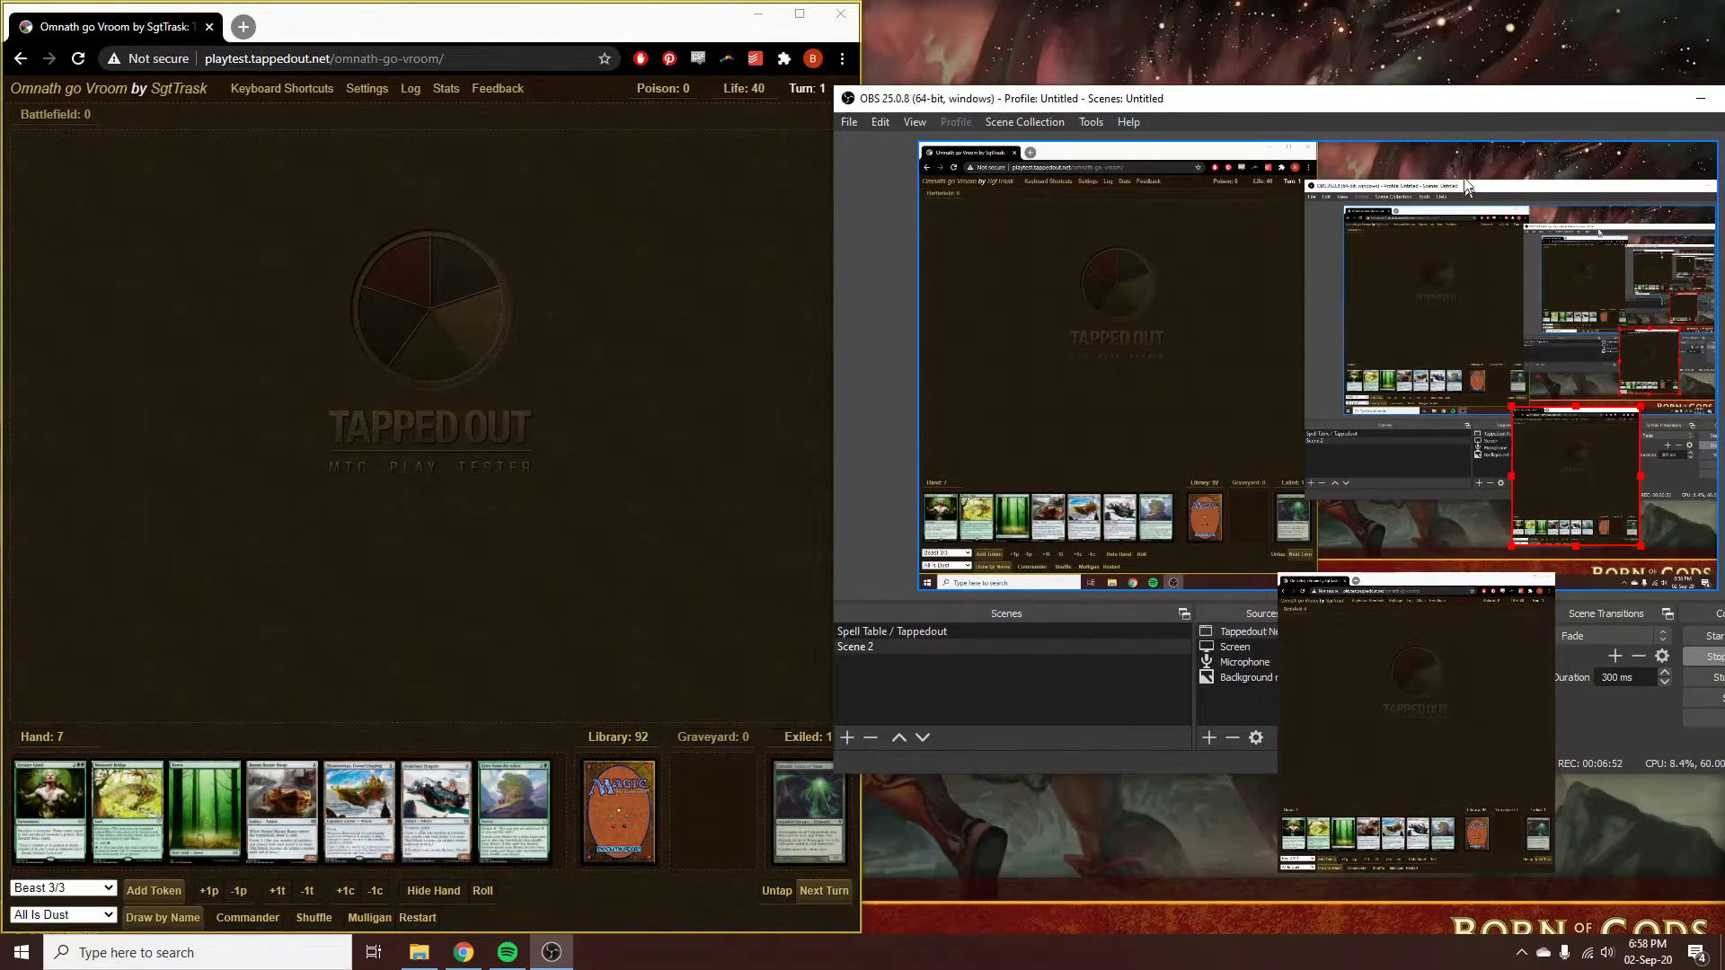
left_click_drag(1466, 97, 1336, 93)
left_click_drag(1456, 453, 894, 489)
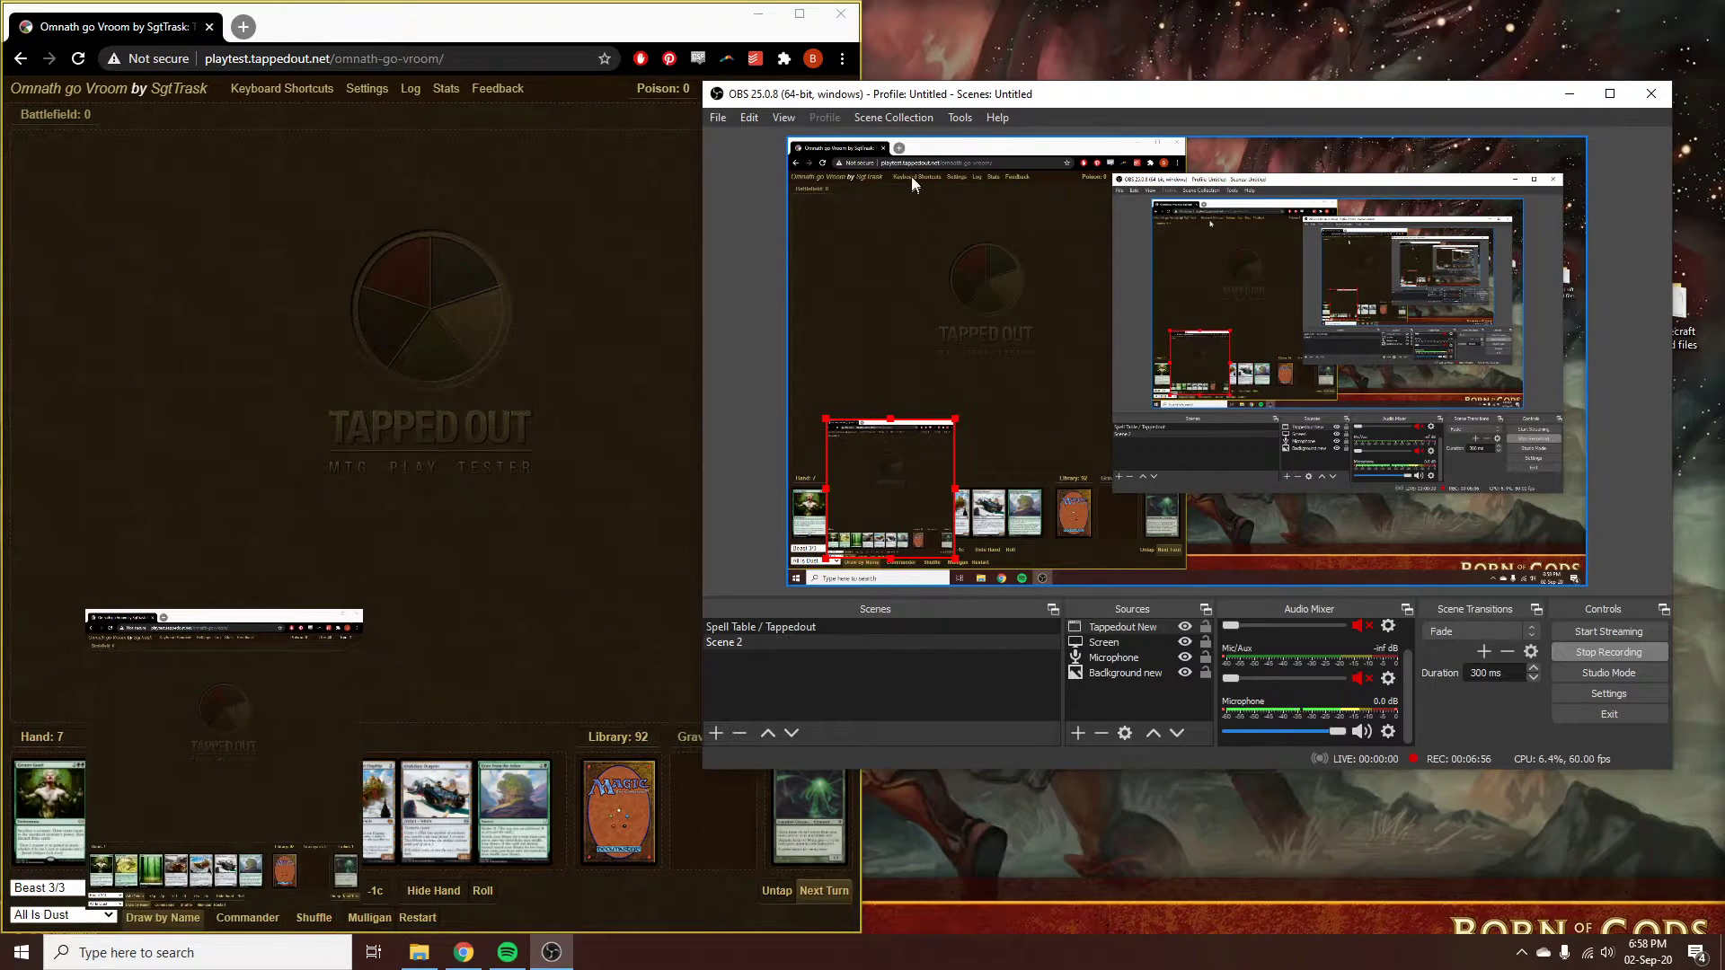
Step: Open spelltable.com in a separate Chrome window snapped to the right half of the screen, and bring OBS Studio up
left_click(237, 20)
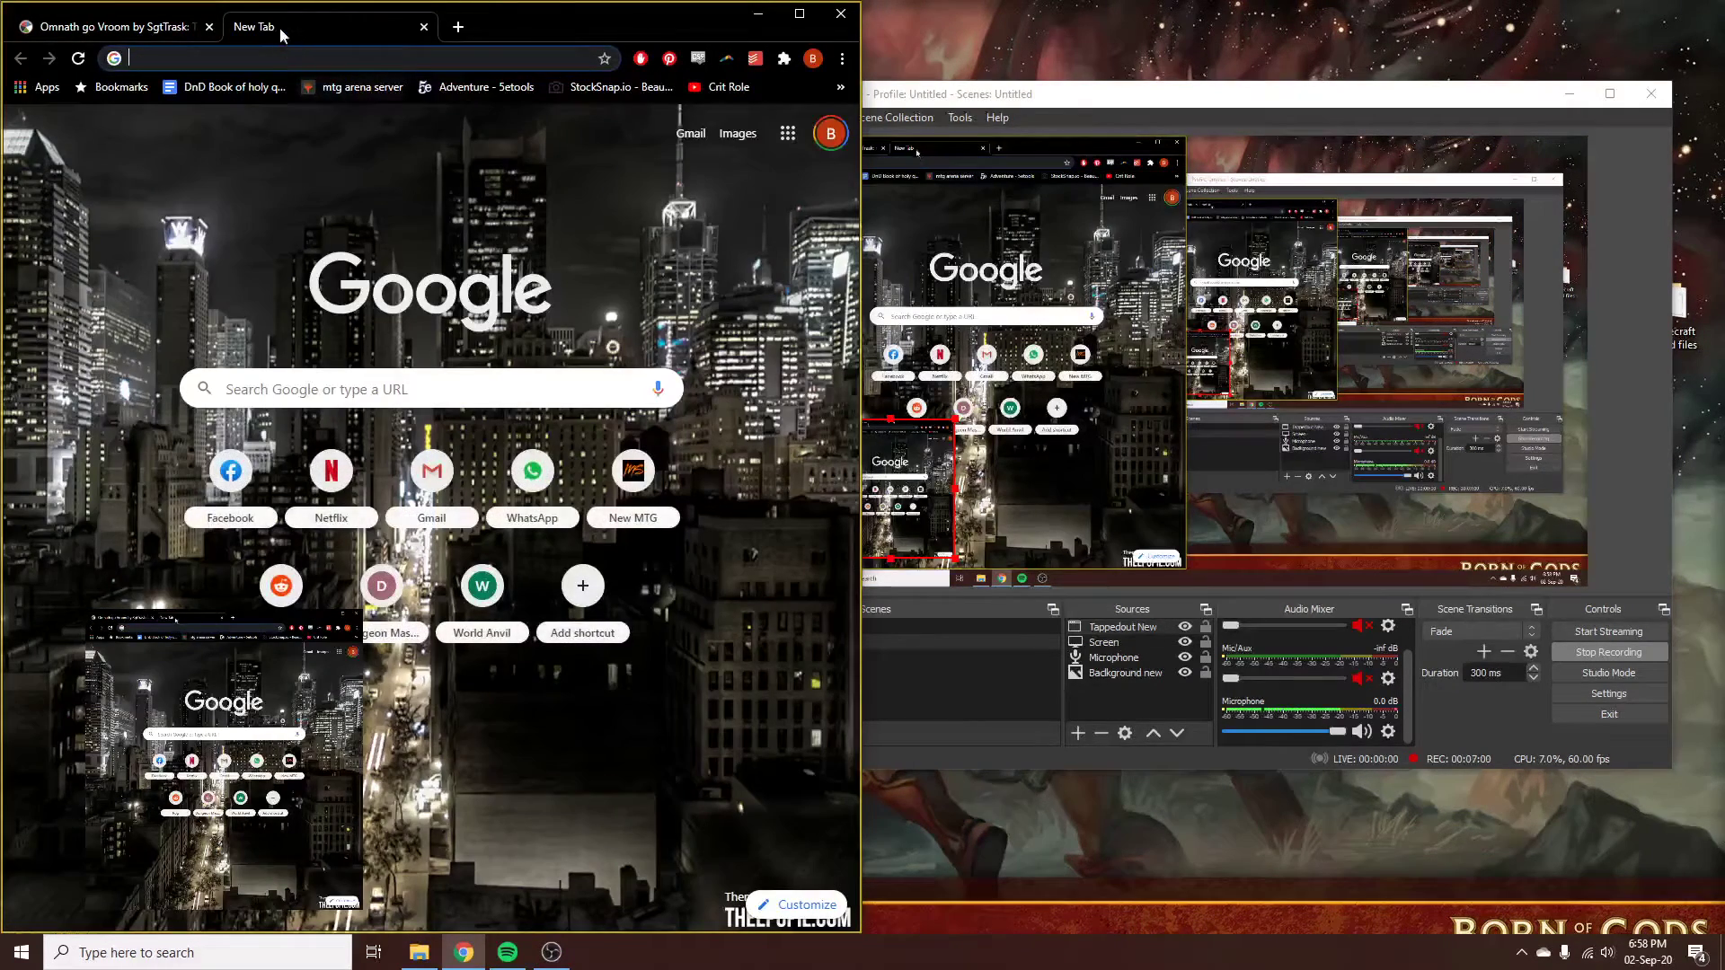
left_click_drag(279, 27, 1720, 360)
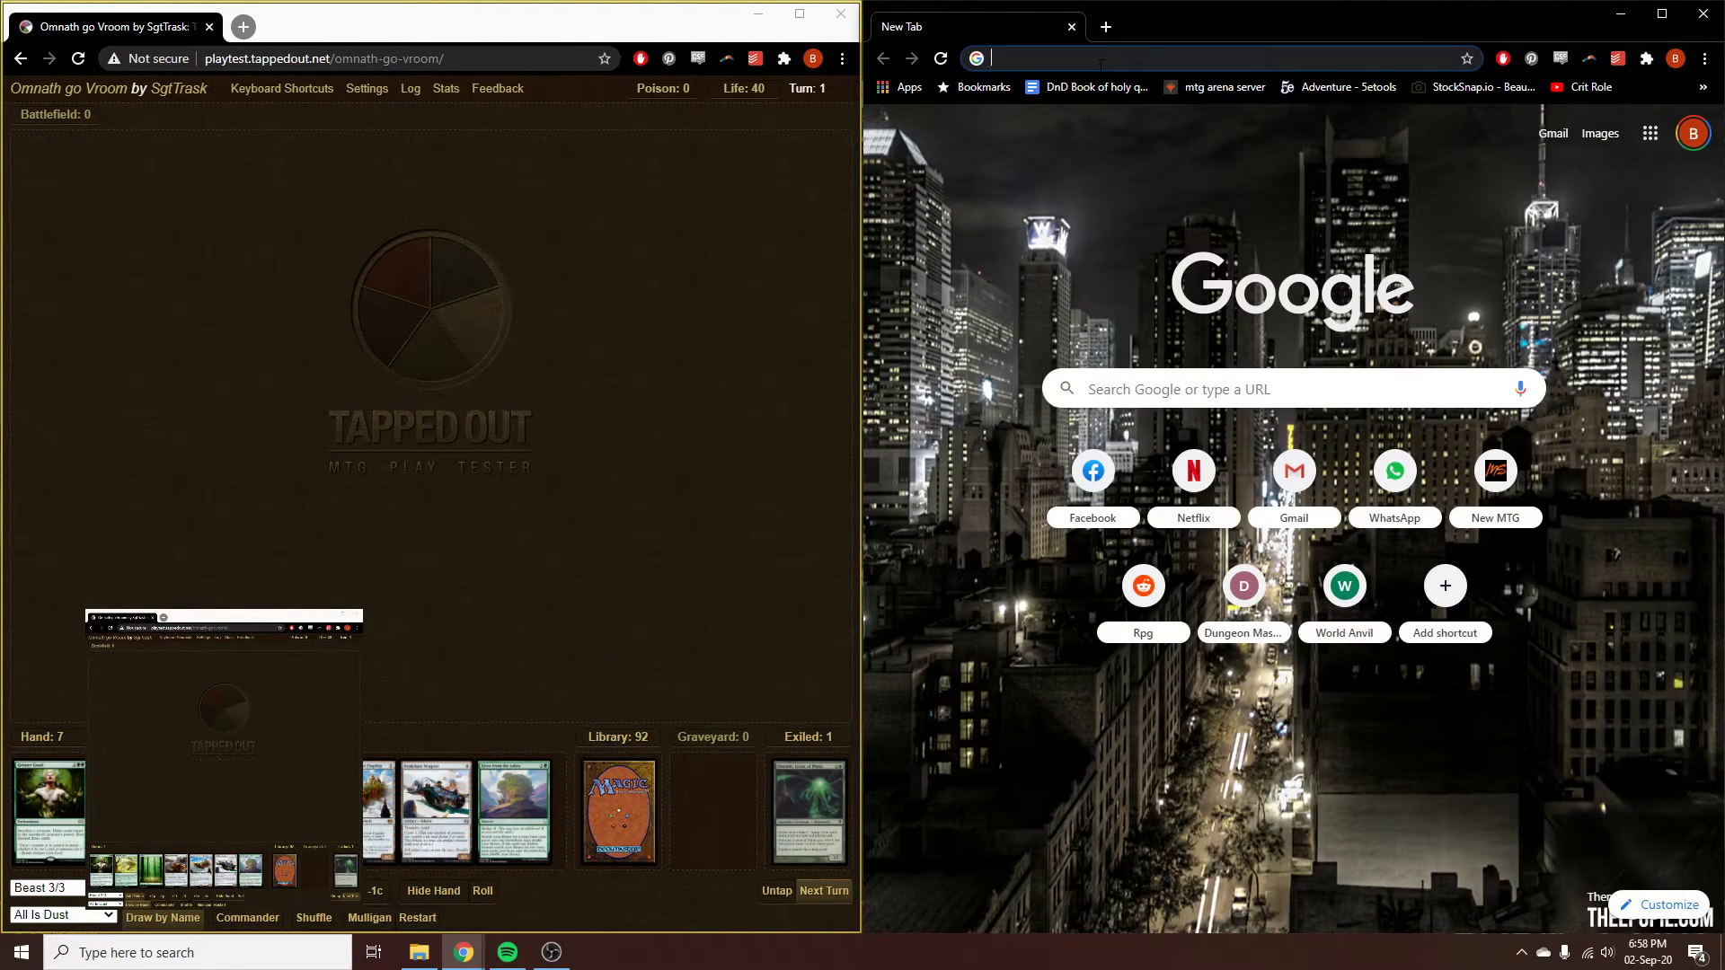
type("spelltable.com")
key("Return")
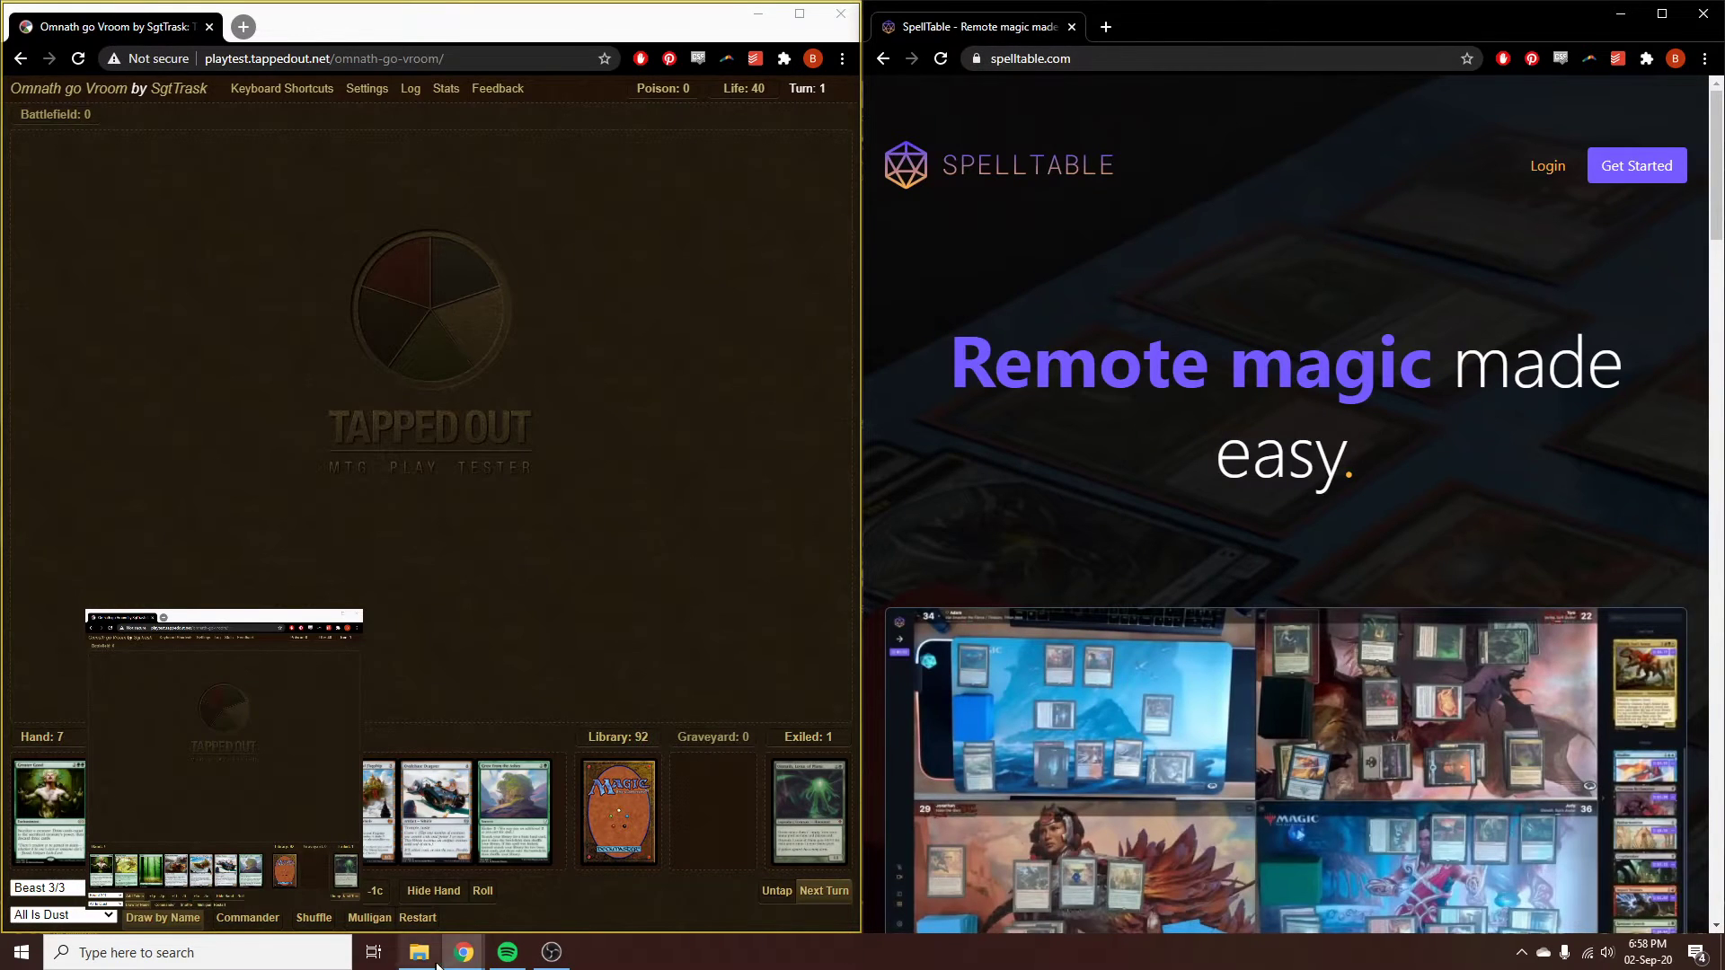
left_click(552, 953)
left_click(1581, 158)
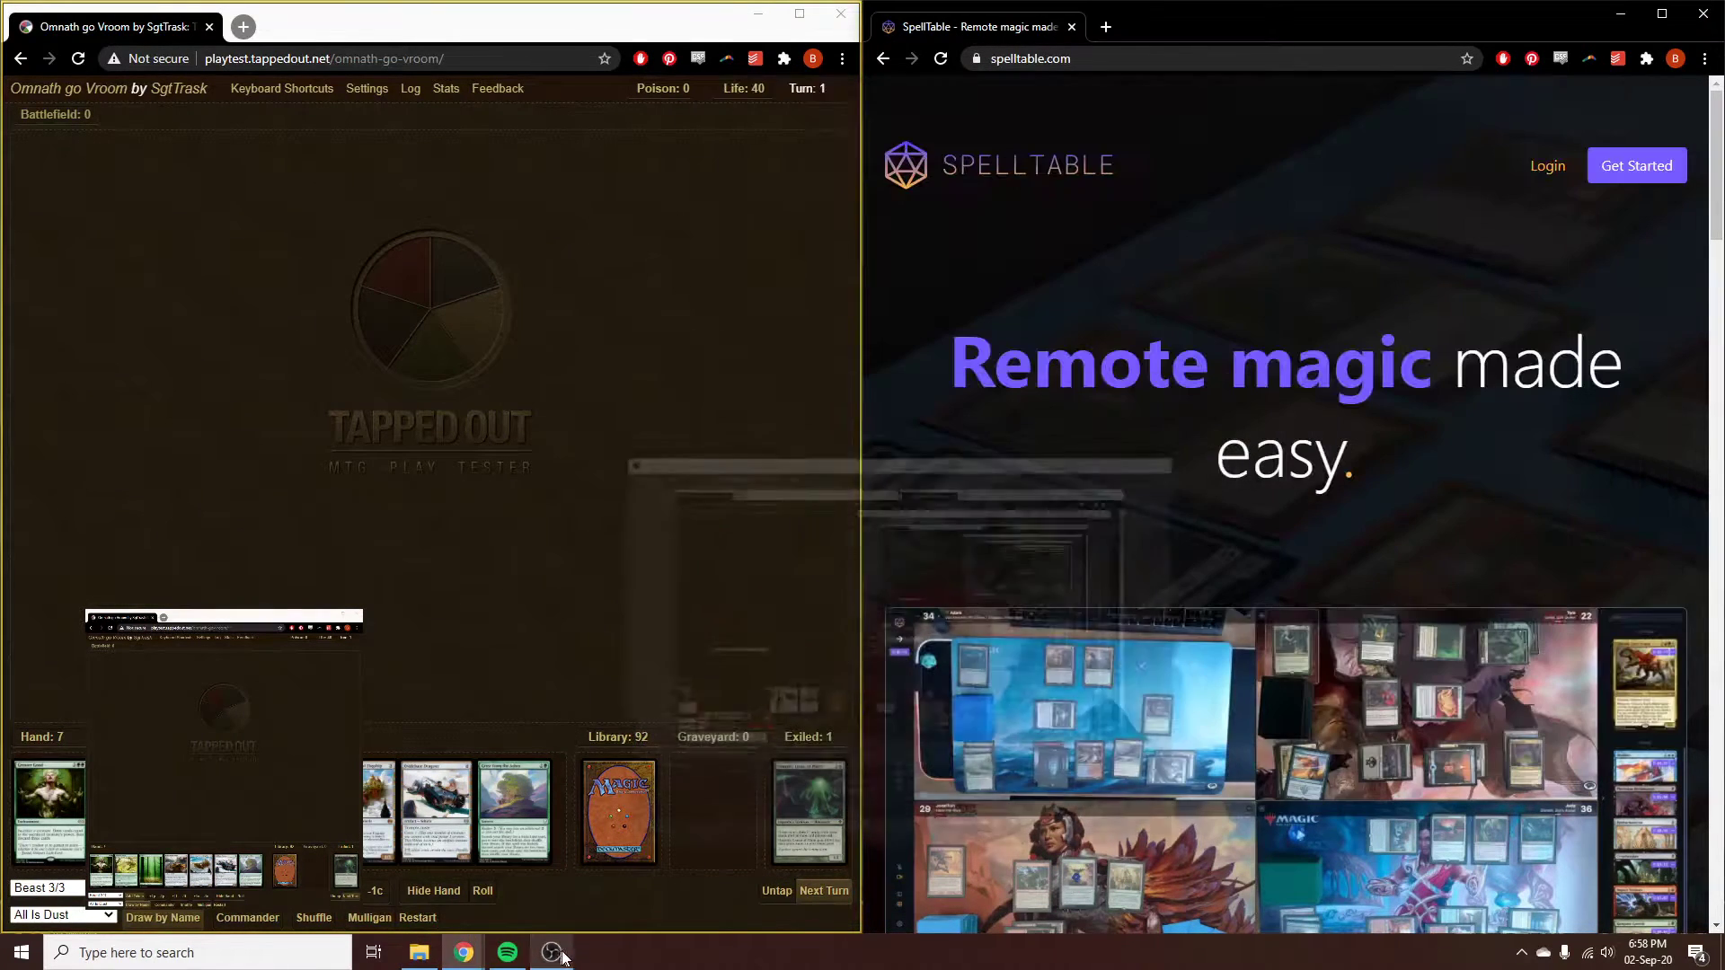
Step: Log in to SpellTable and enter the first "test" game listed in the lobby
left_click(1546, 171)
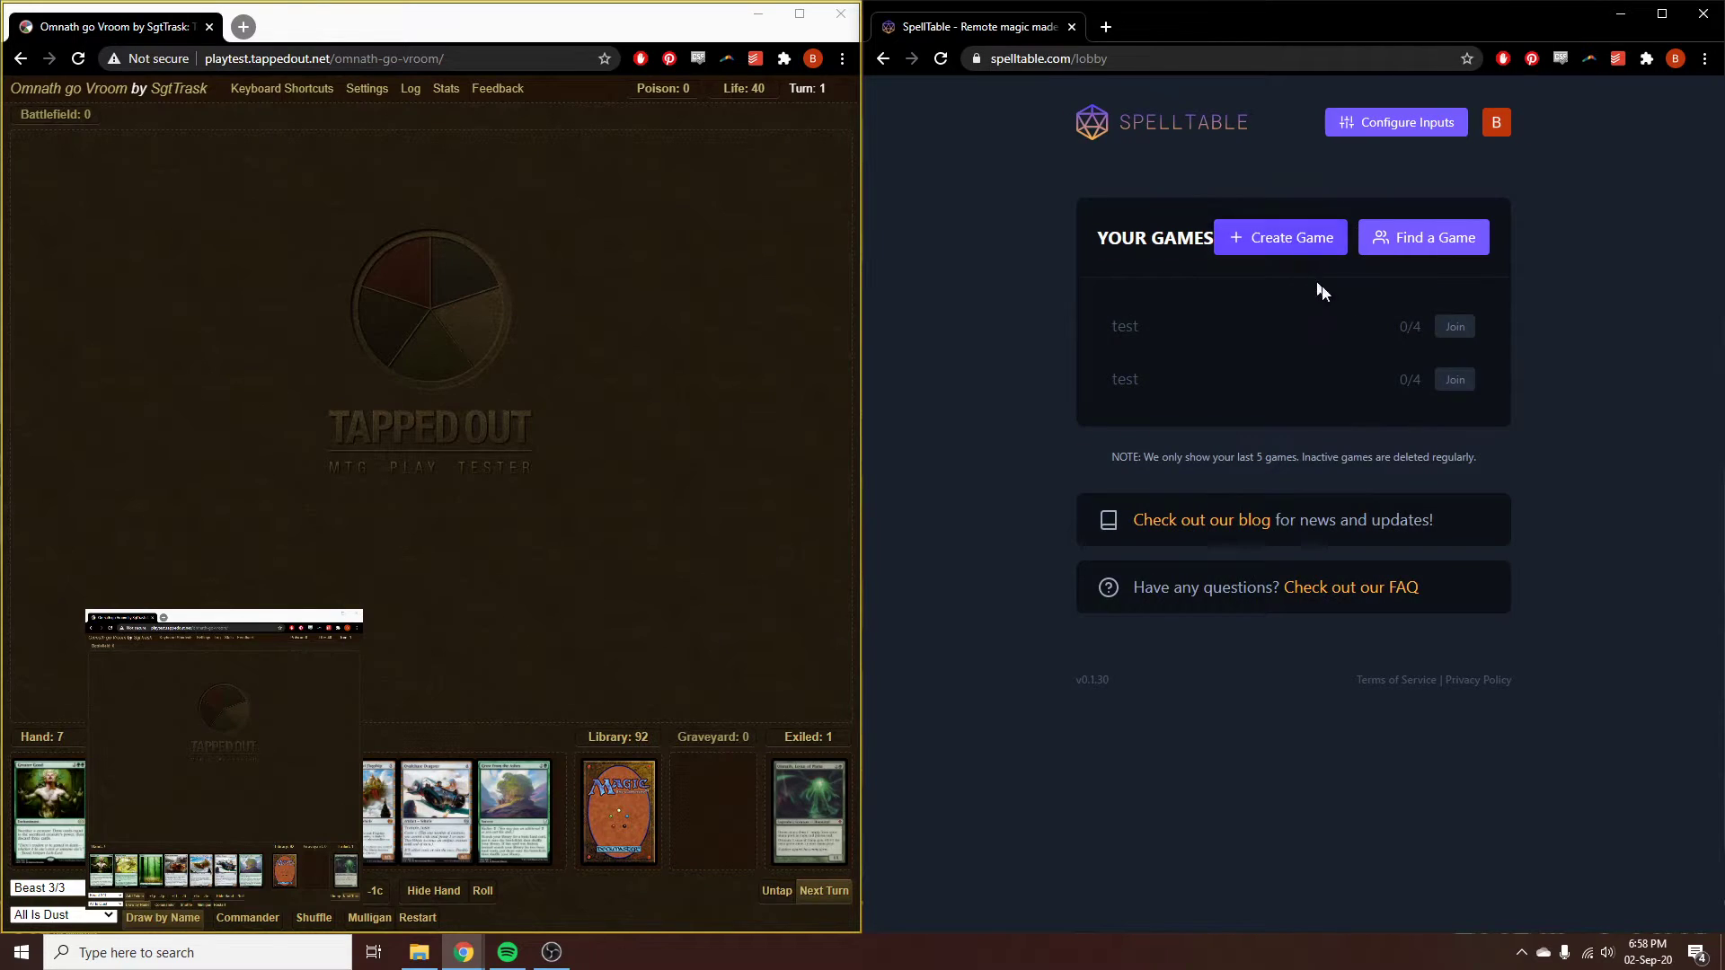
left_click(1464, 327)
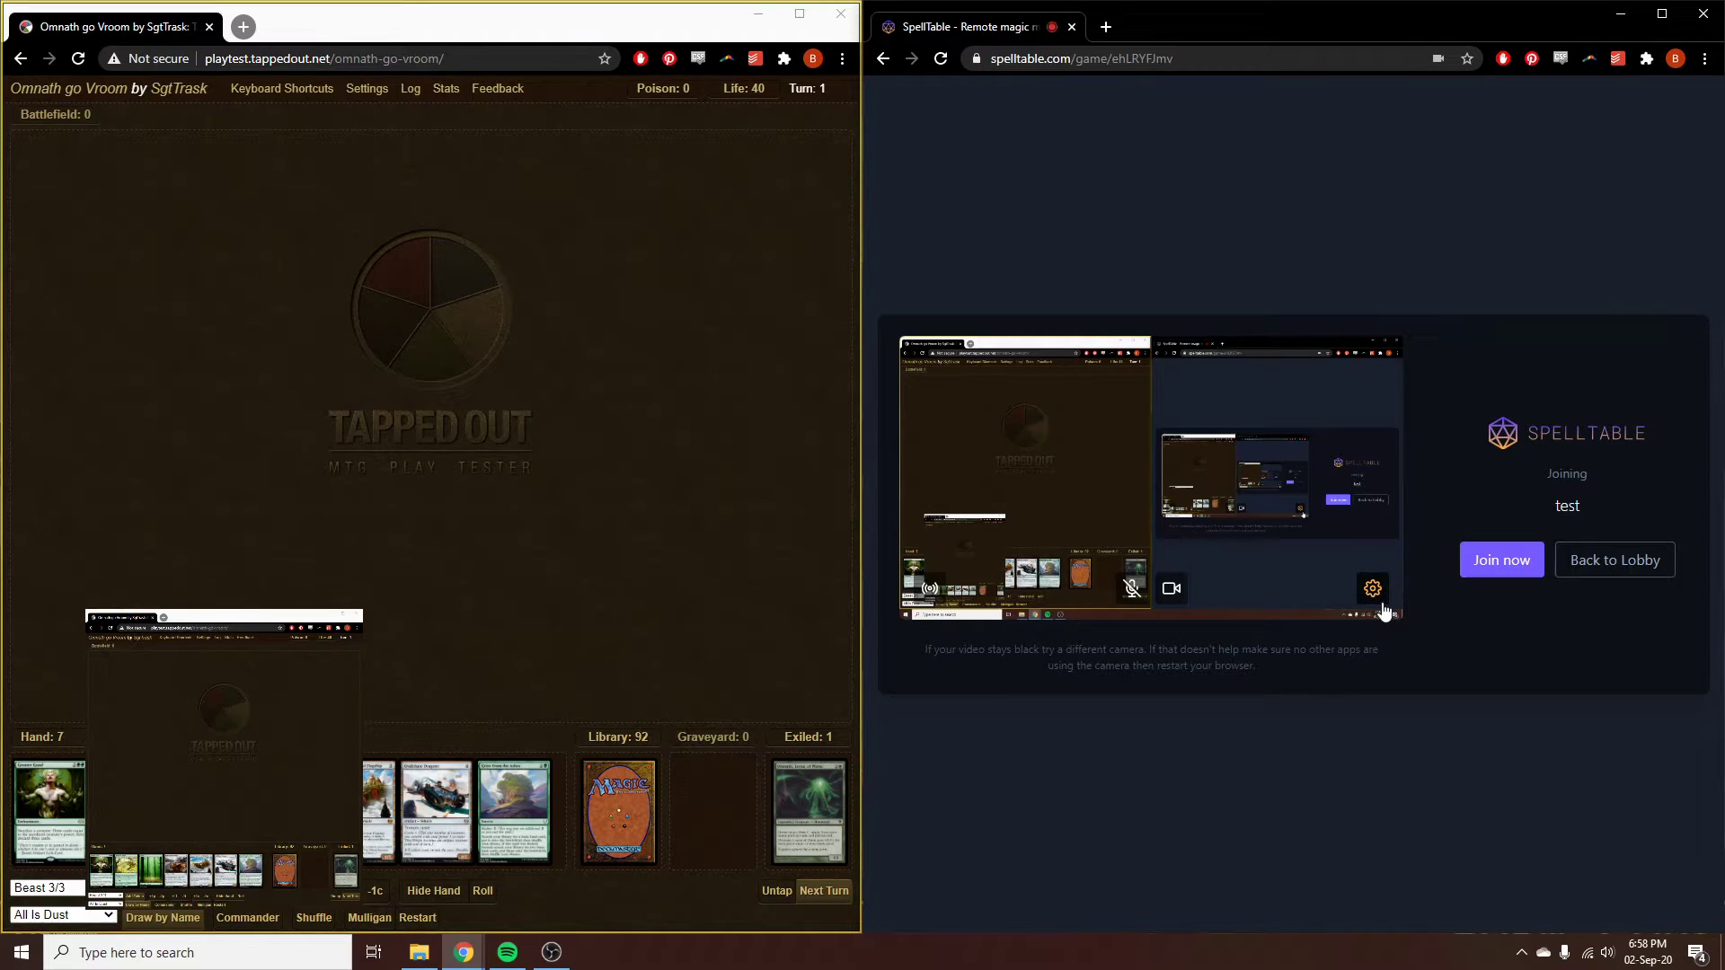
Step: Switch to OBS Studio to check the VirtualCam output status, and return to the SpellTable joining page
left_click(552, 953)
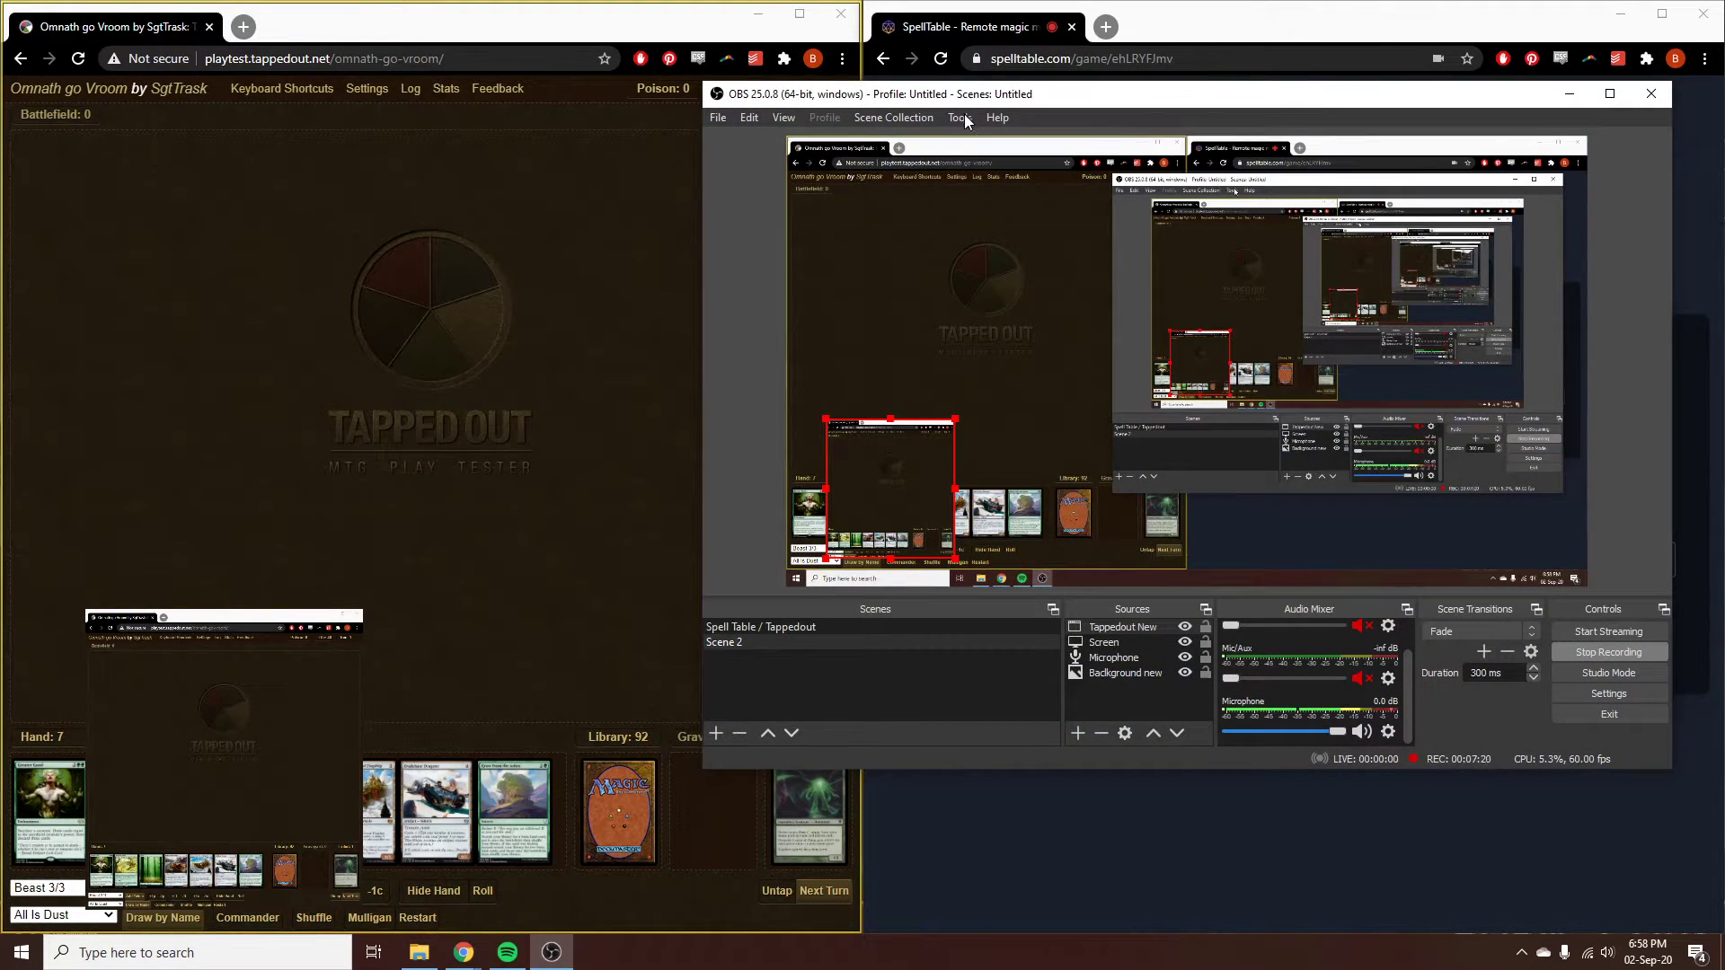
left_click(960, 122)
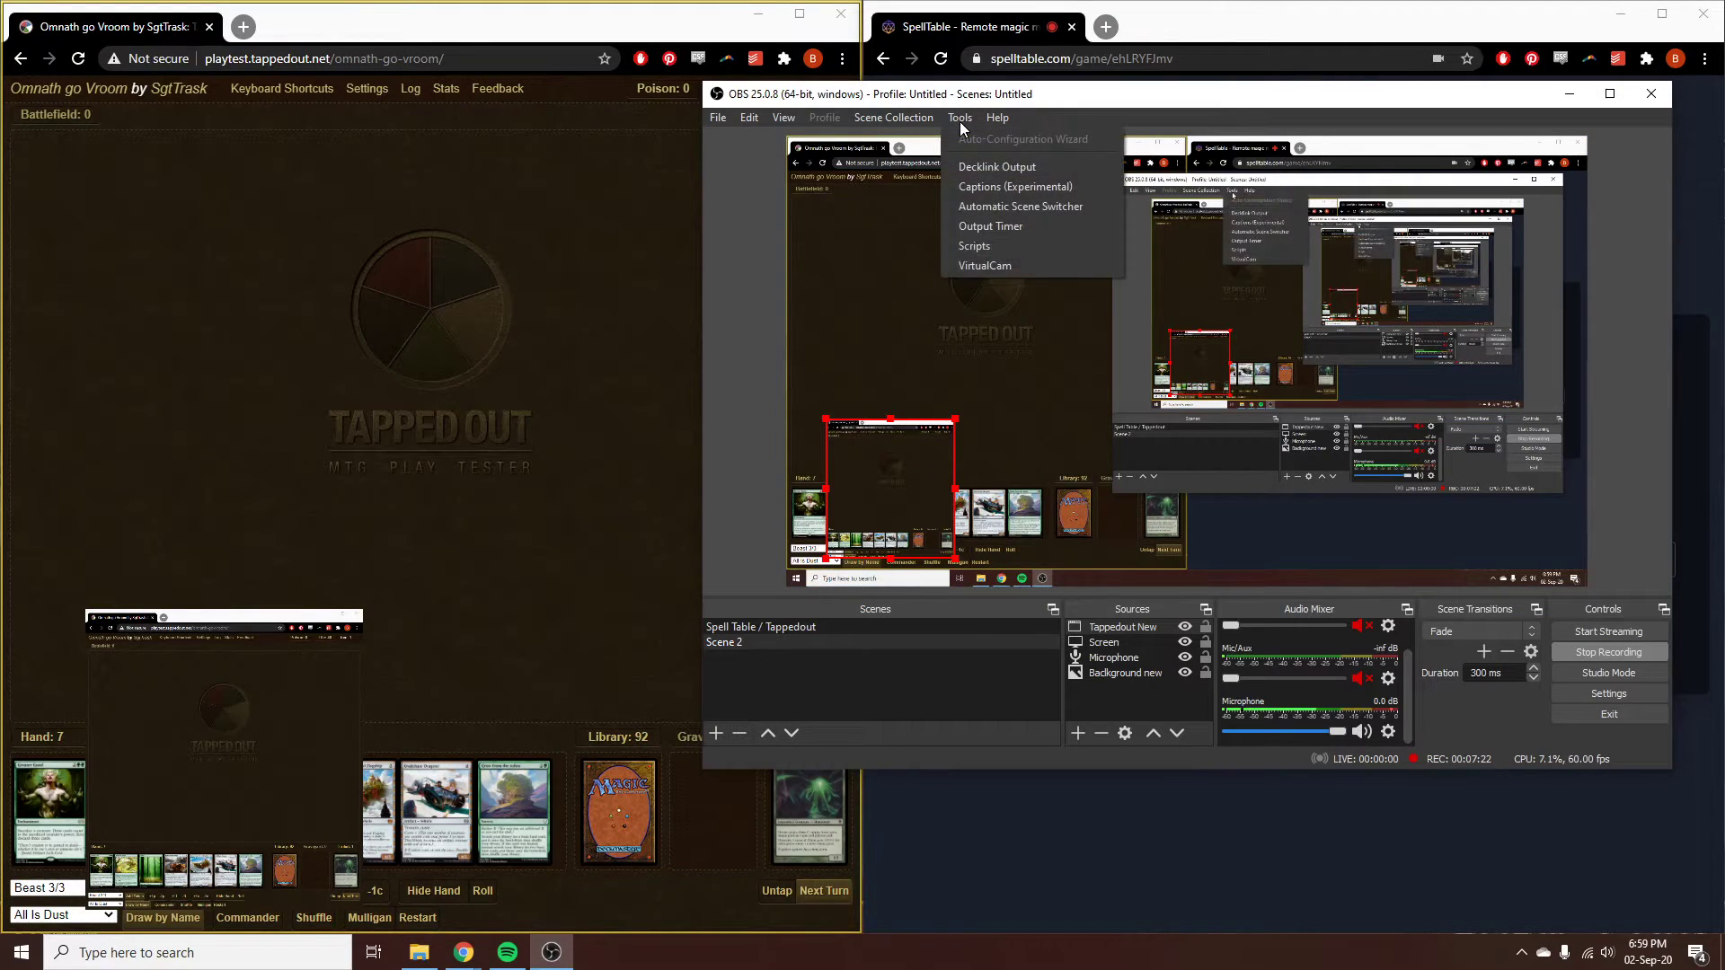
left_click(979, 268)
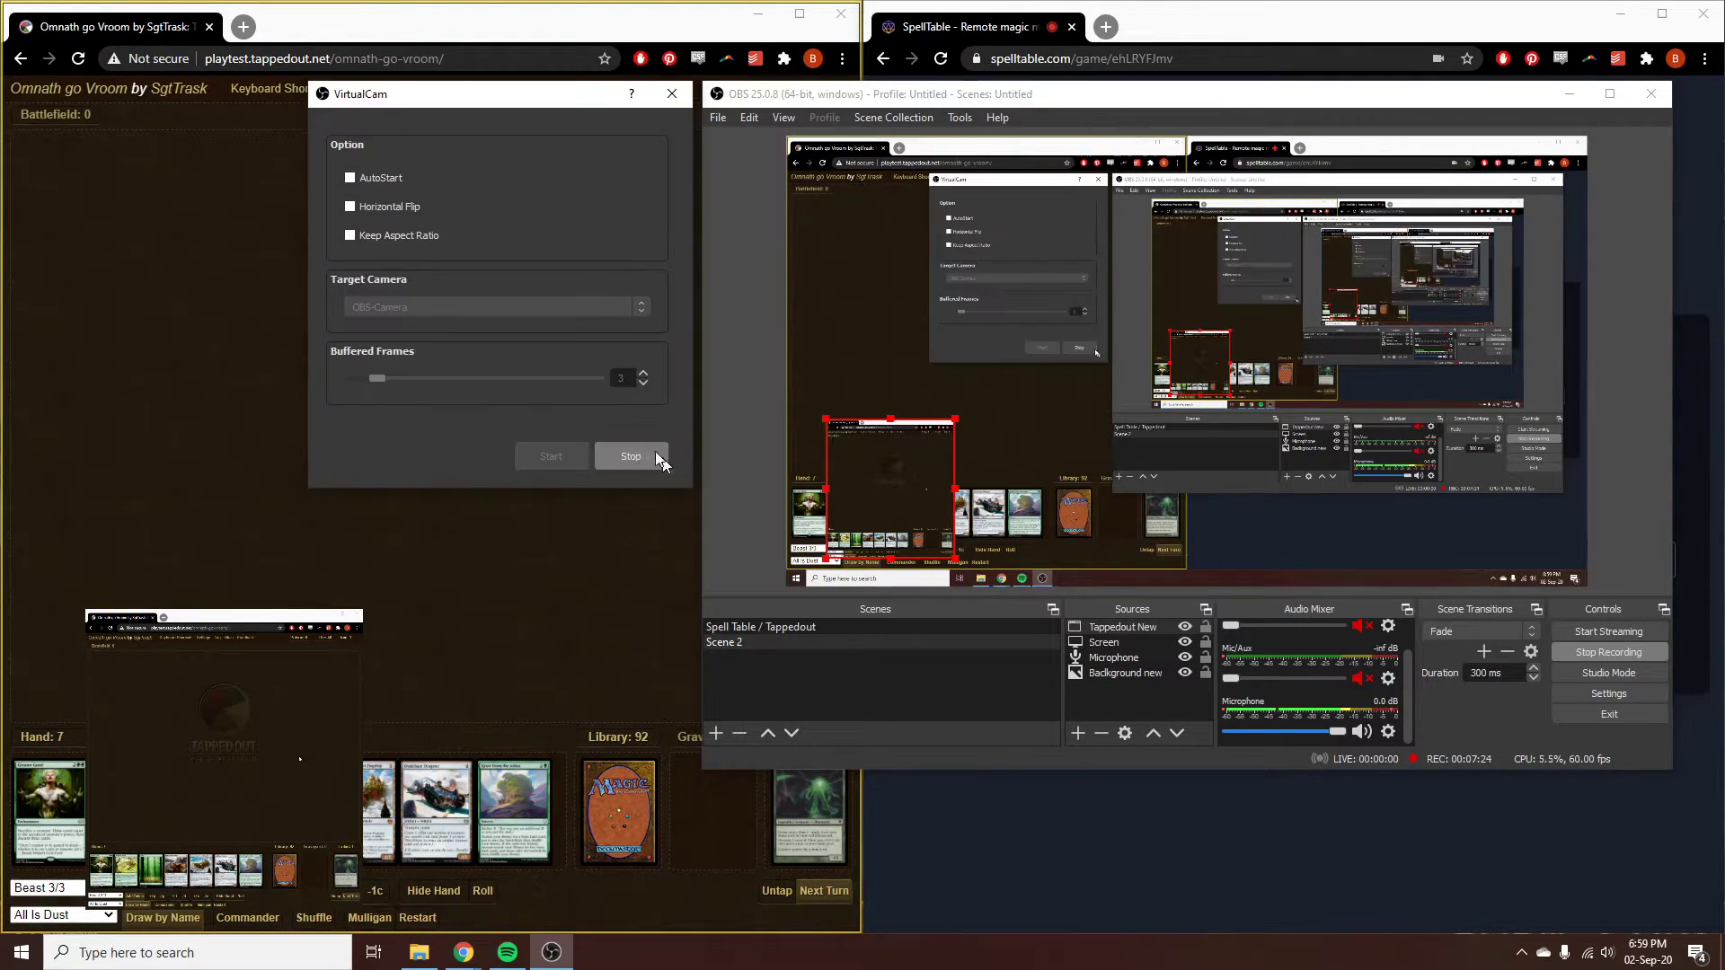
left_click(671, 95)
left_click(1157, 17)
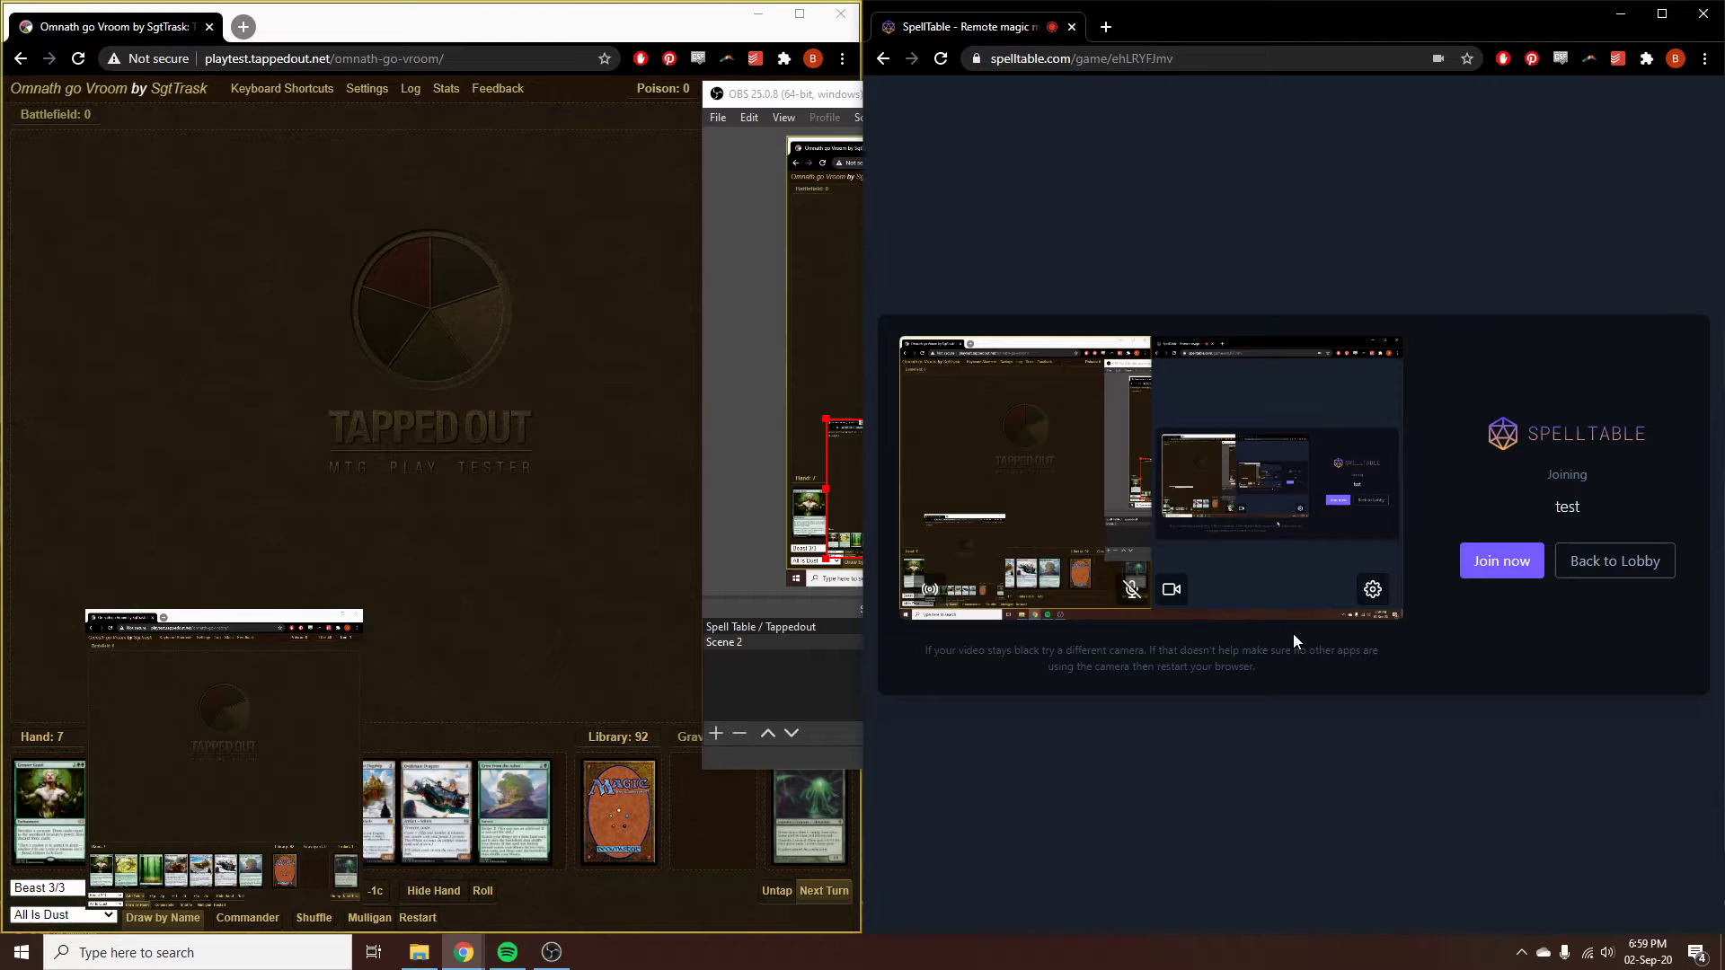
Step: Apply OBS-Camera as the camera and the default Blue Snowball as the microphone in SpellTable's input configuration
left_click(1373, 586)
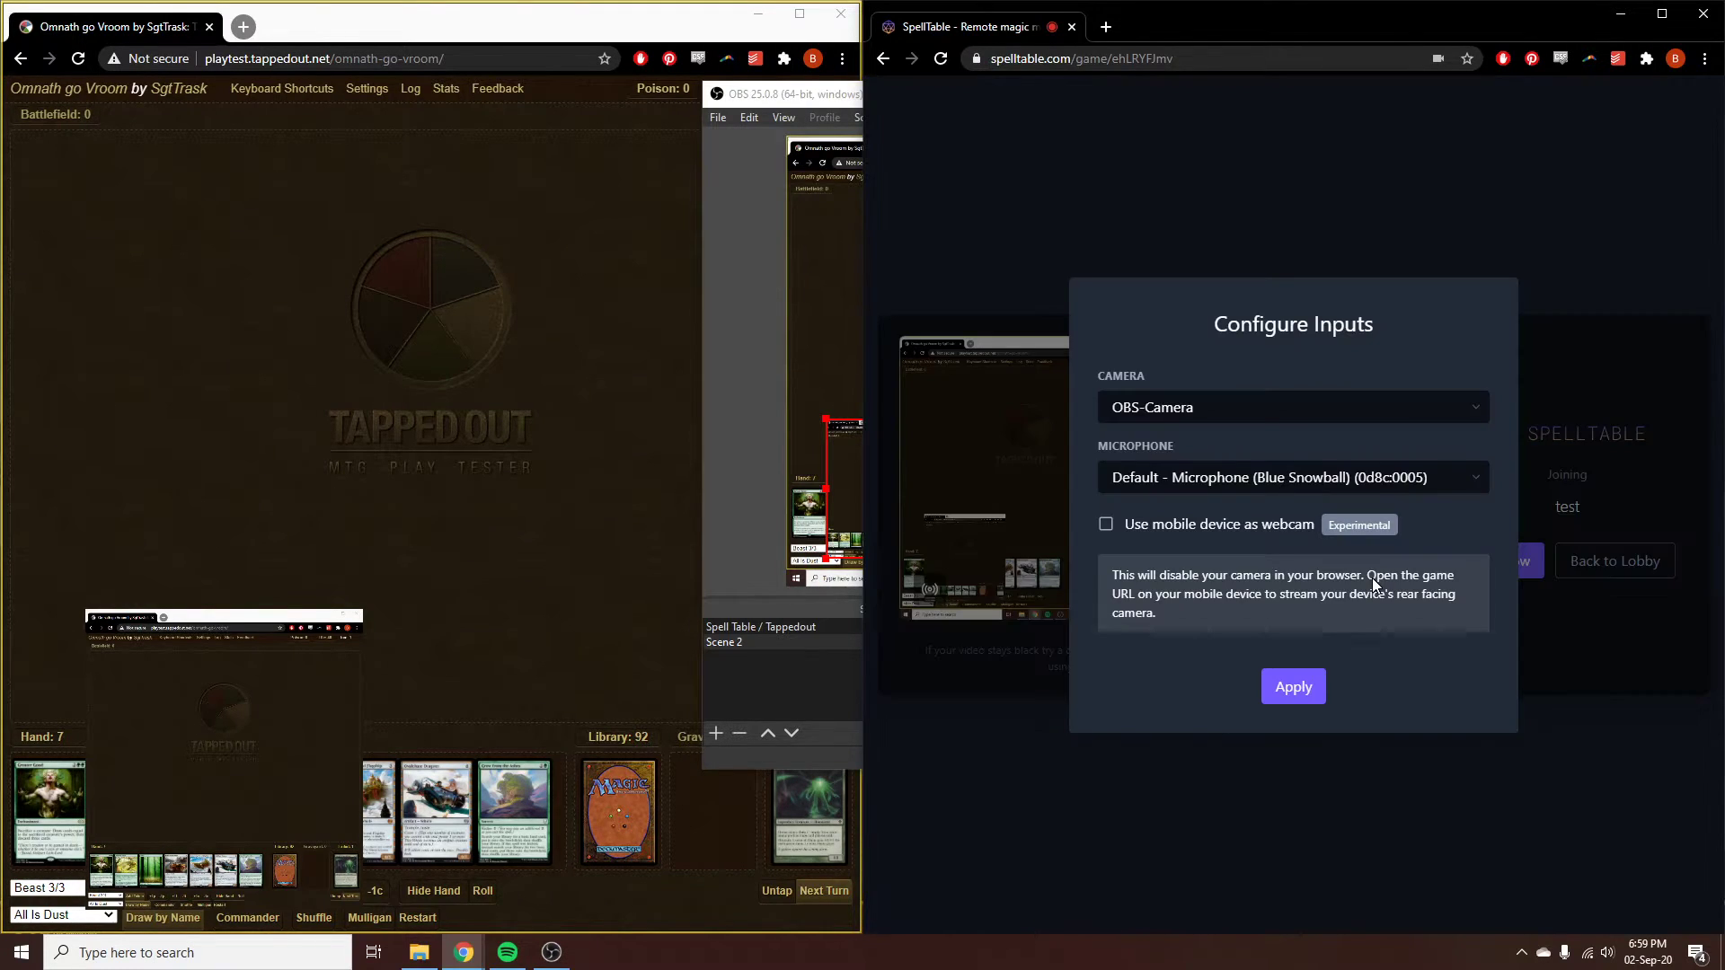
left_click(1449, 271)
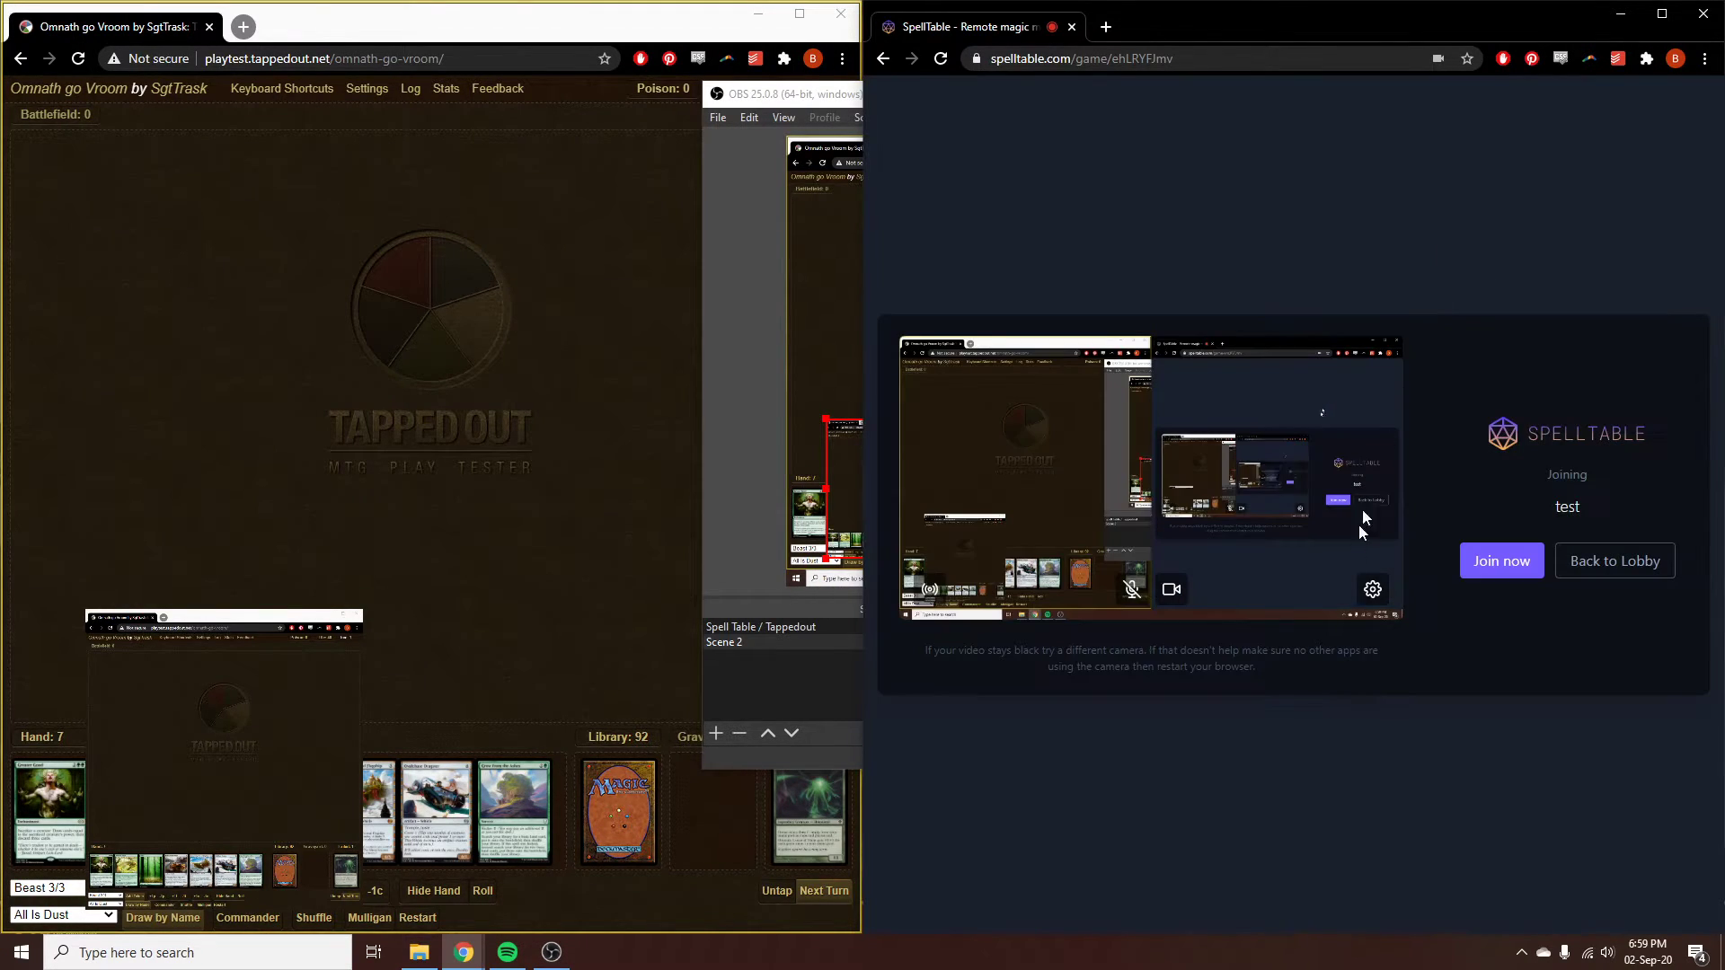
left_click(1366, 588)
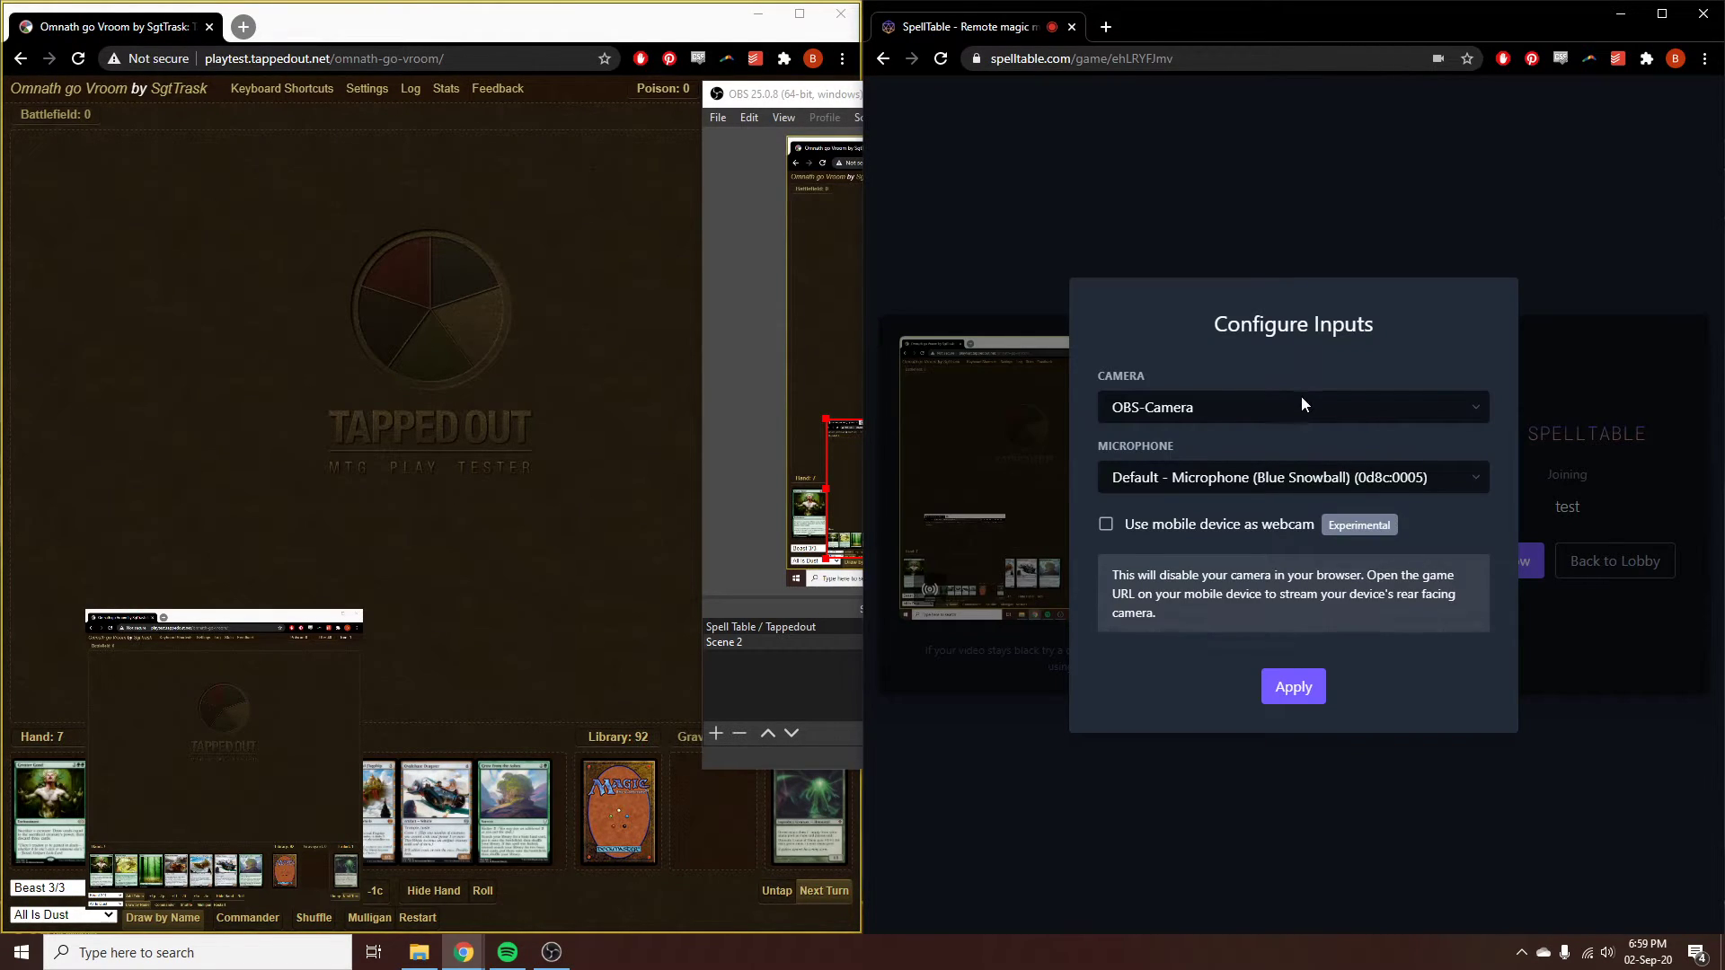
left_click(1294, 686)
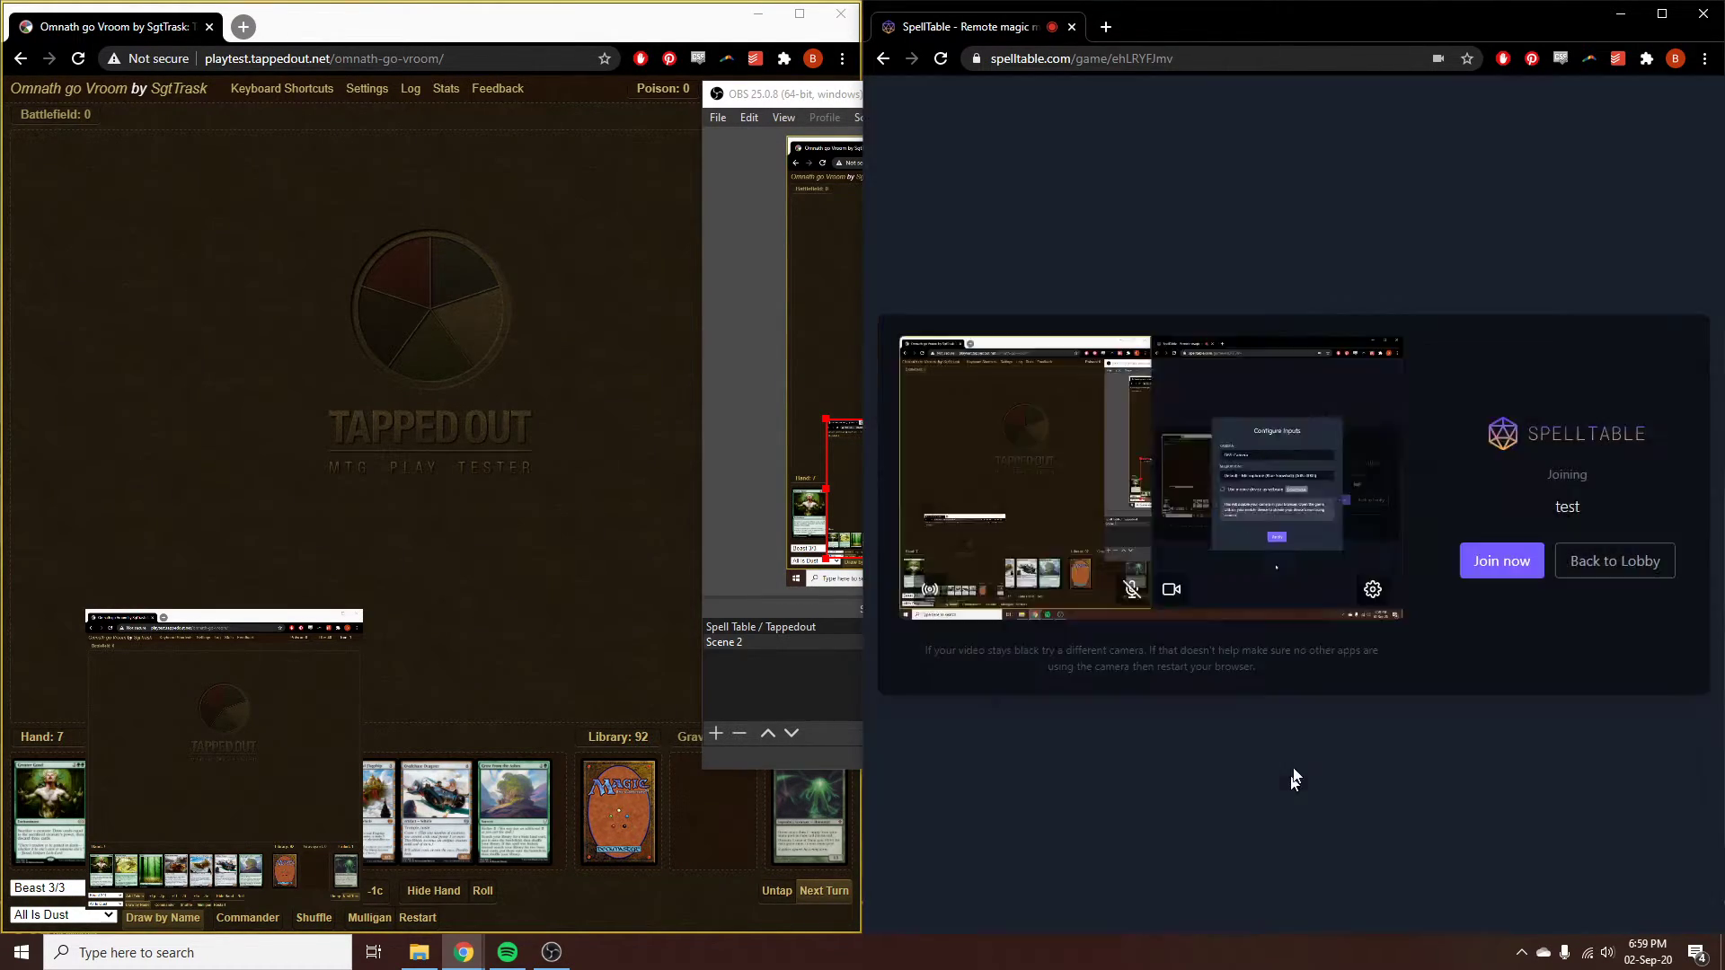
Step: Join the test game on SpellTable and dismiss the welcome tour
left_click(1500, 564)
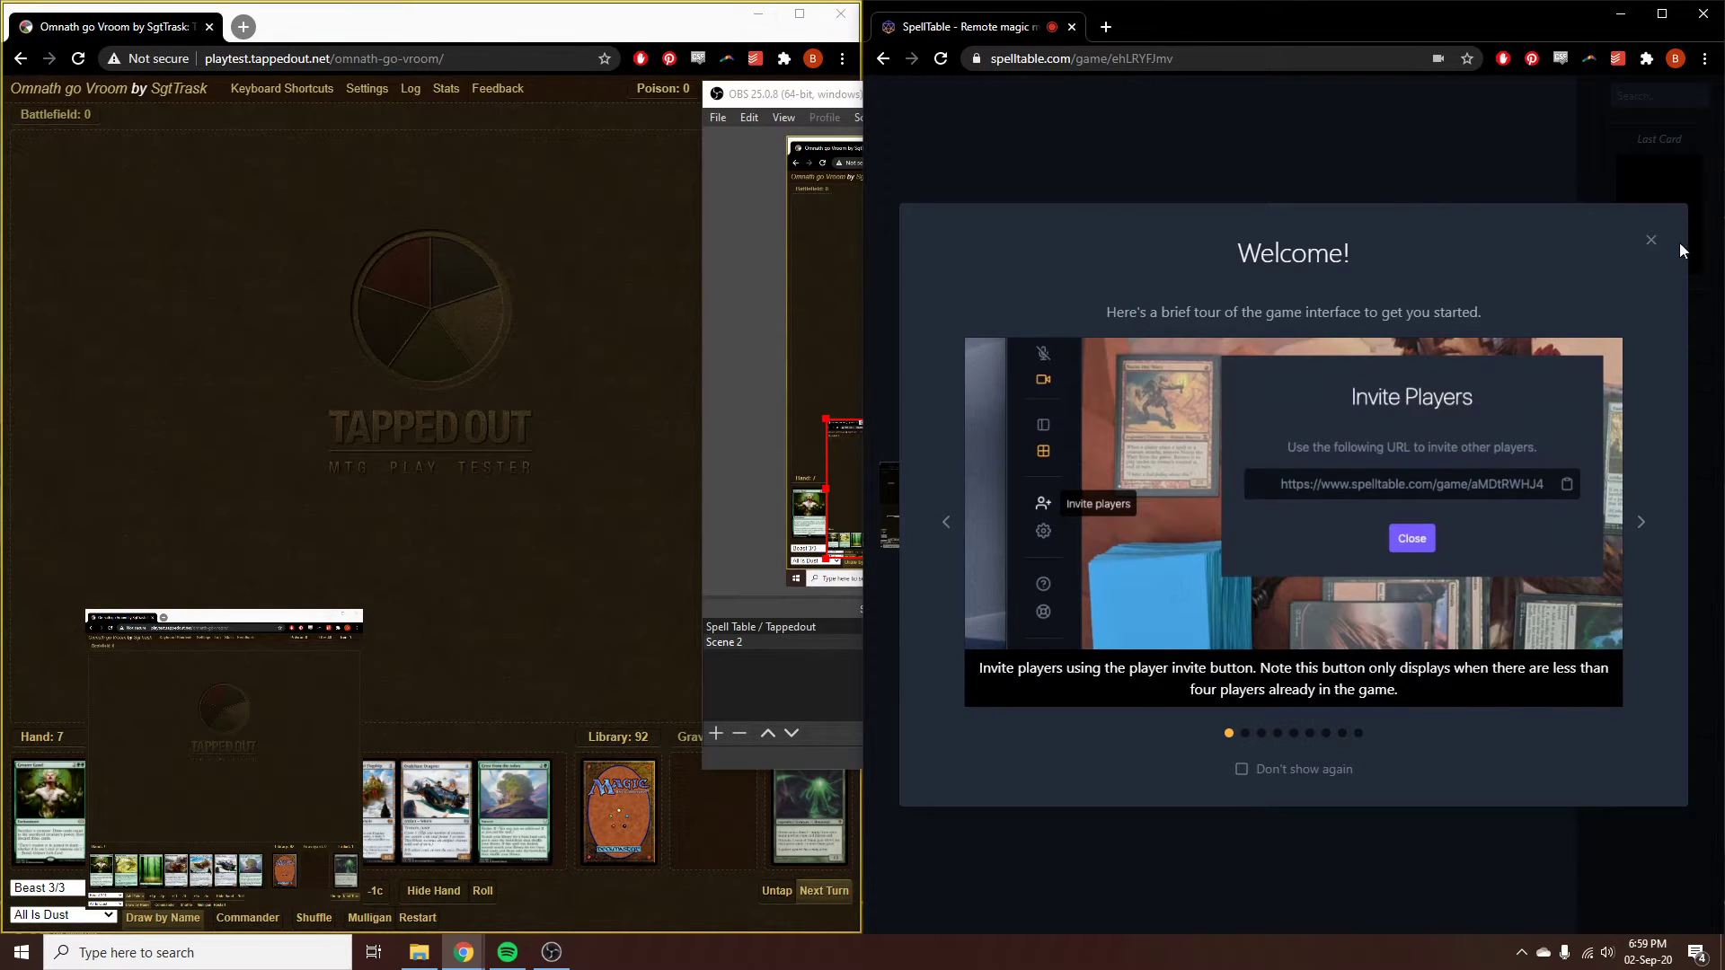
left_click(1652, 240)
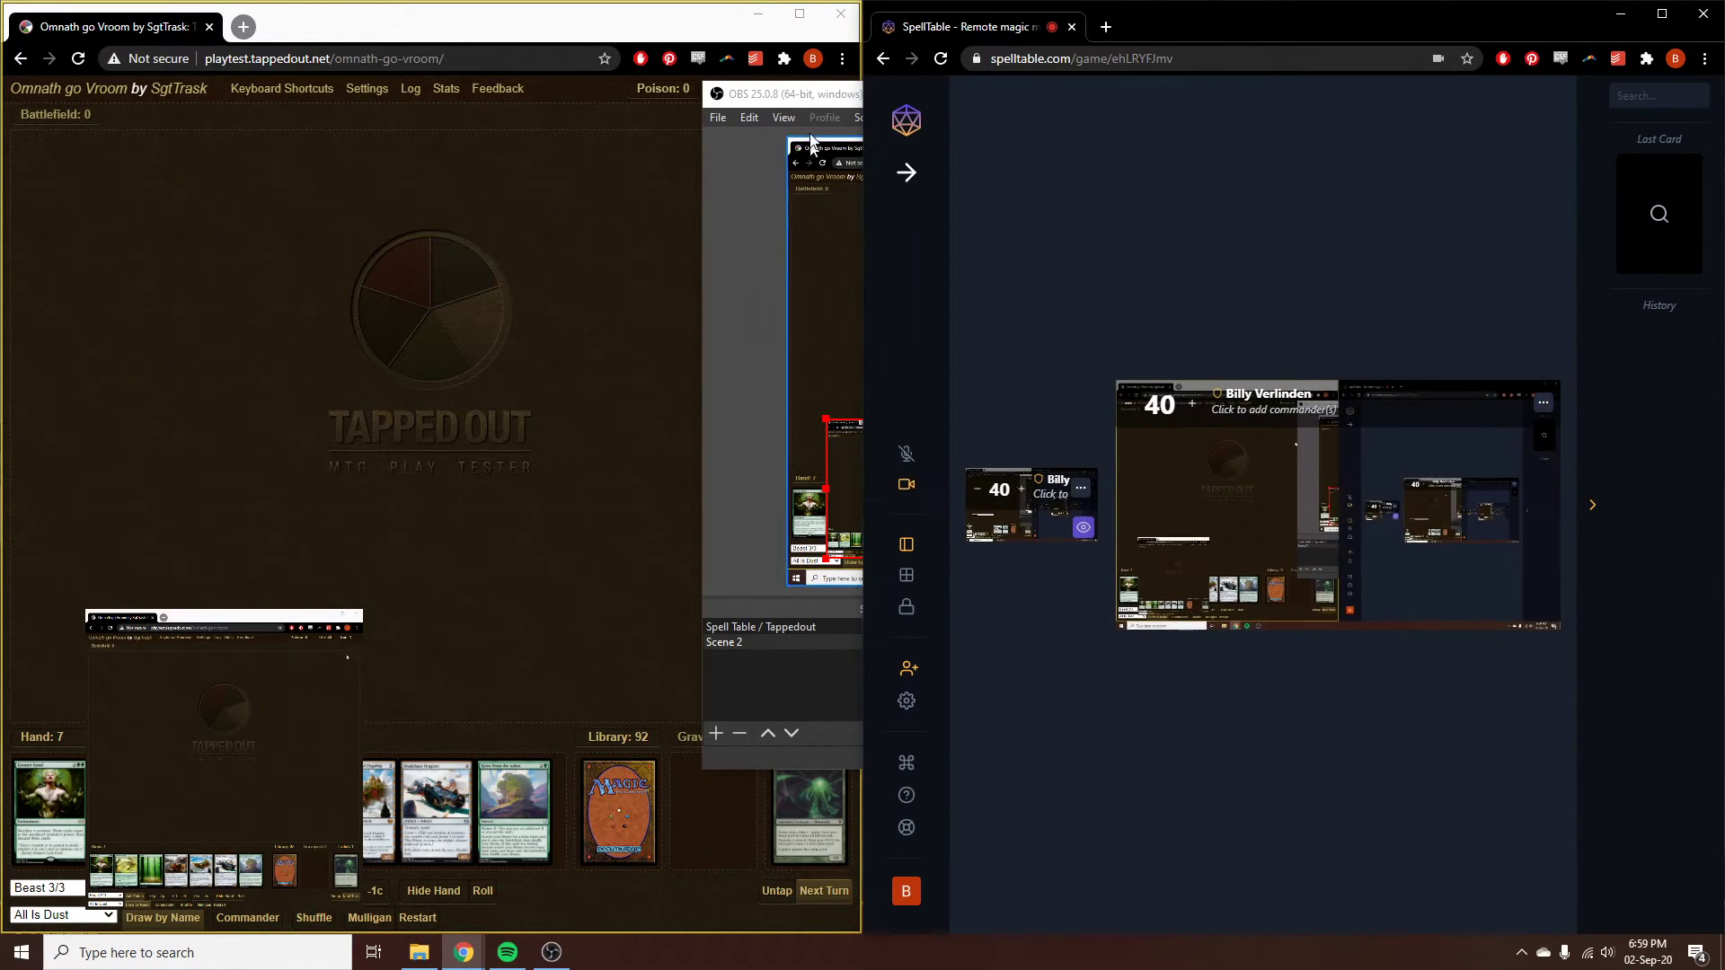
Step: Bring the OBS Studio window to the middle of the screen and clear the selection in the preview
left_click_drag(812, 99, 536, 97)
left_click_drag(905, 95, 933, 109)
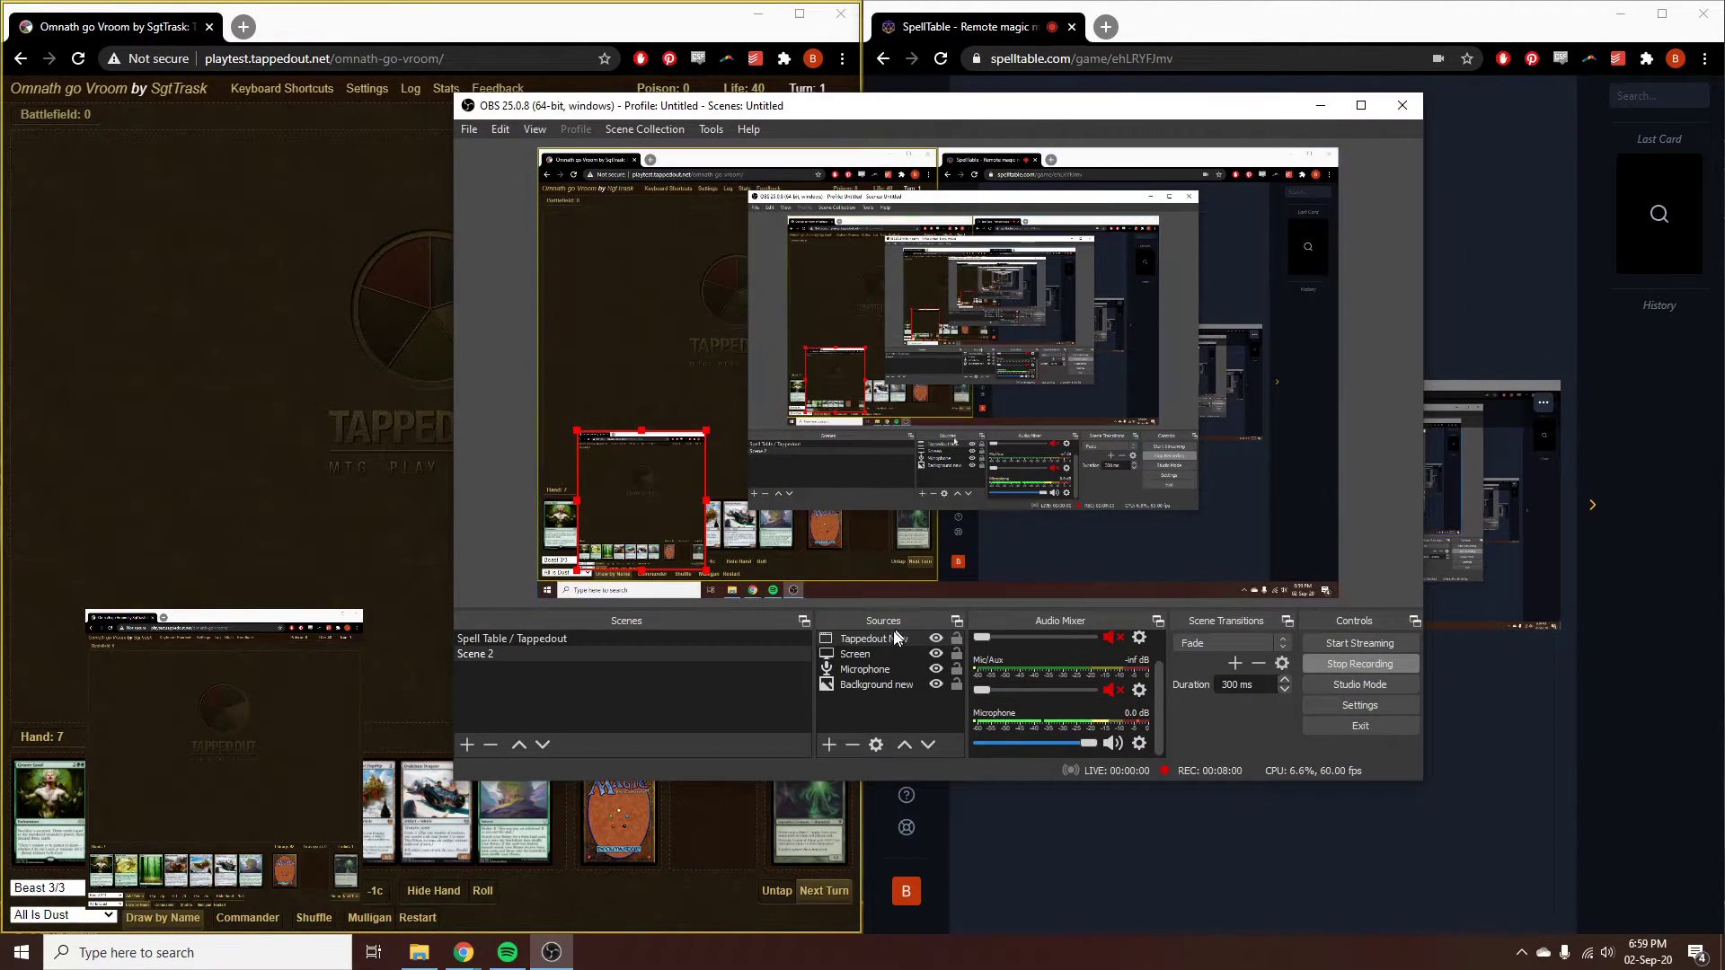
left_click(690, 426)
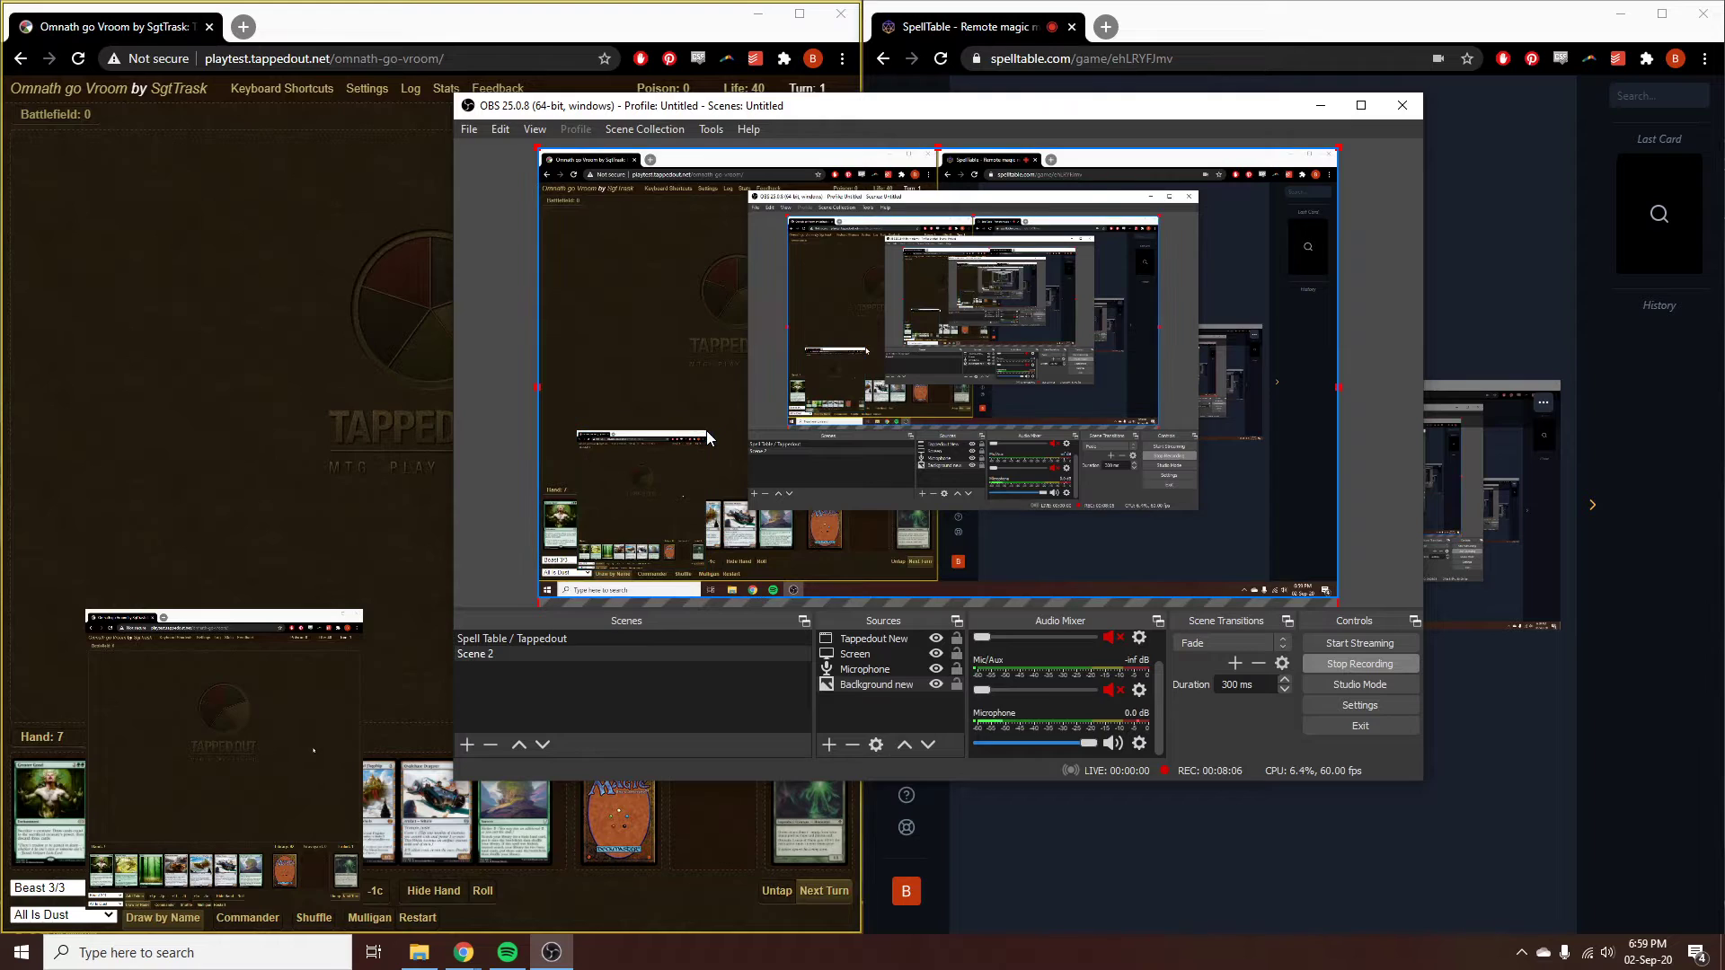
left_click(919, 705)
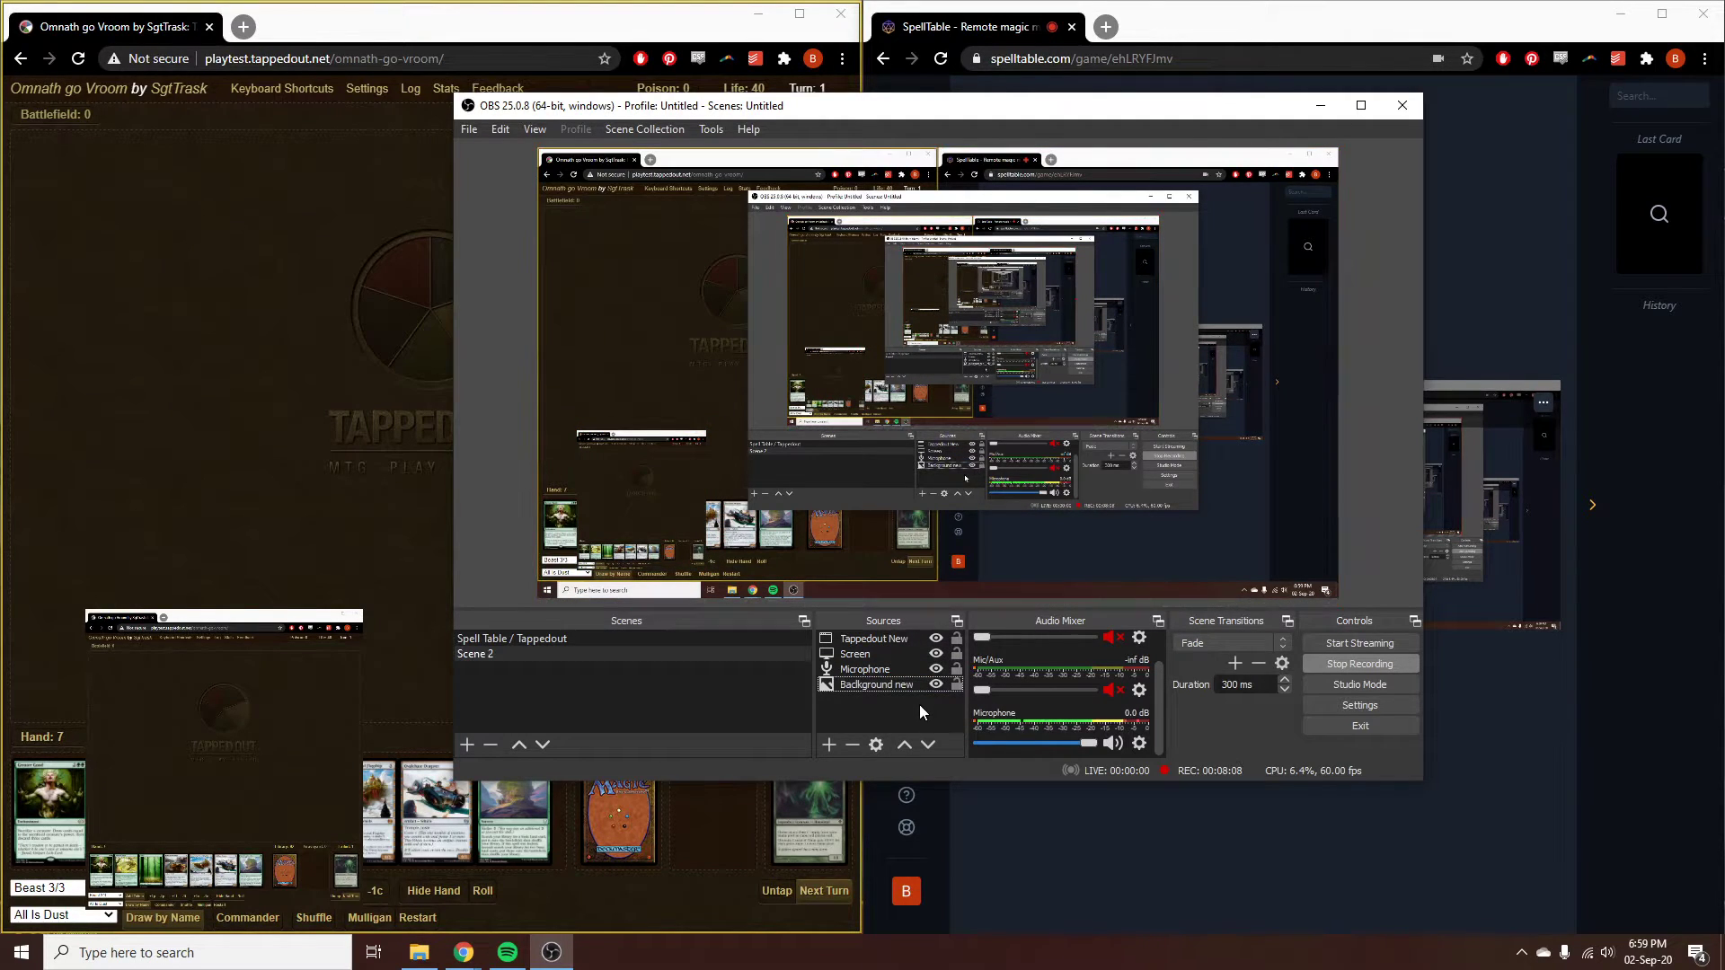
Step: Lock all four sources of Scene 2: Background new, Microphone, Screen and Tappedout New
left_click(957, 685)
left_click(957, 670)
left_click(957, 654)
left_click(957, 639)
left_click(957, 686)
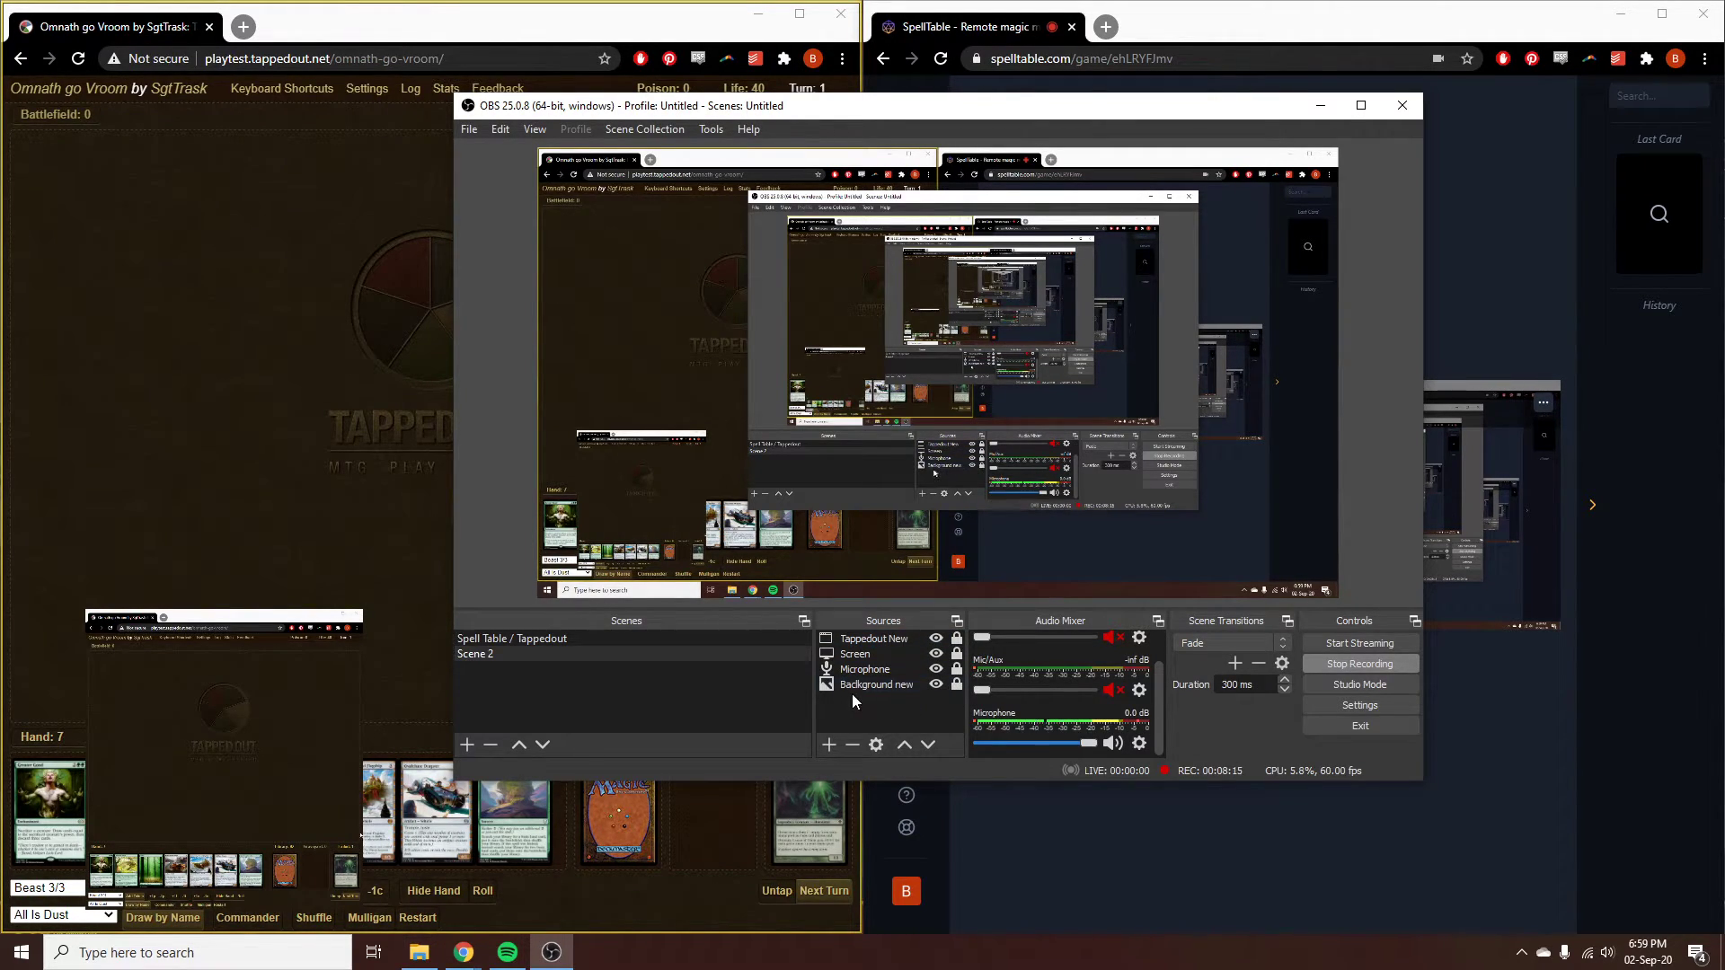
Step: Unlock the Tappedout New source, then enlarge and reposition its capture in the preview canvas
left_click(957, 638)
left_click(626, 475)
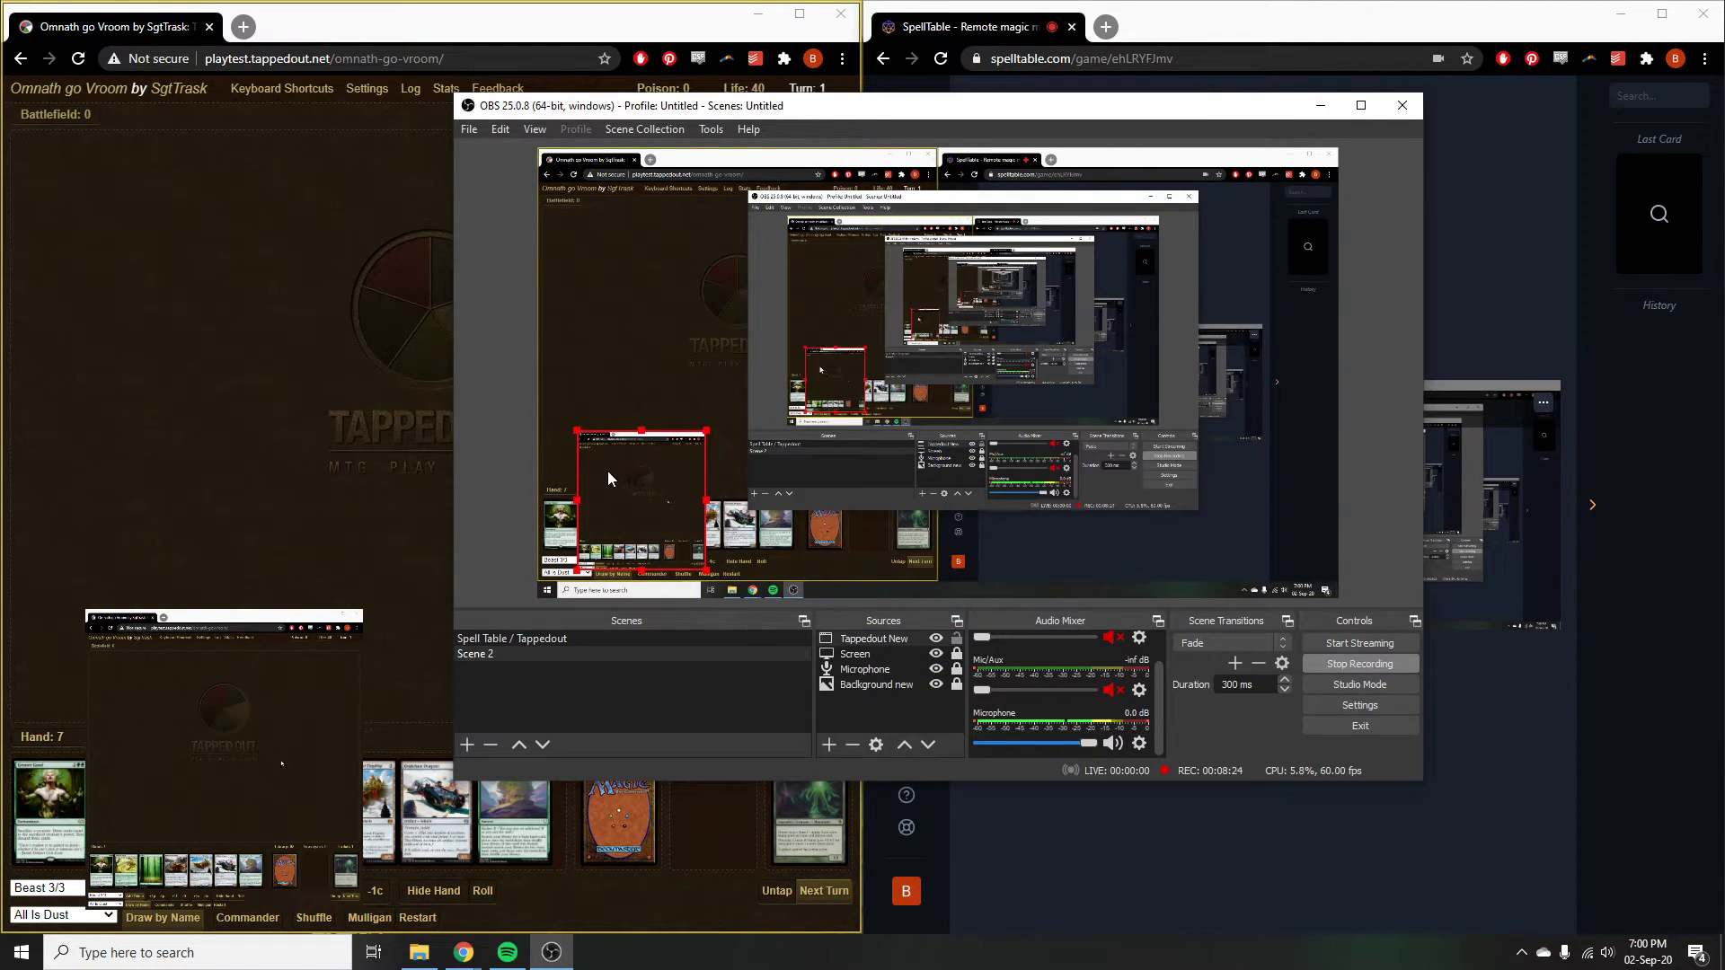
left_click_drag(707, 423, 814, 342)
left_click_drag(640, 451, 644, 12)
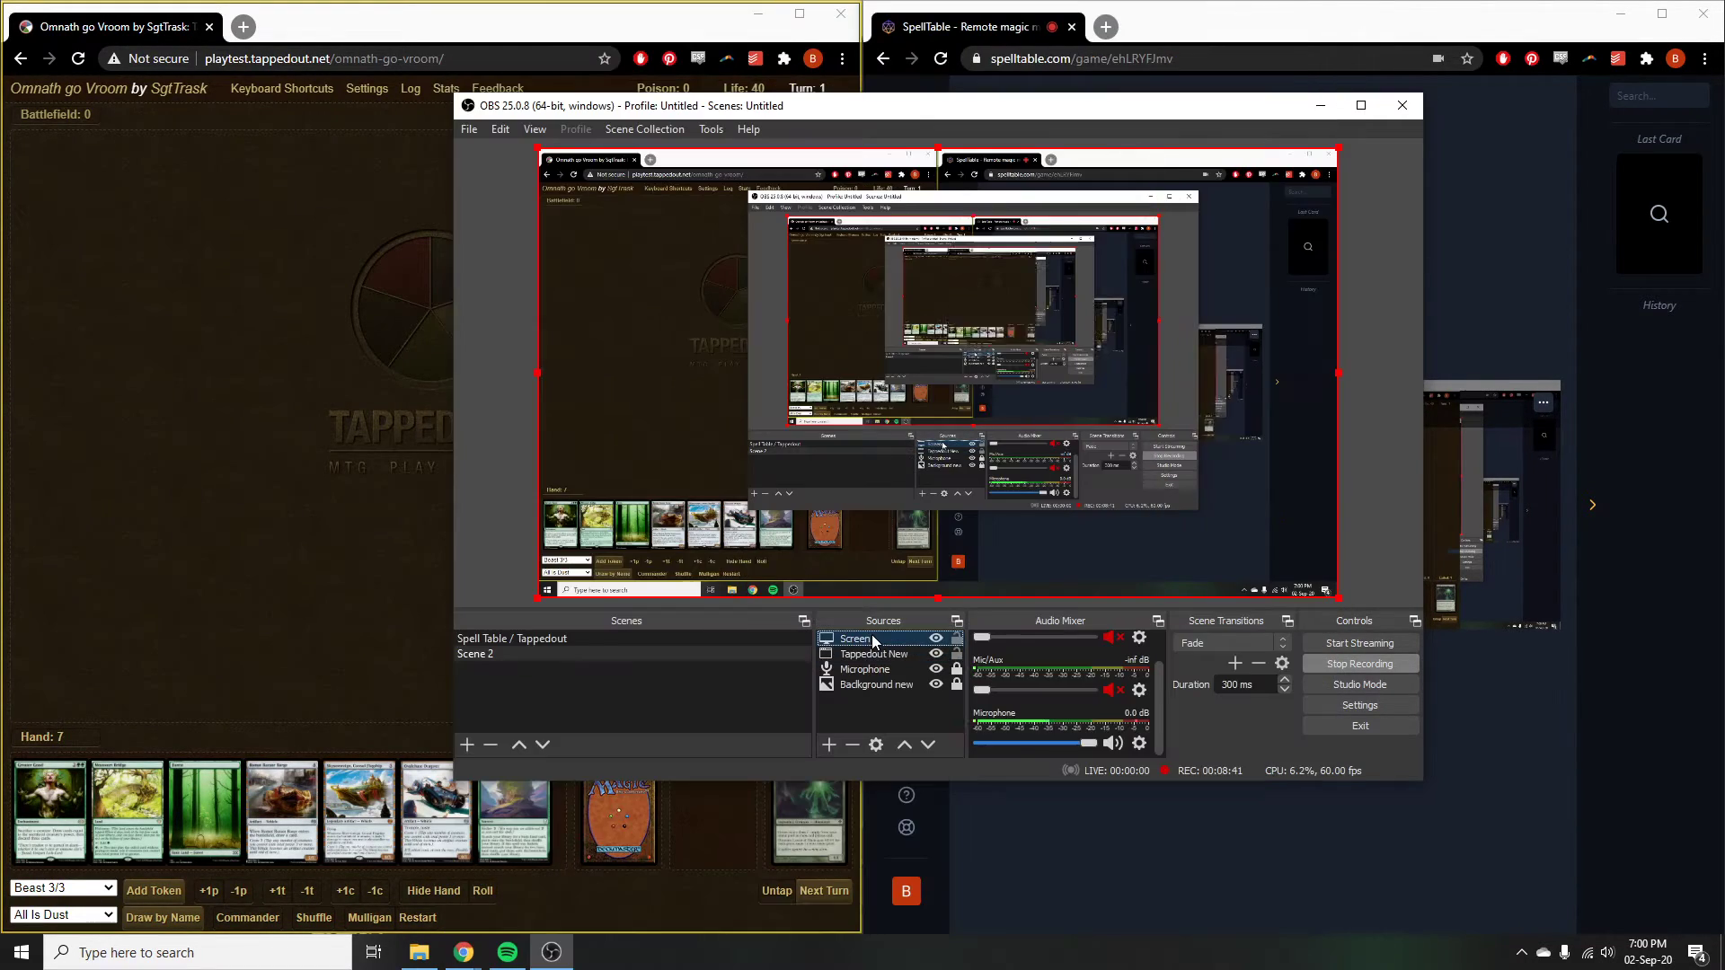
Step: Put the Tappedout New source back above Screen in the source order and hide it
left_click(1224, 14)
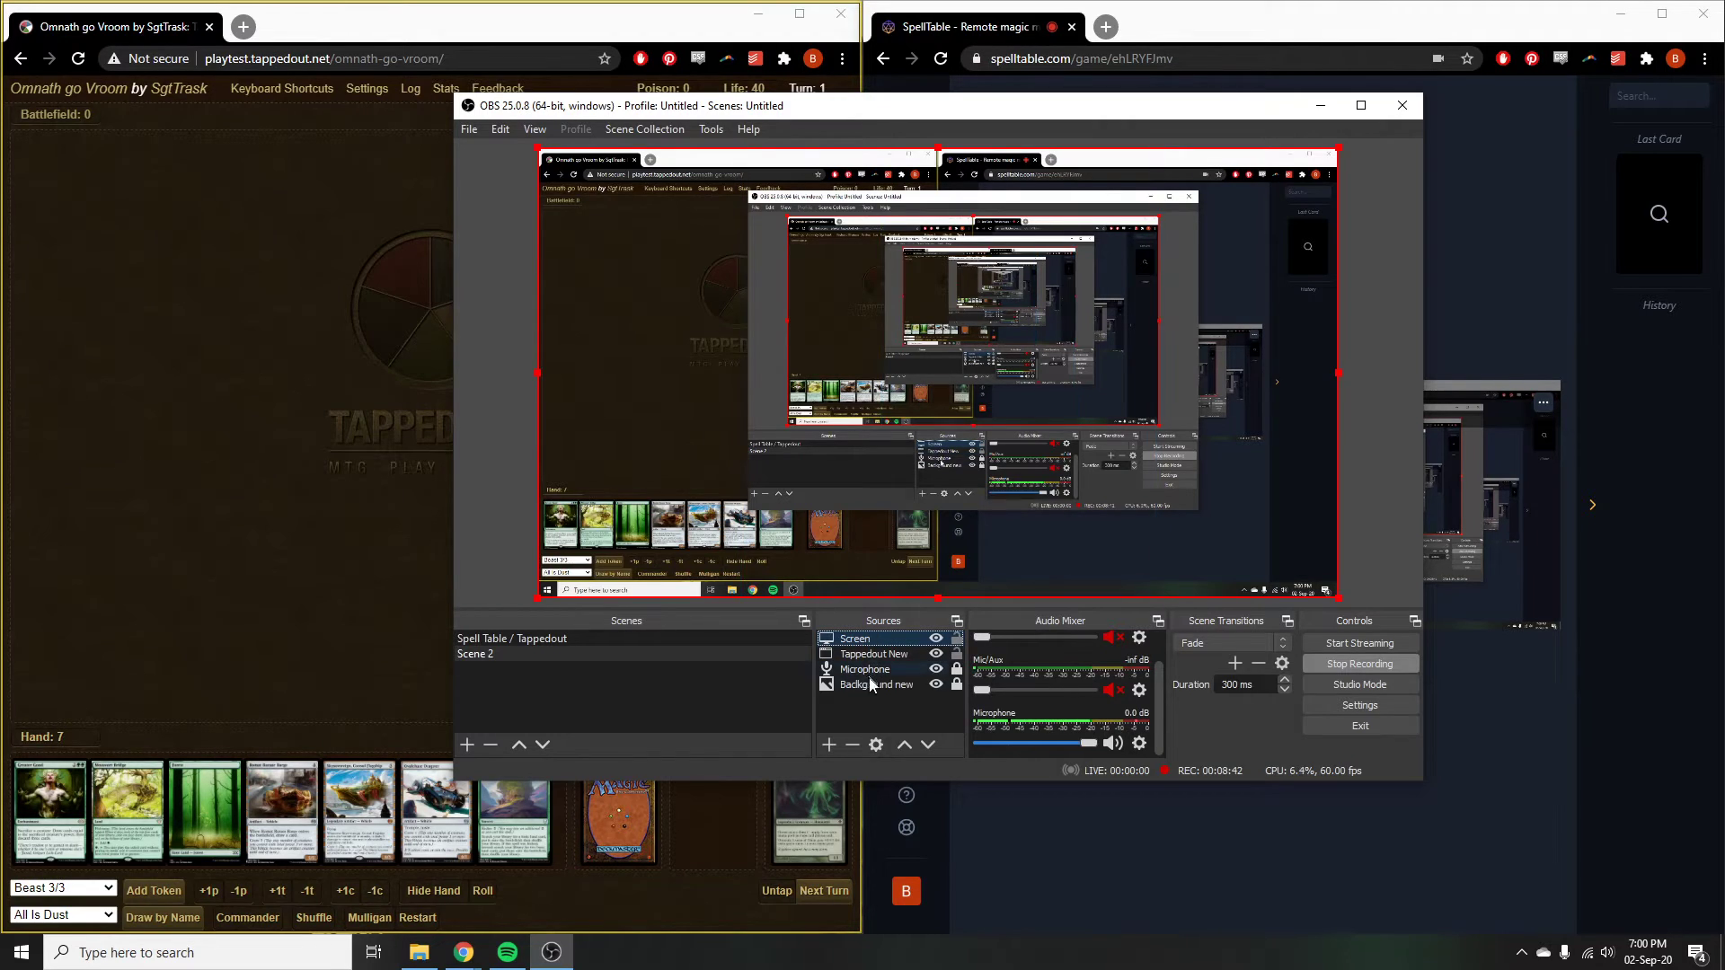
left_click(849, 655)
key("alt+Tab")
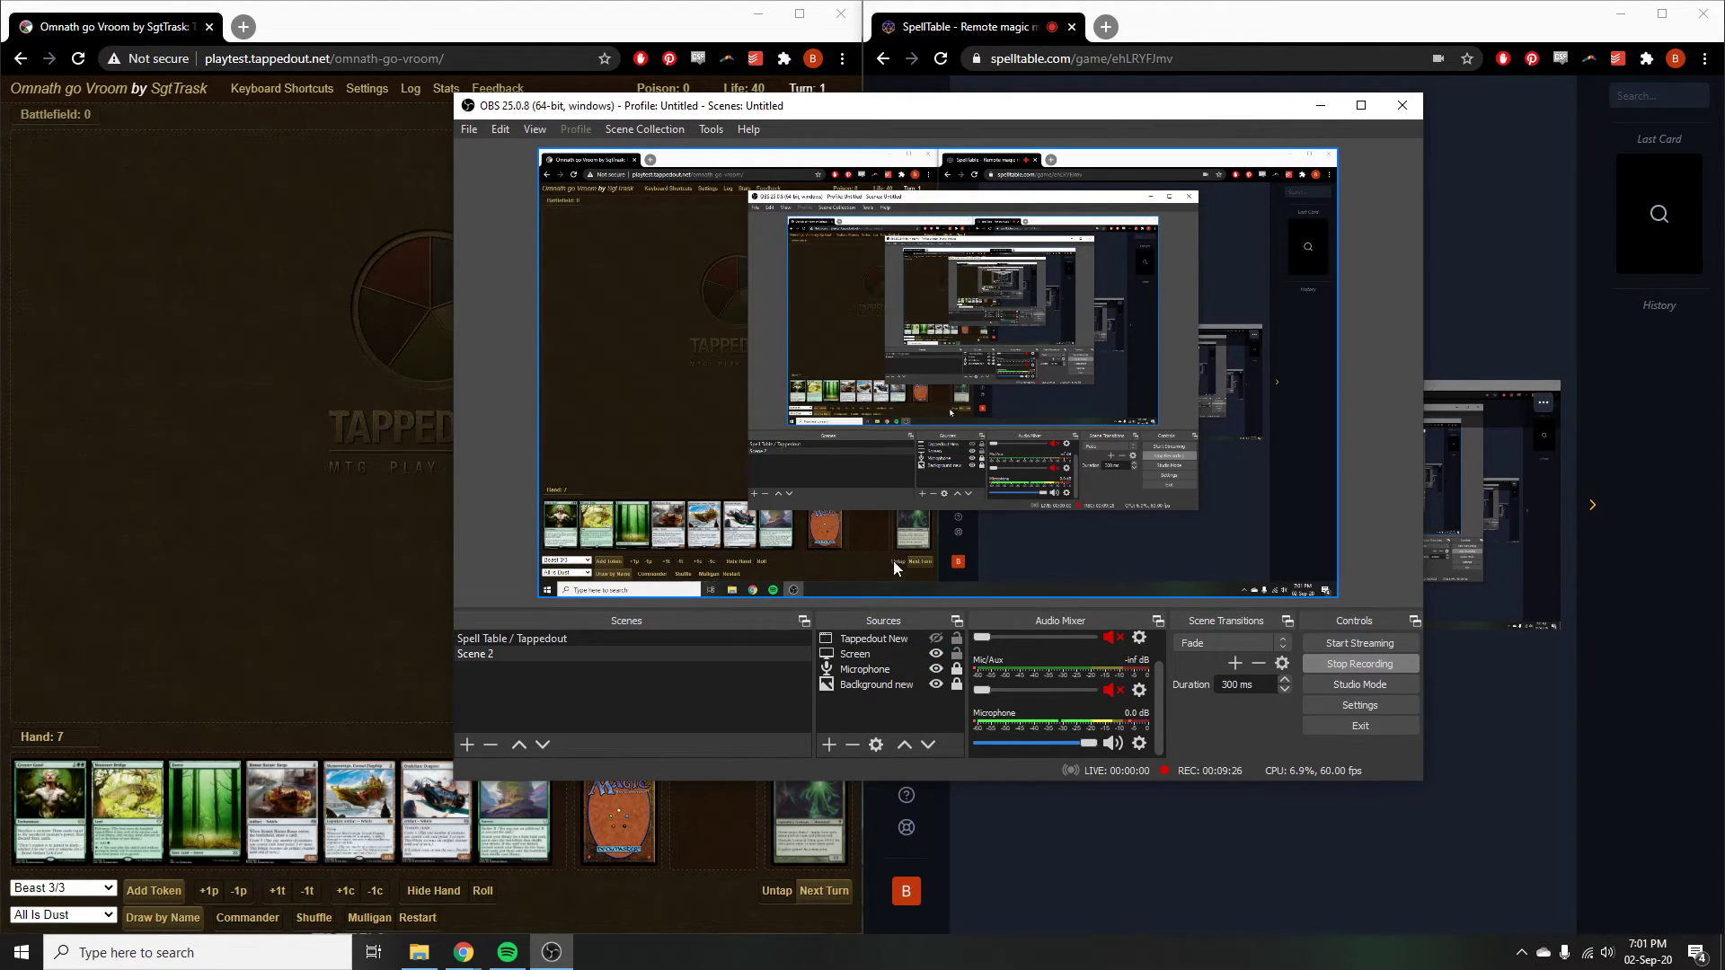
Step: Minimize the playtester and SpellTable Chrome windows
left_click(758, 25)
left_click(1621, 13)
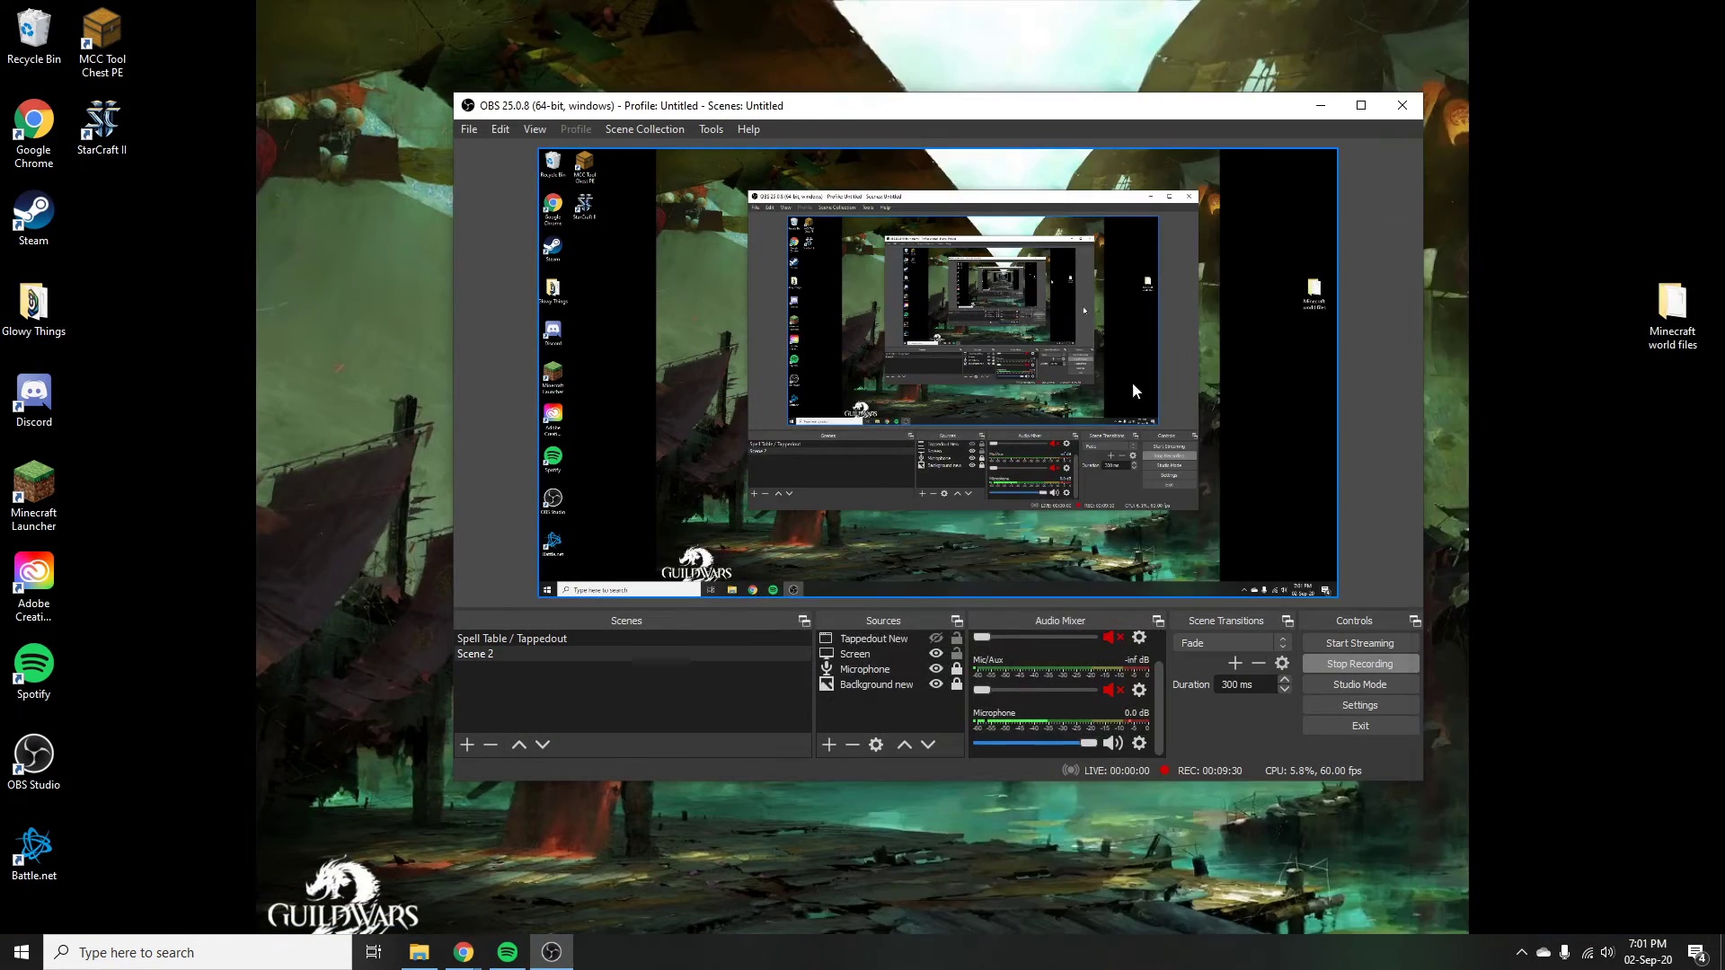
Step: Add a new Image source to Scene 2 using the Hand picture from Pictures, and move it down and right on the canvas
left_click(830, 745)
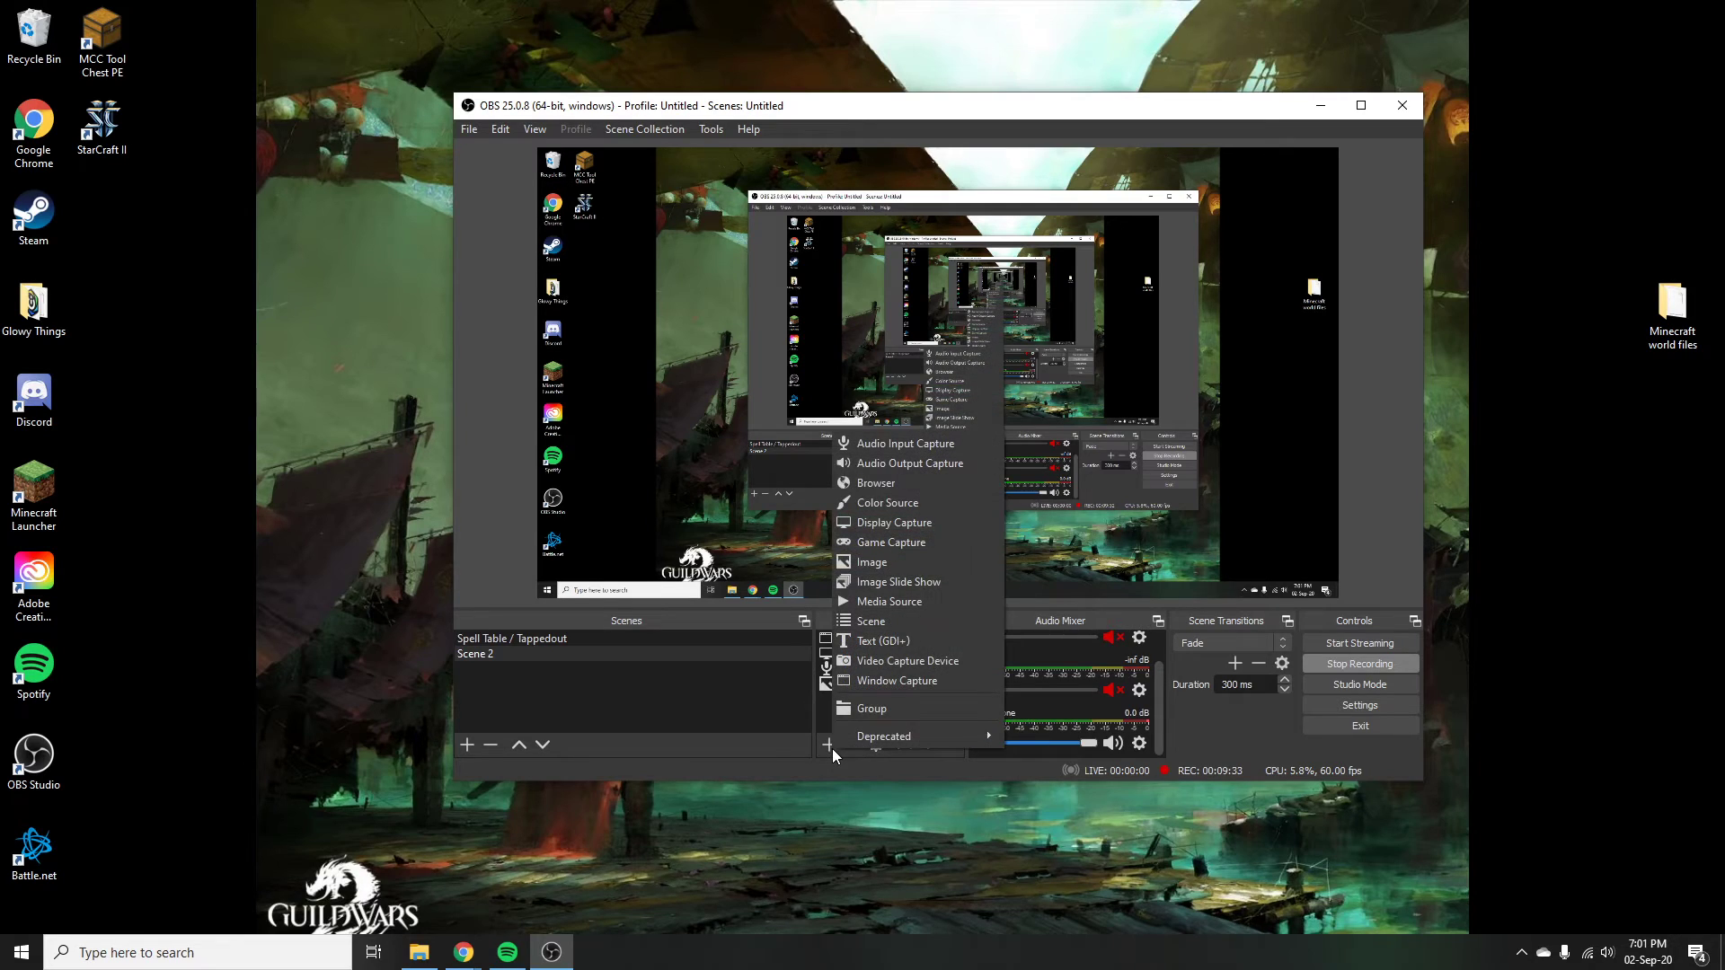
left_click(898, 566)
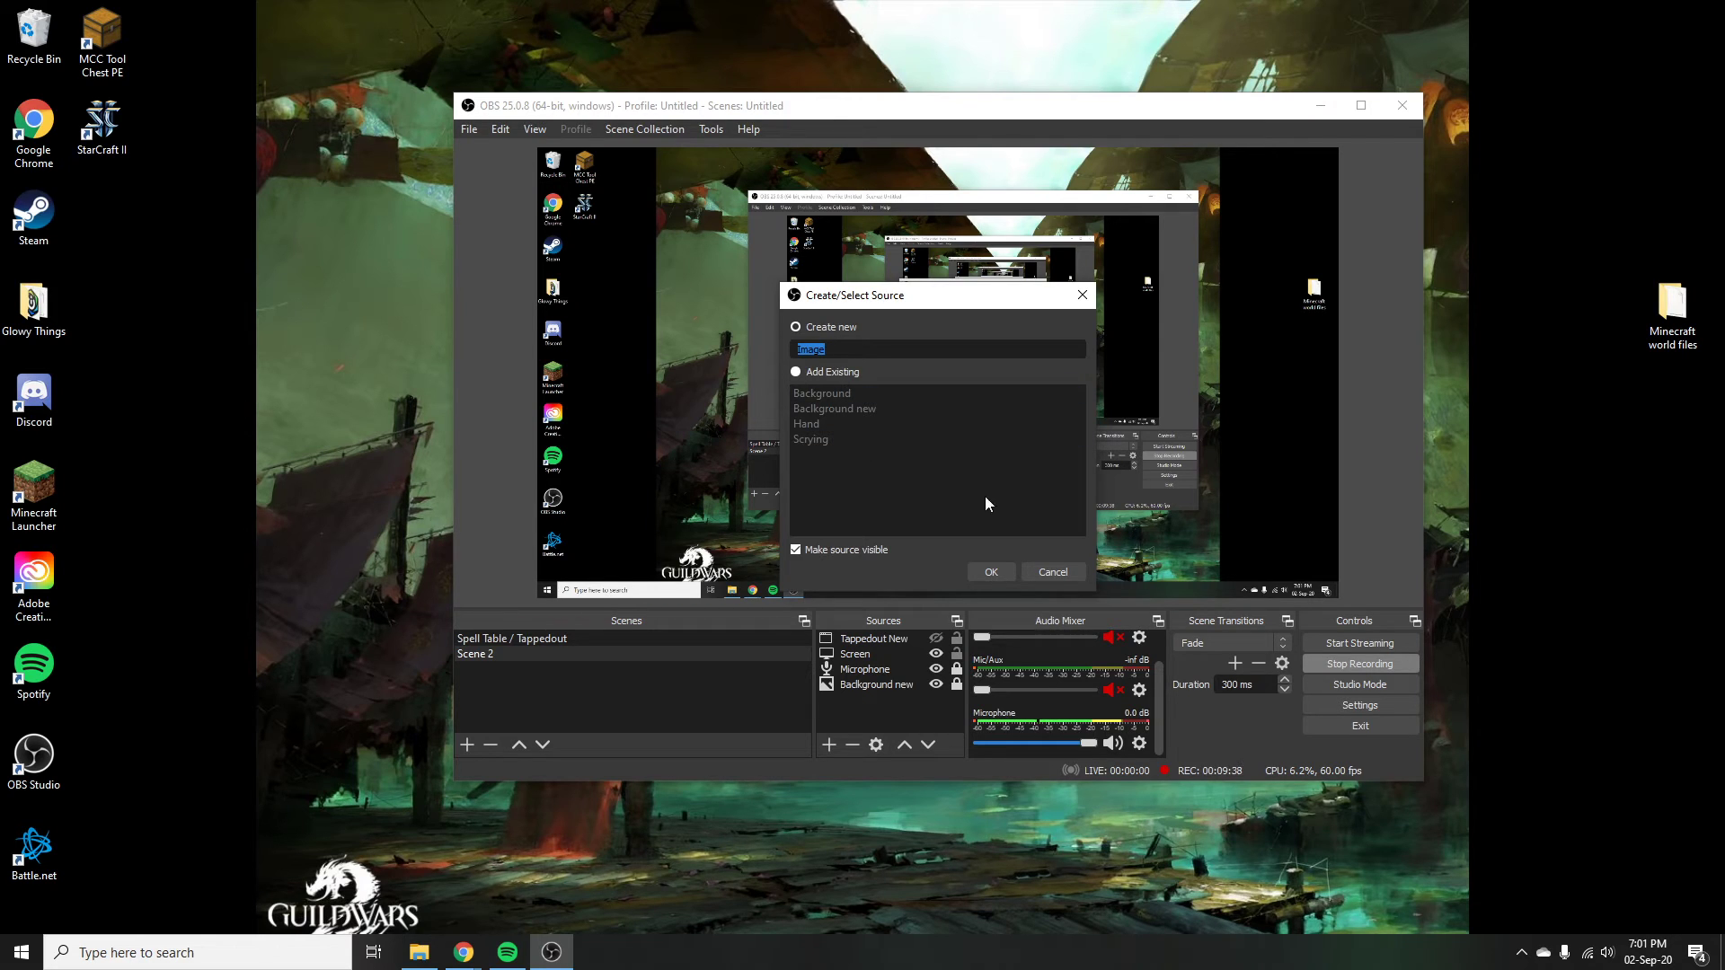
left_click(997, 573)
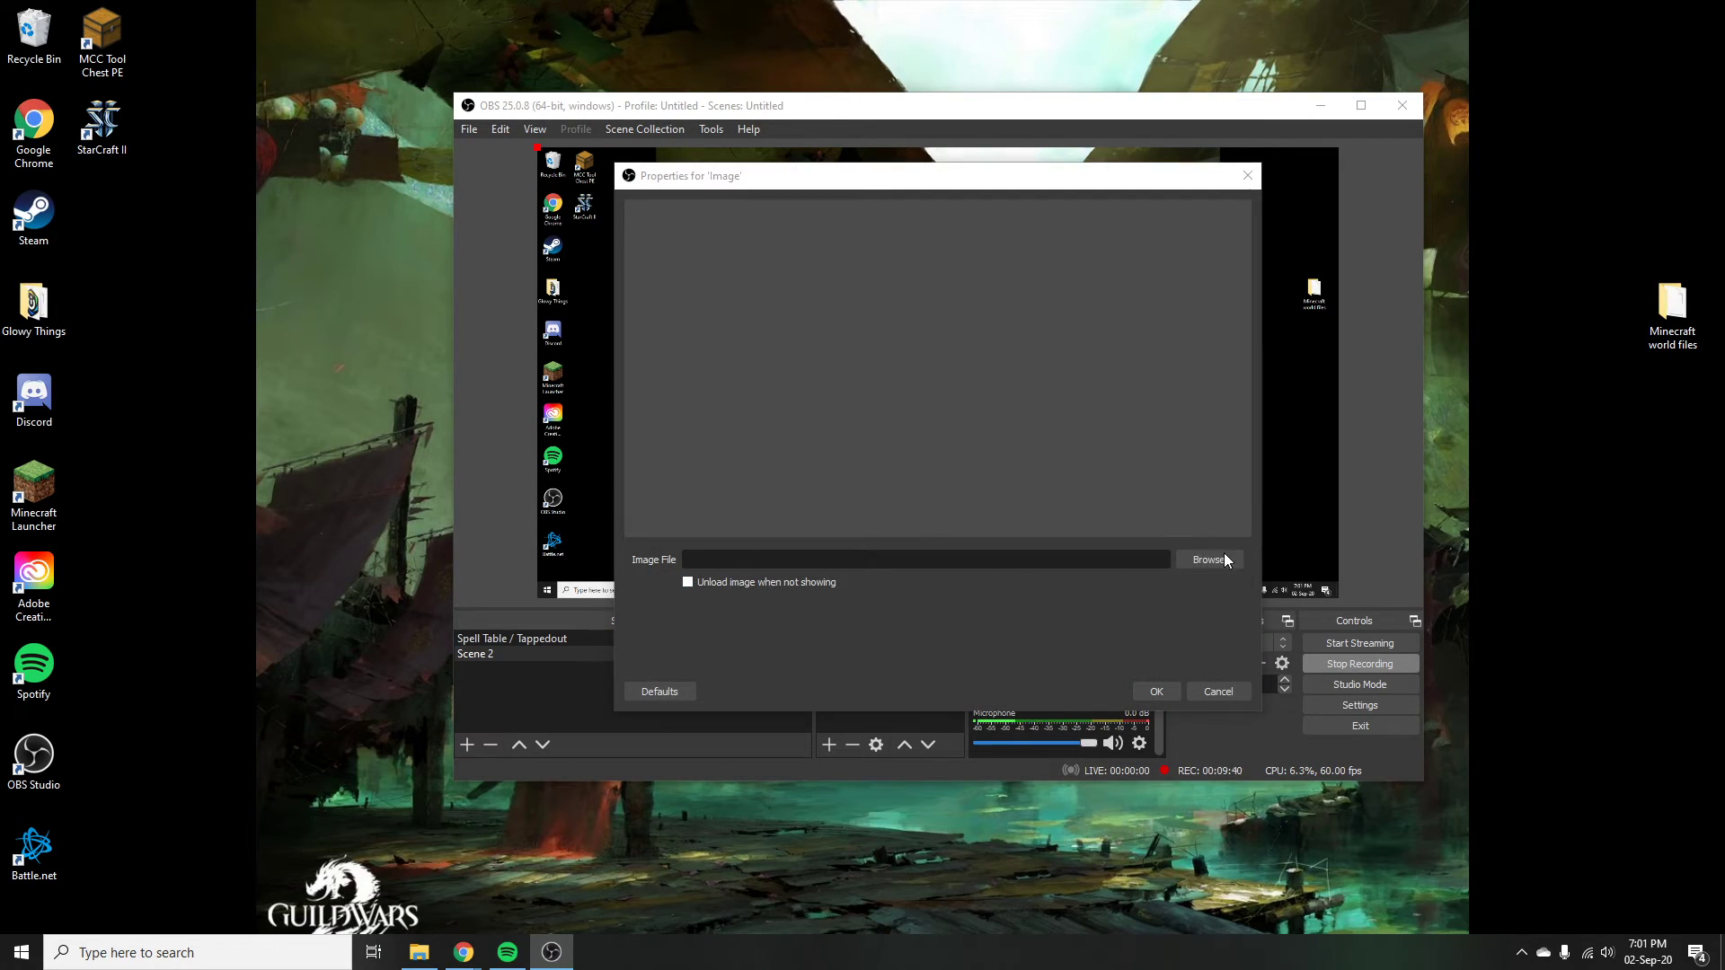
left_click(1224, 557)
mouse_move(1029, 200)
left_mouse_down()
mouse_move(1010, 210)
mouse_move(1006, 188)
left_mouse_up()
left_click(1024, 333)
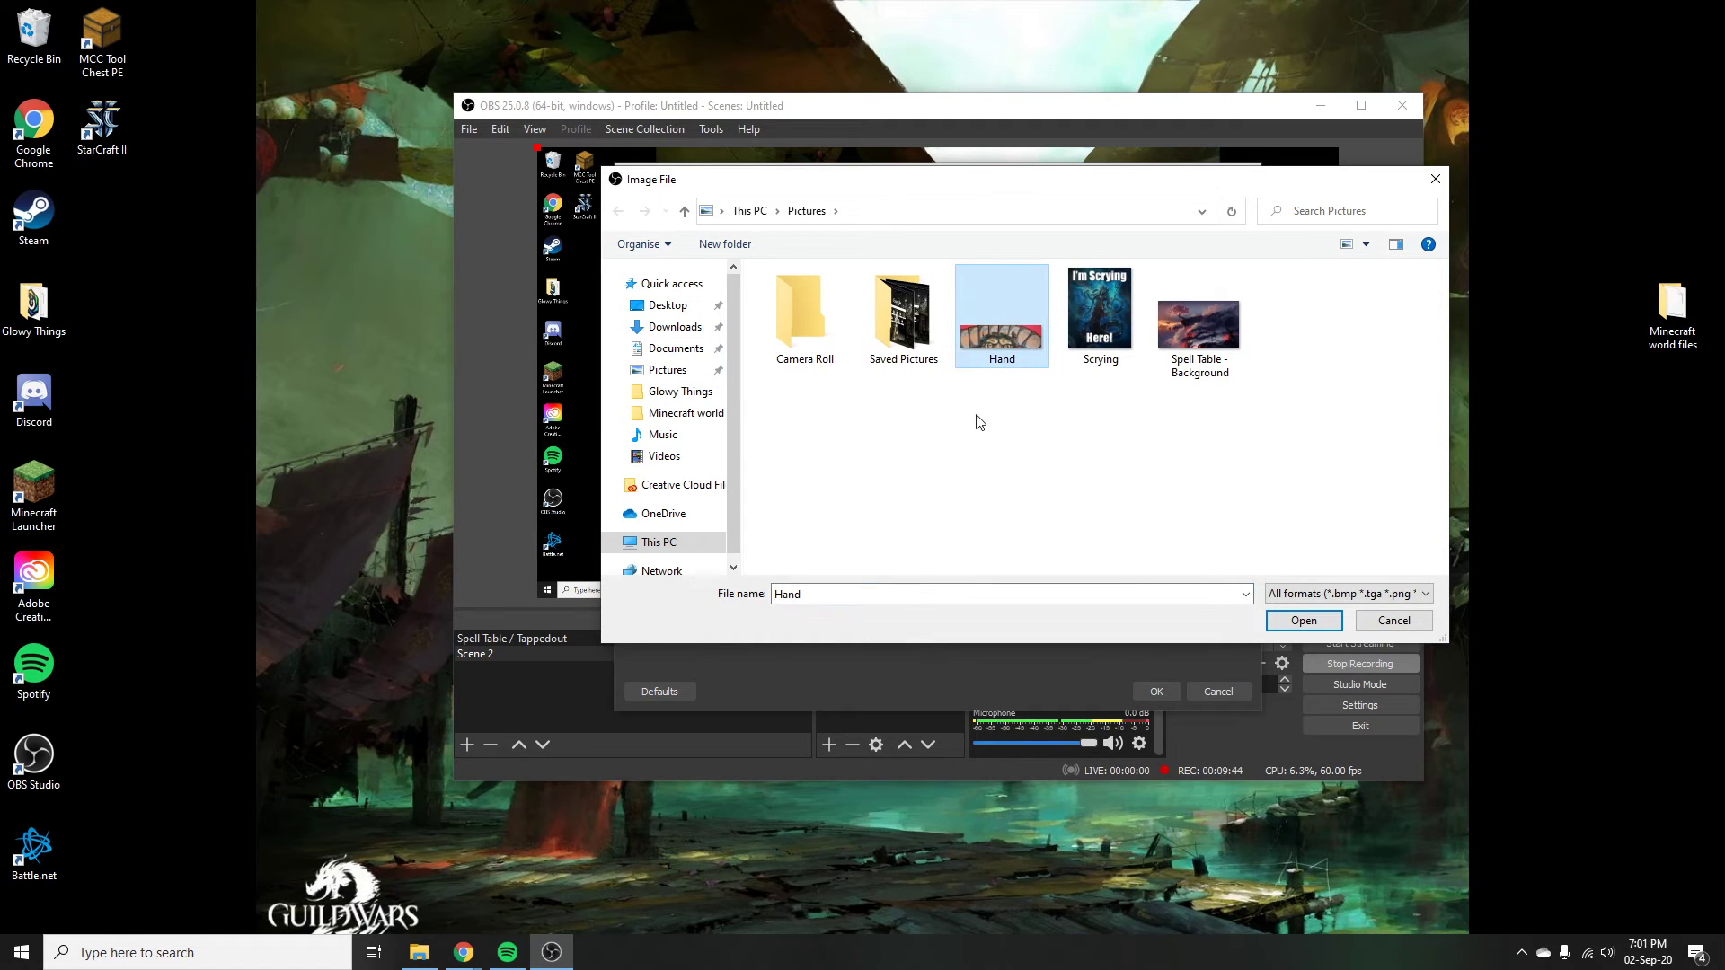
left_click(1301, 621)
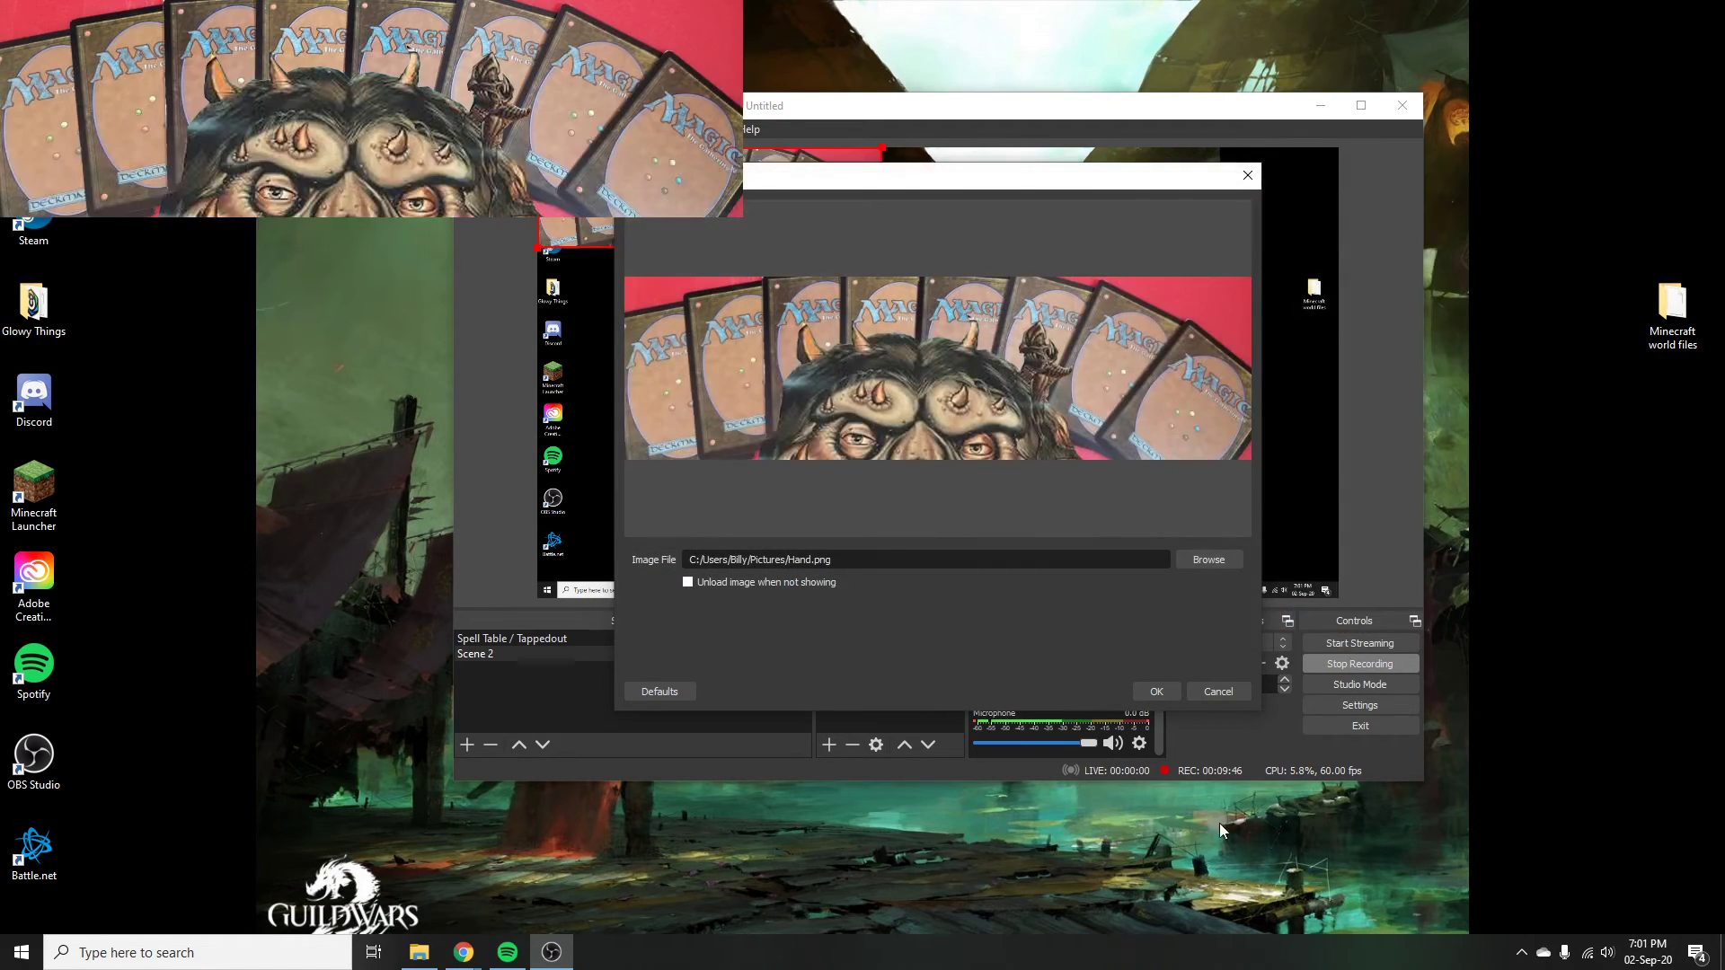
left_click(1163, 692)
left_click_drag(649, 199, 739, 318)
Step: Make the Tappedout New source visible again and restore the playtester Chrome window
left_click(926, 657)
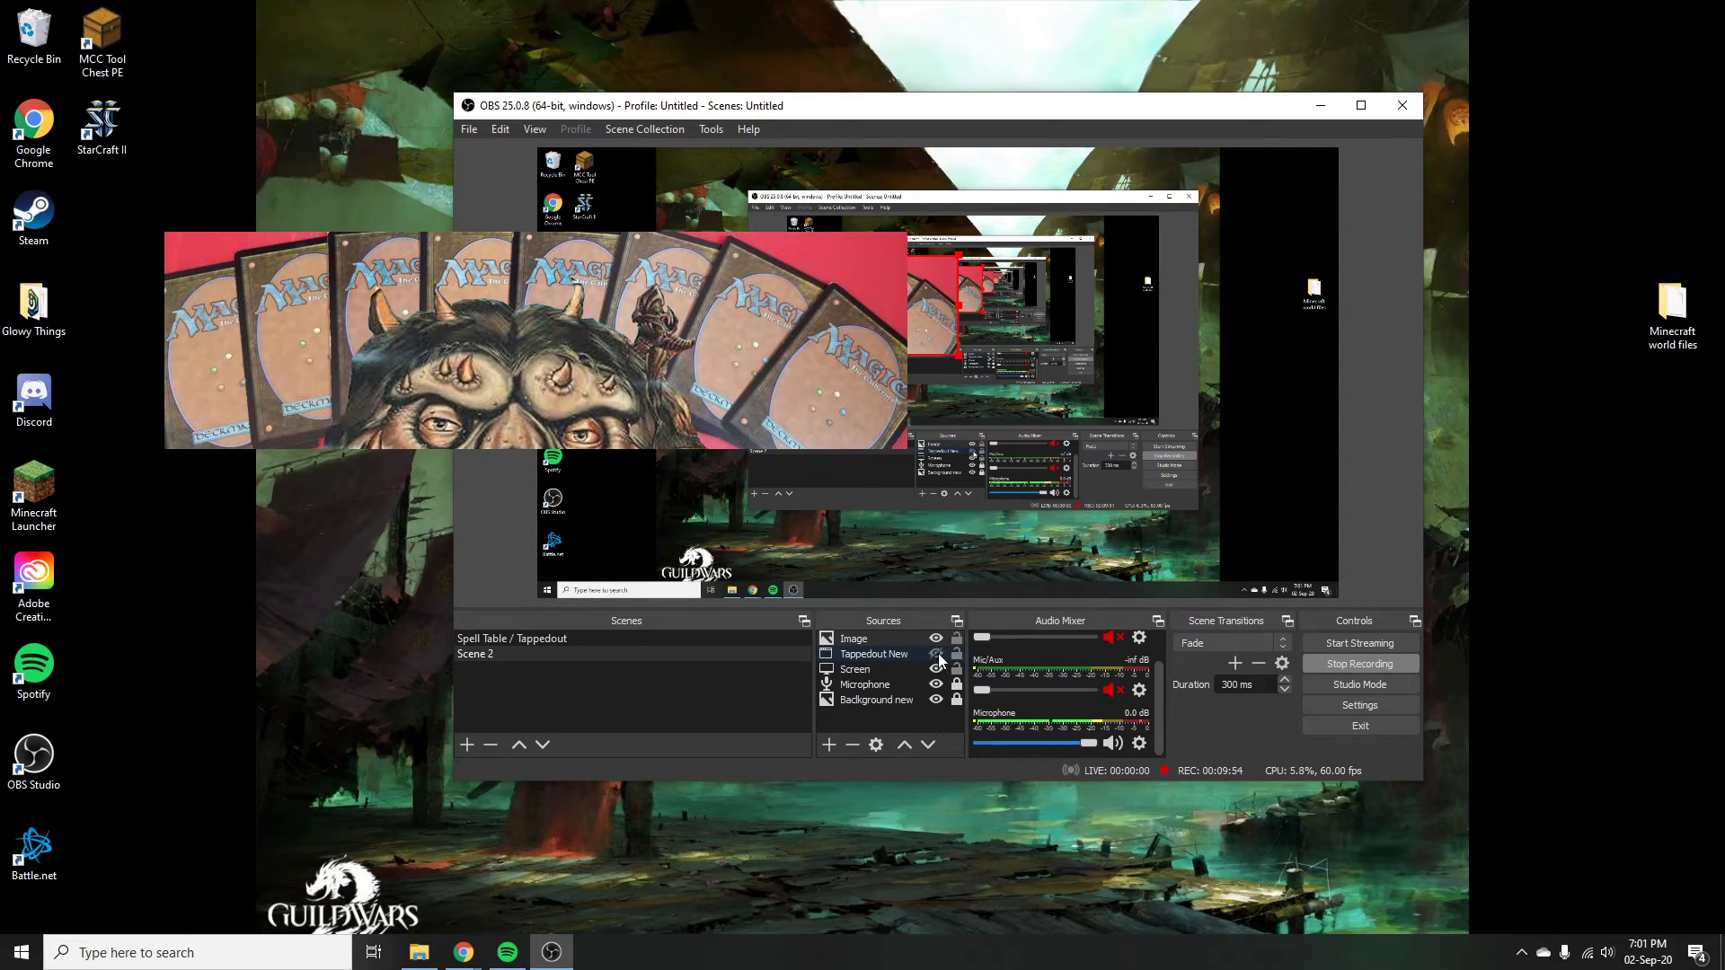
left_click(936, 655)
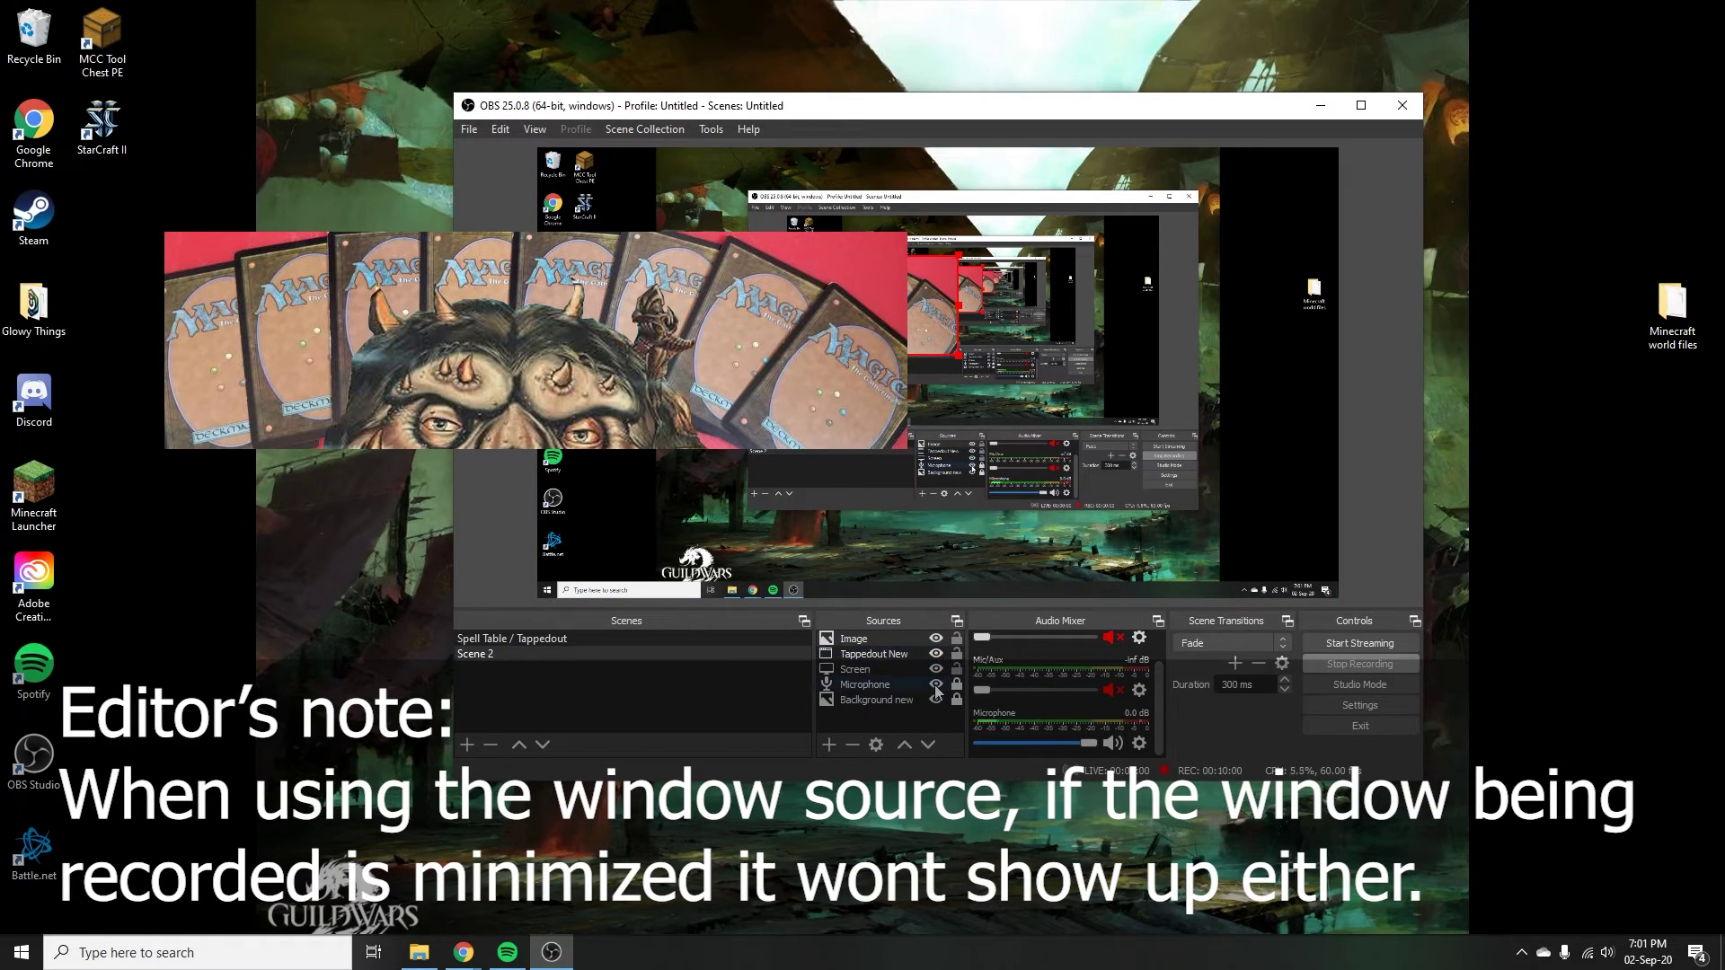
left_click(467, 951)
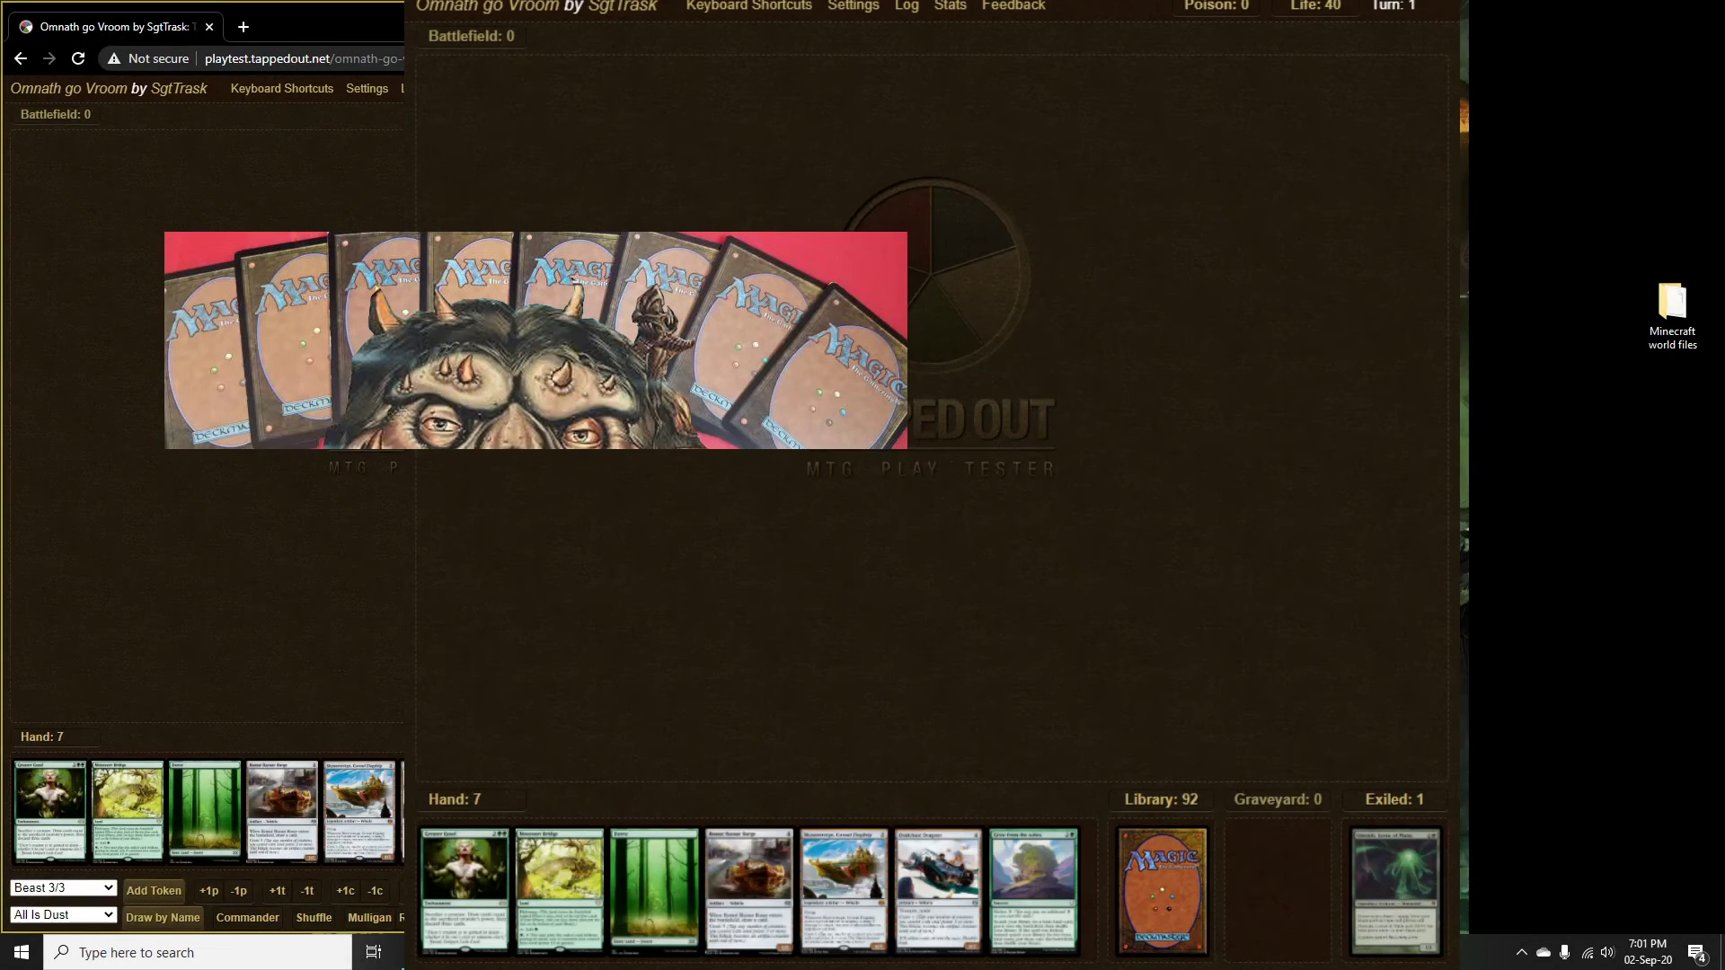